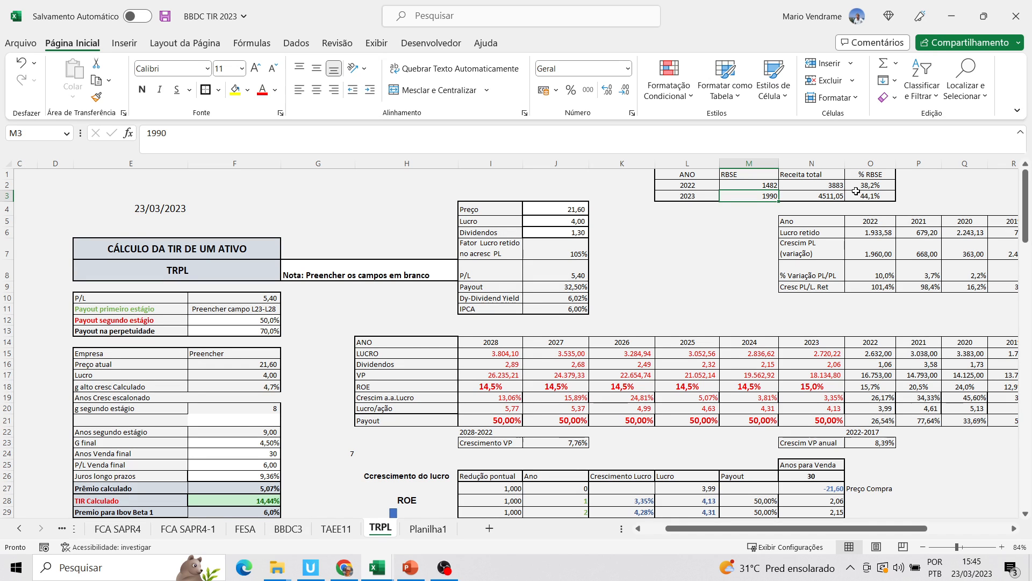
Check the 2023 Receita total and % RBSE formulas in the RBSE revenue table
left_click(836, 196)
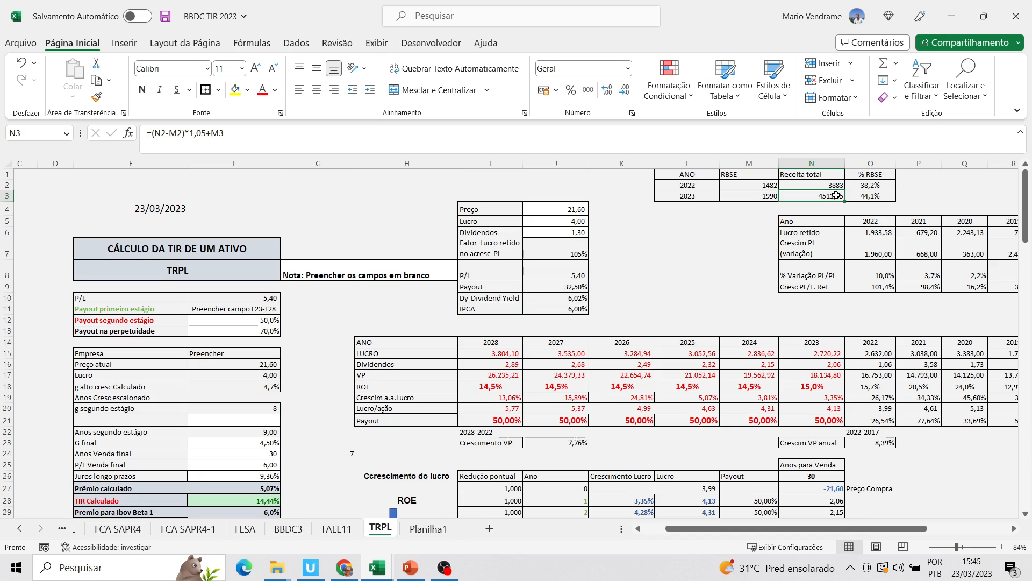
left_click(872, 197)
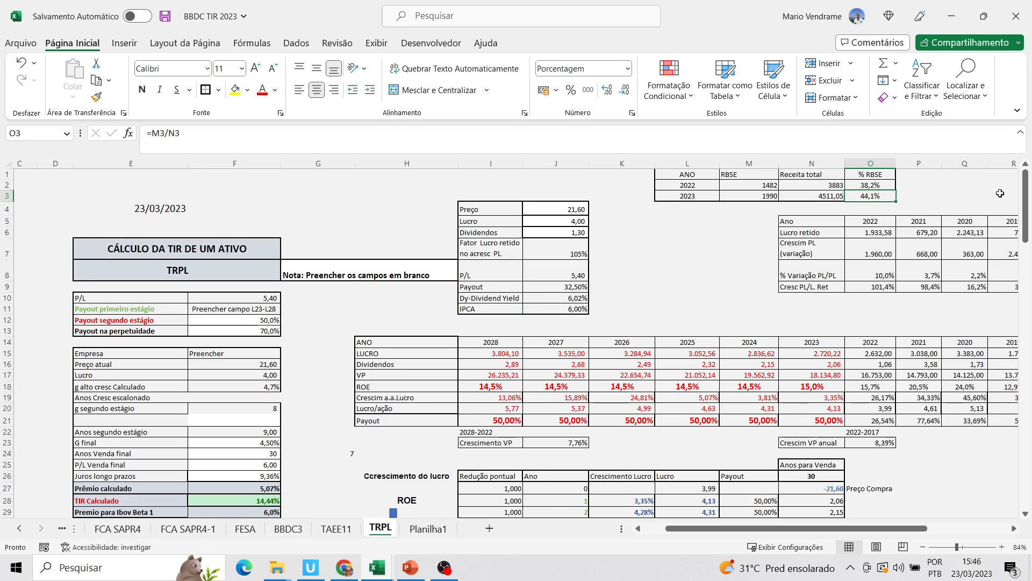
Examine the historical LUCRO row, comparing 2022 with 2015, 2016 and 2017
left_click_drag(1024, 204, 1024, 204)
left_click_drag(933, 531, 942, 529)
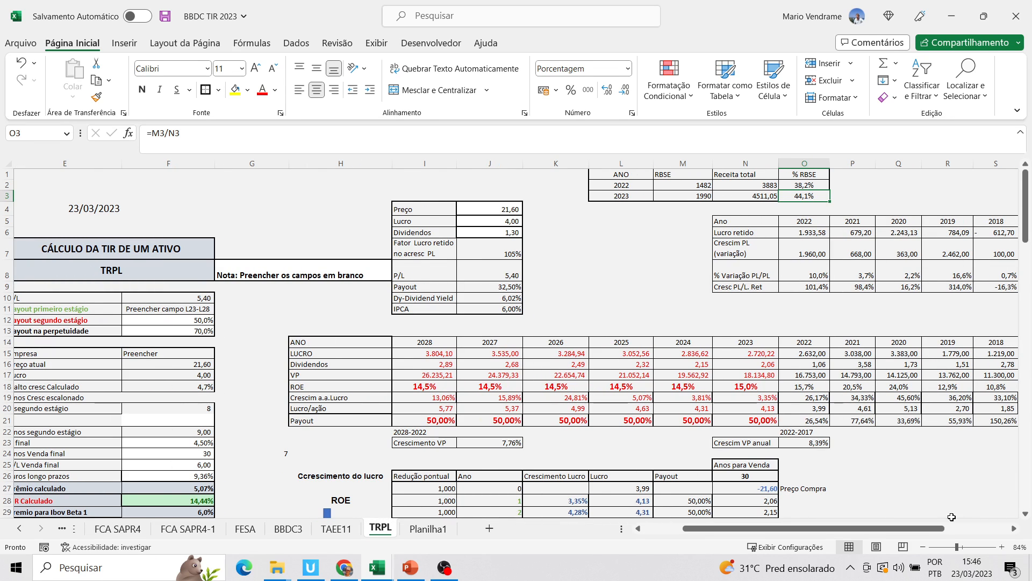
left_click(1014, 529)
left_click(1013, 529)
left_click(1013, 529)
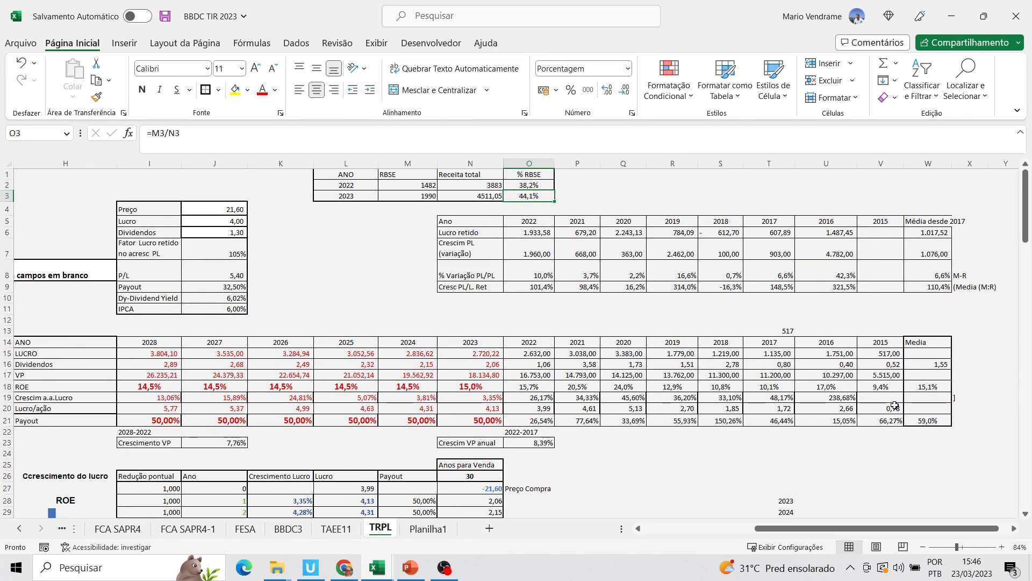
left_click(538, 353)
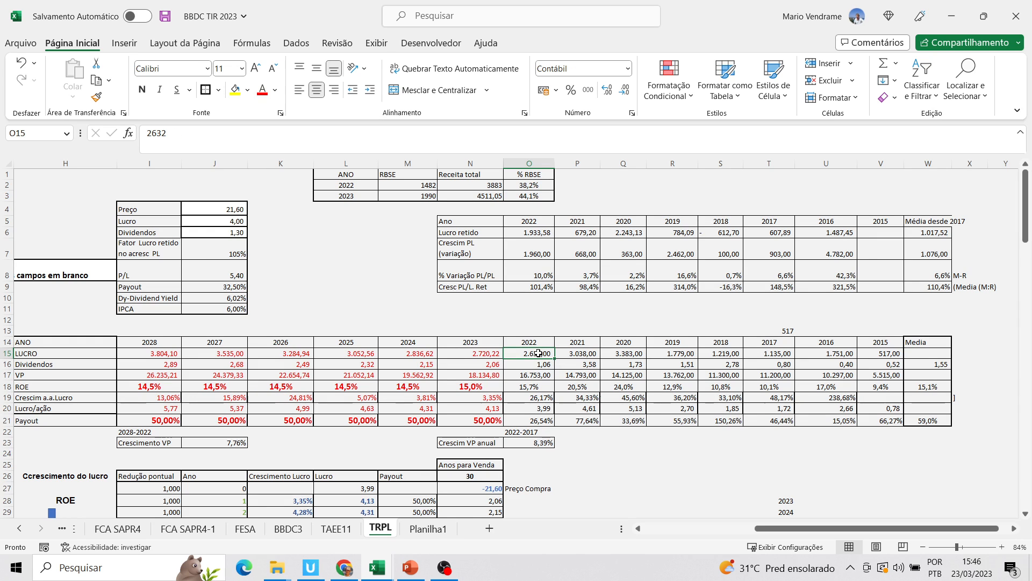
left_click(895, 354)
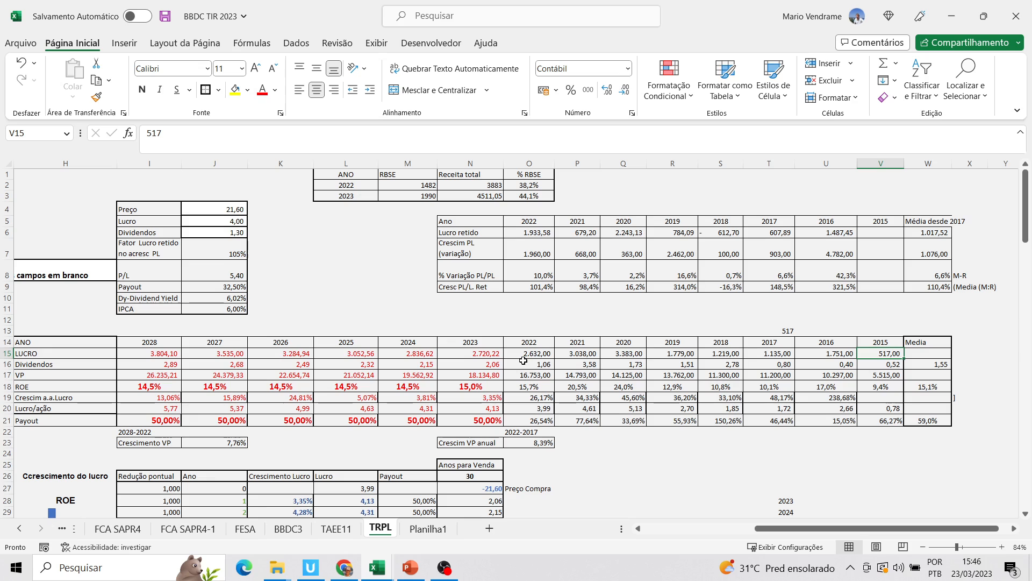
left_click(539, 356)
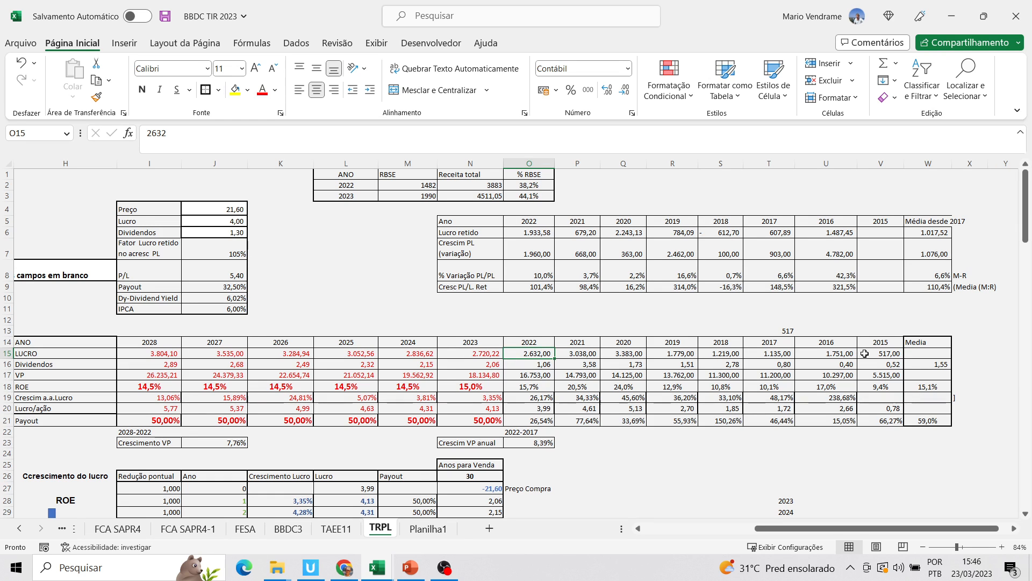
left_click(884, 355)
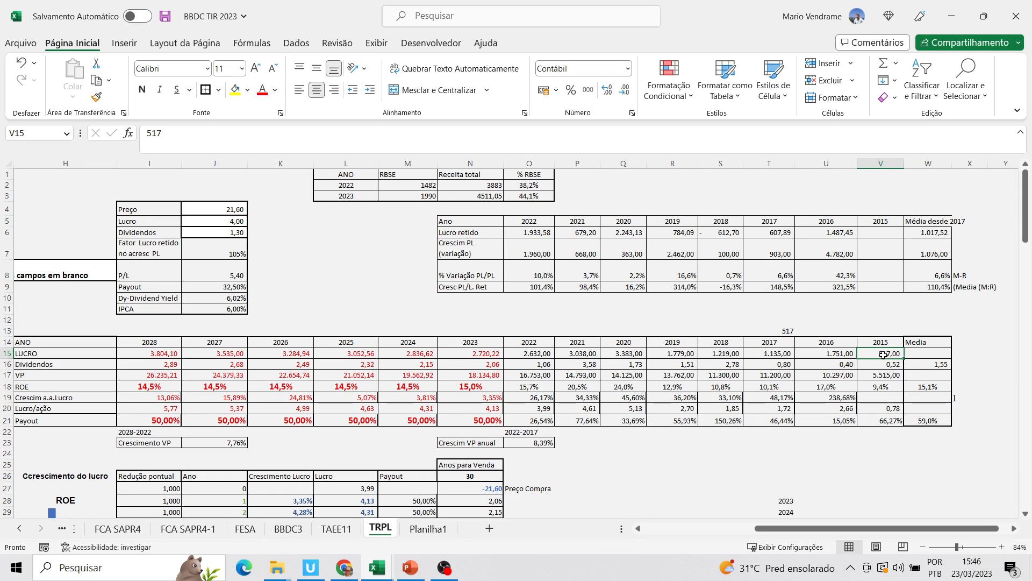
left_click(836, 352)
left_click(772, 353)
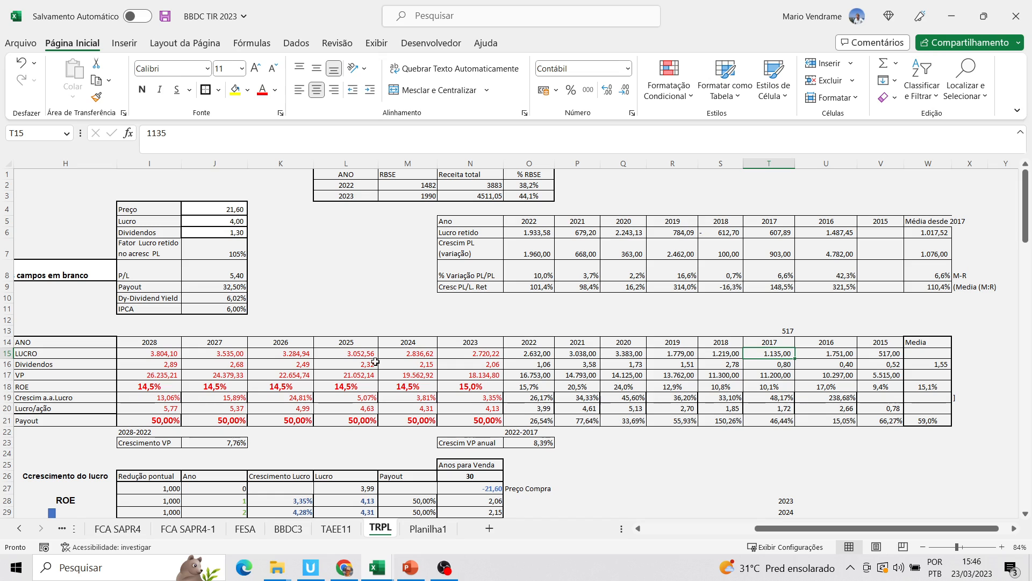
Review the Dividendos row for 2022 and 2021, and the VP row for 2015 and 2022
left_click(7, 364)
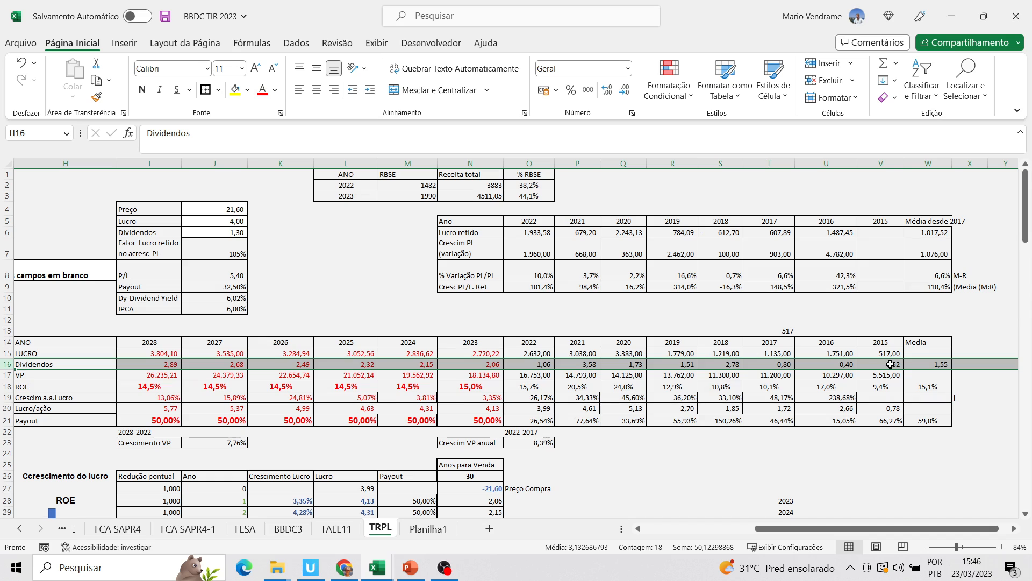
left_click(555, 365)
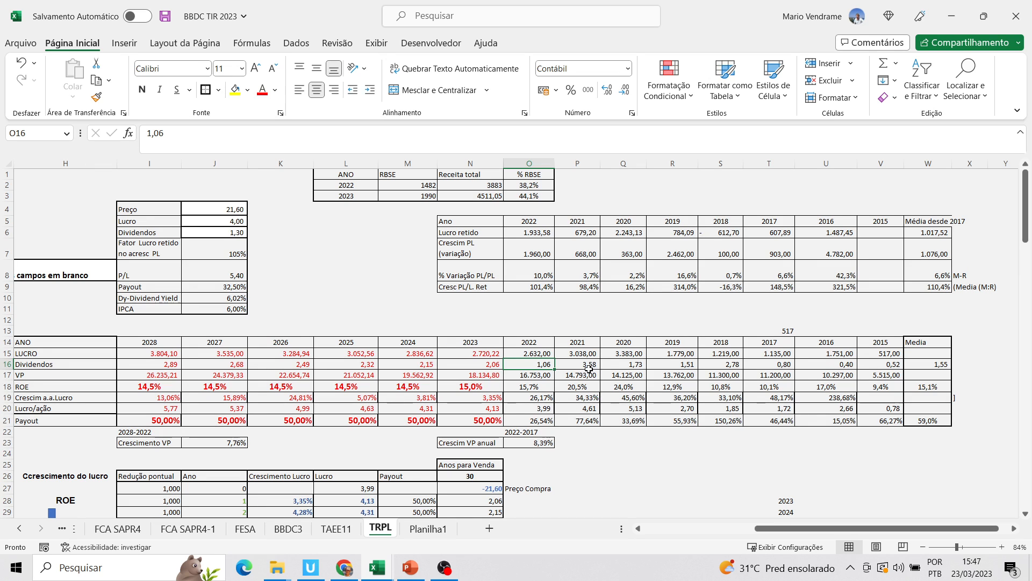
left_click(589, 364)
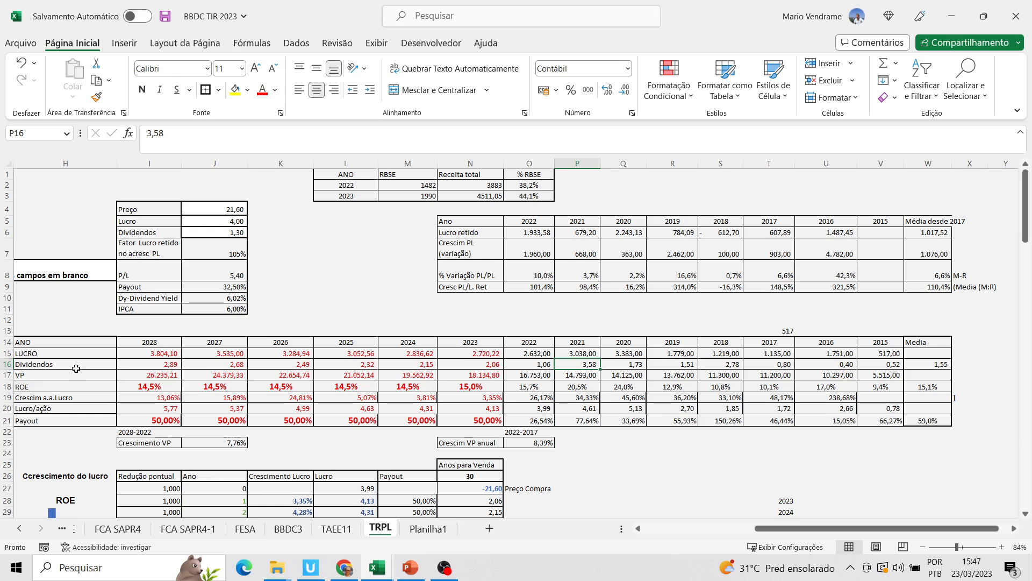
left_click(4, 375)
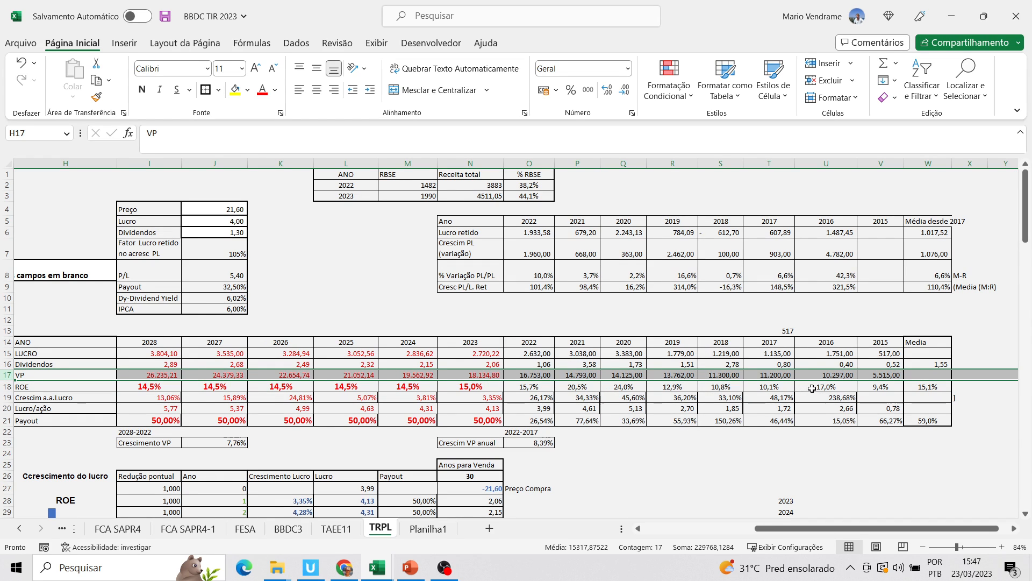
left_click(893, 375)
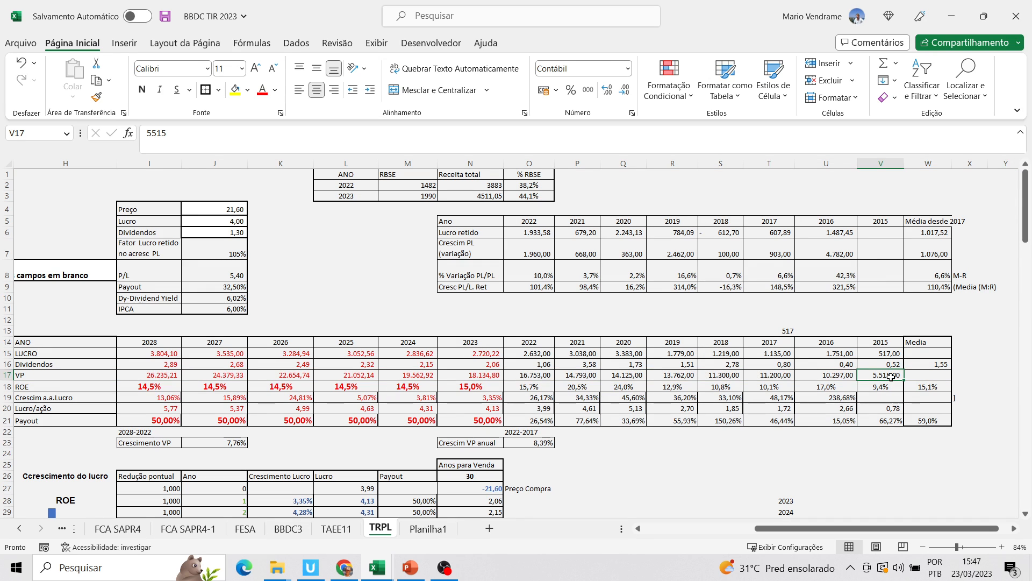
left_click(537, 378)
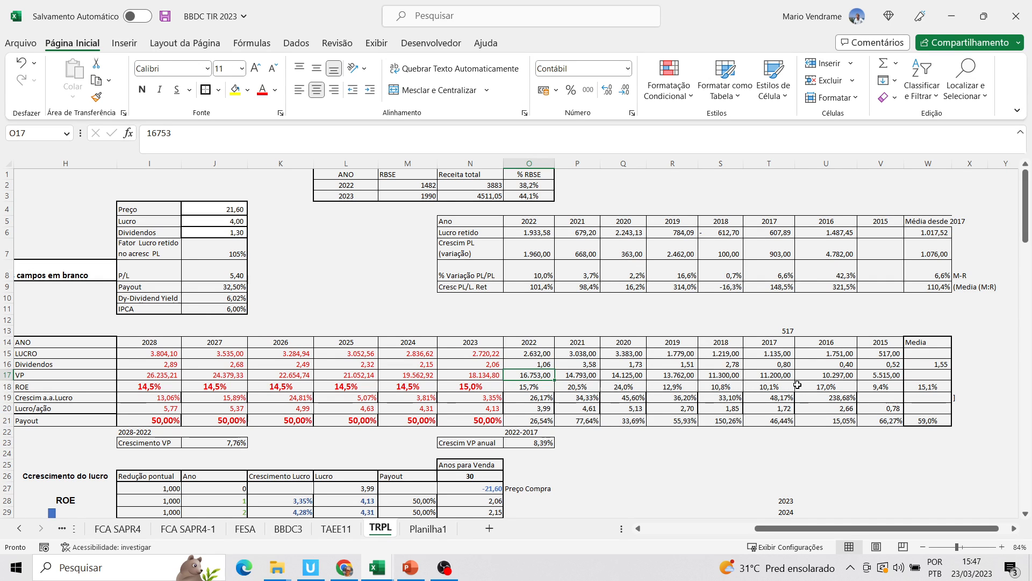
Examine the ROE formulas across the historical years from 2022 back to 2016, along with the ROE average
left_click(541, 388)
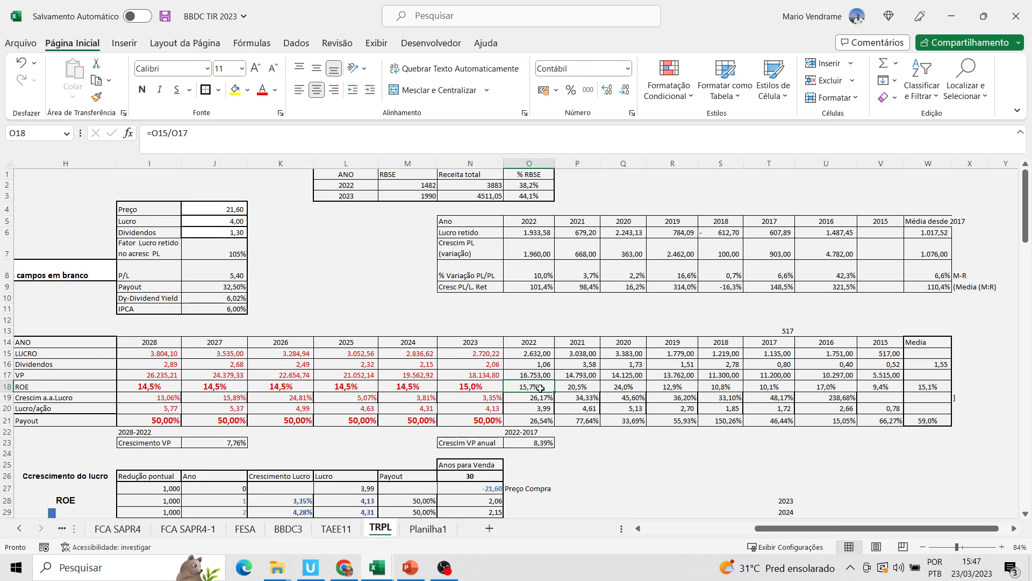
left_click(725, 387)
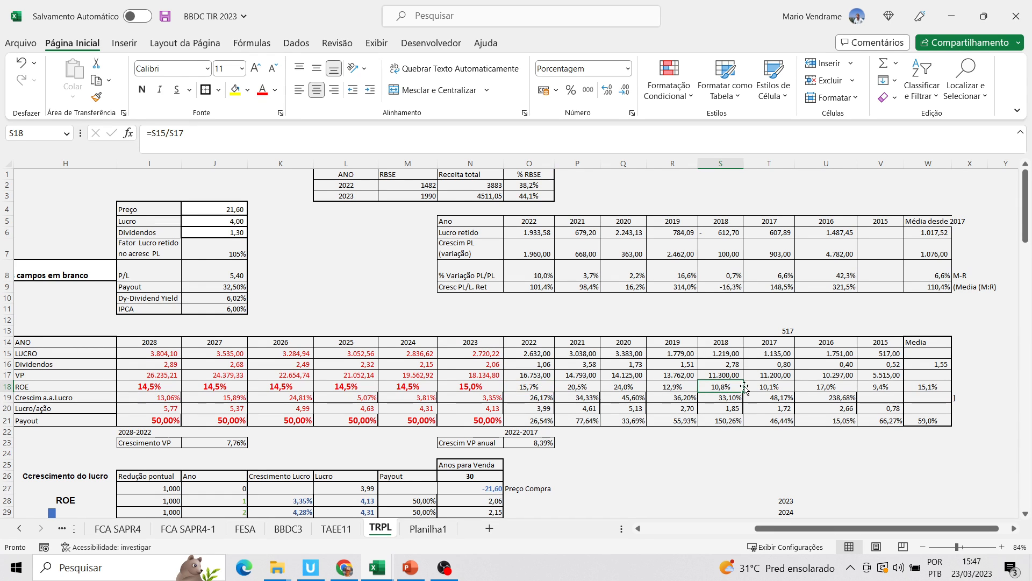
left_click(771, 386)
left_click(811, 385)
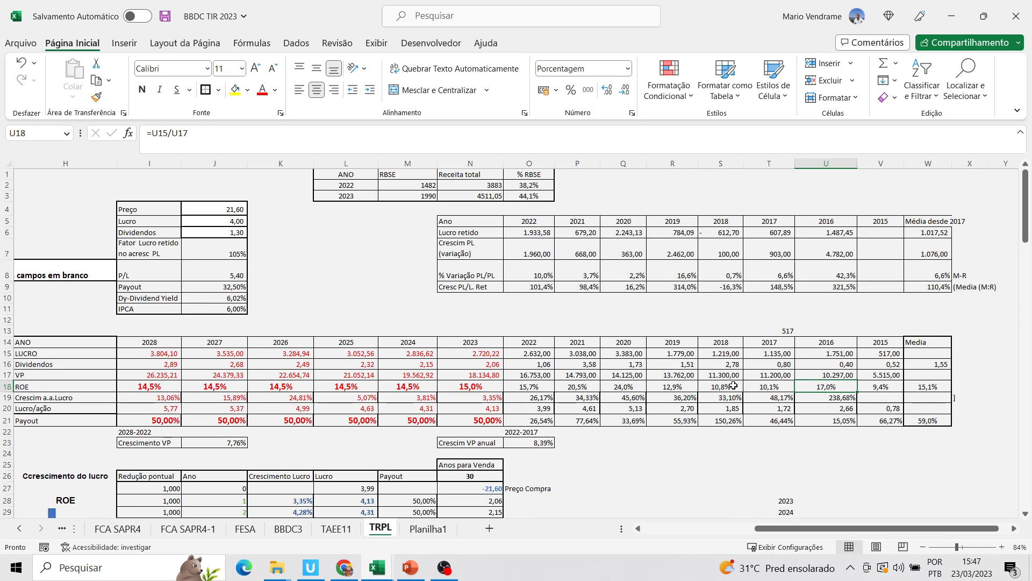
left_click(585, 388)
left_click(608, 388)
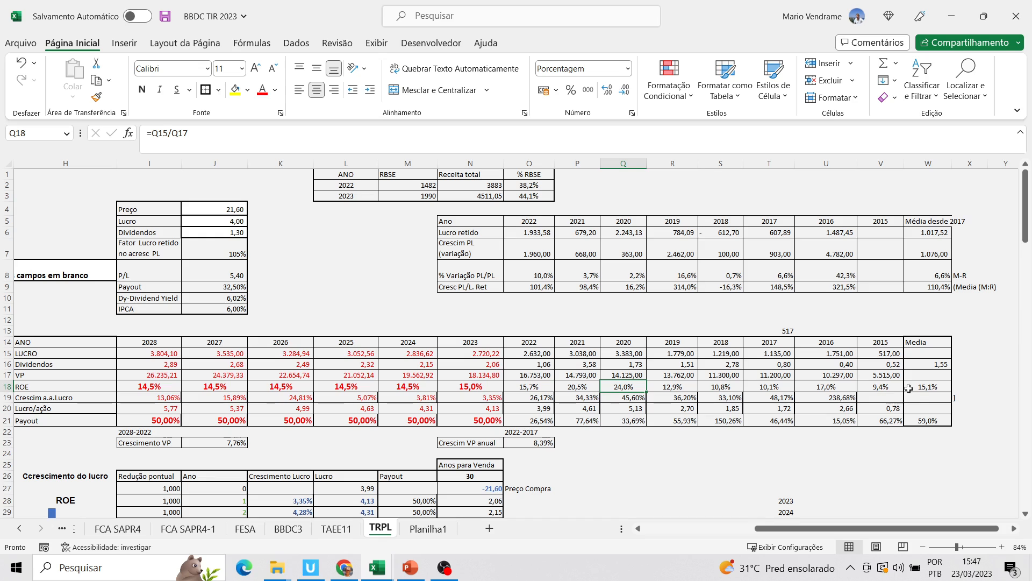
left_click(914, 389)
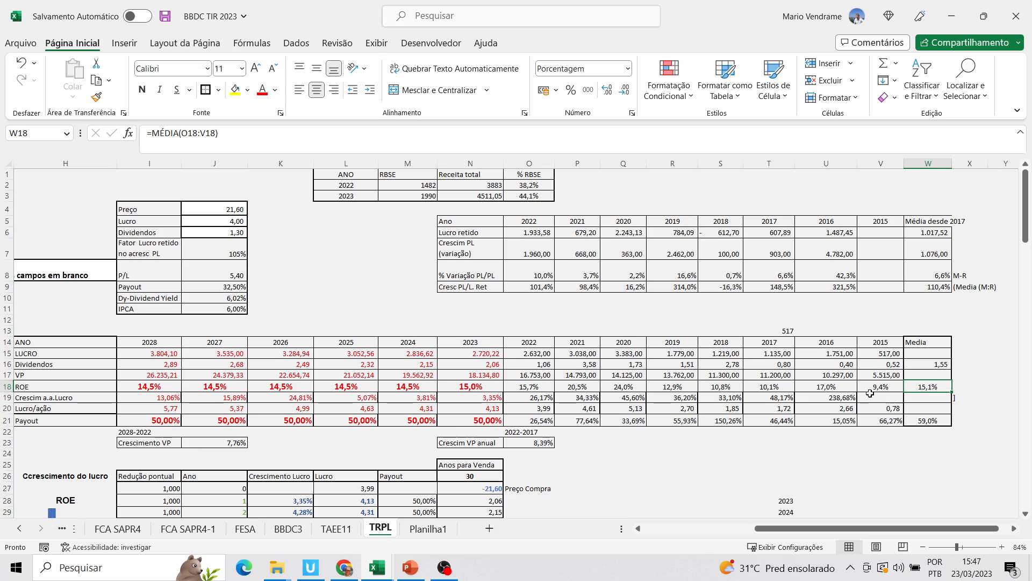
left_click(835, 390)
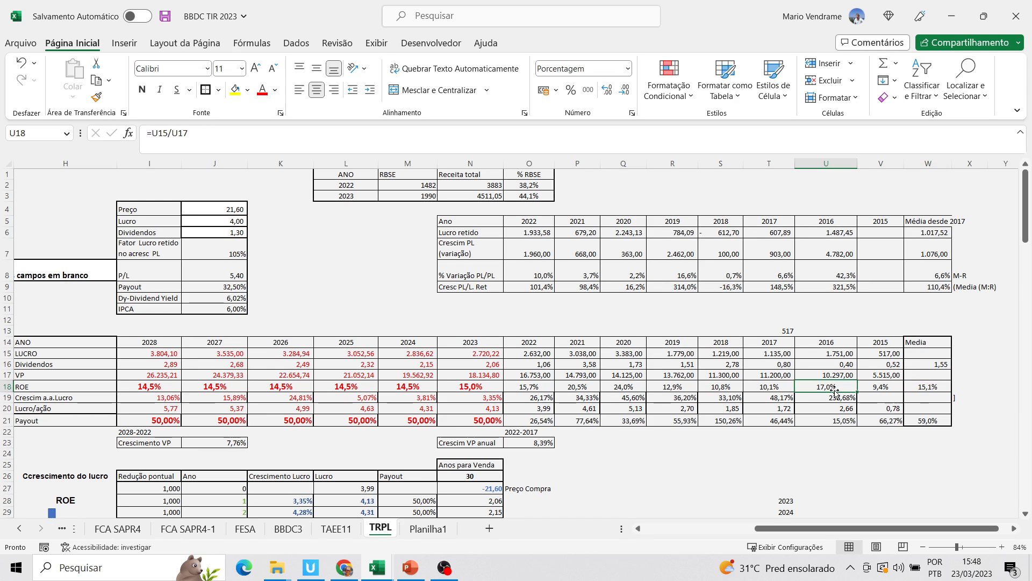
left_click(935, 386)
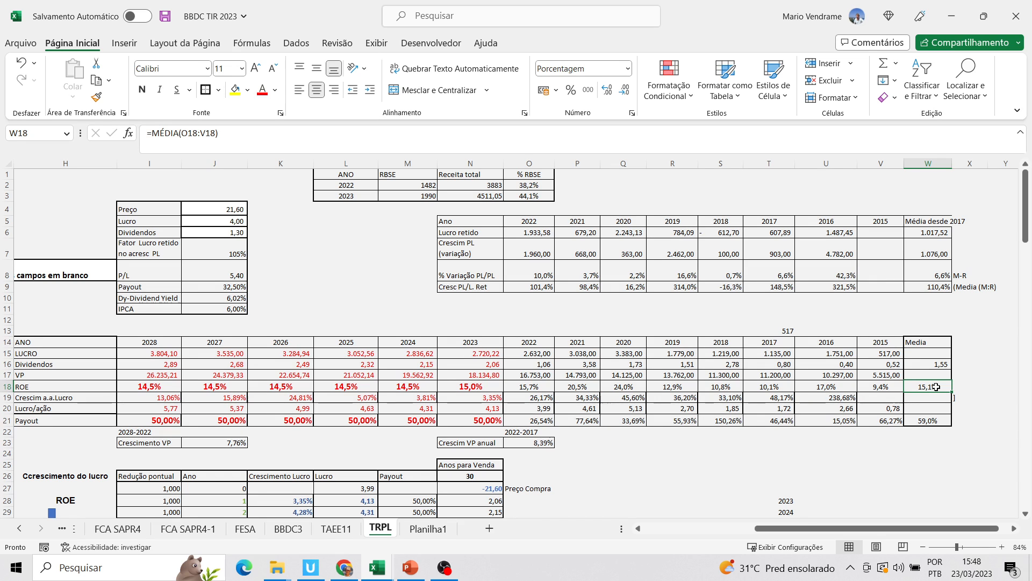
Inspect the 2022 annual profit growth formula and the Lucro/ação formulas for 2022 and 2021
left_click(8, 398)
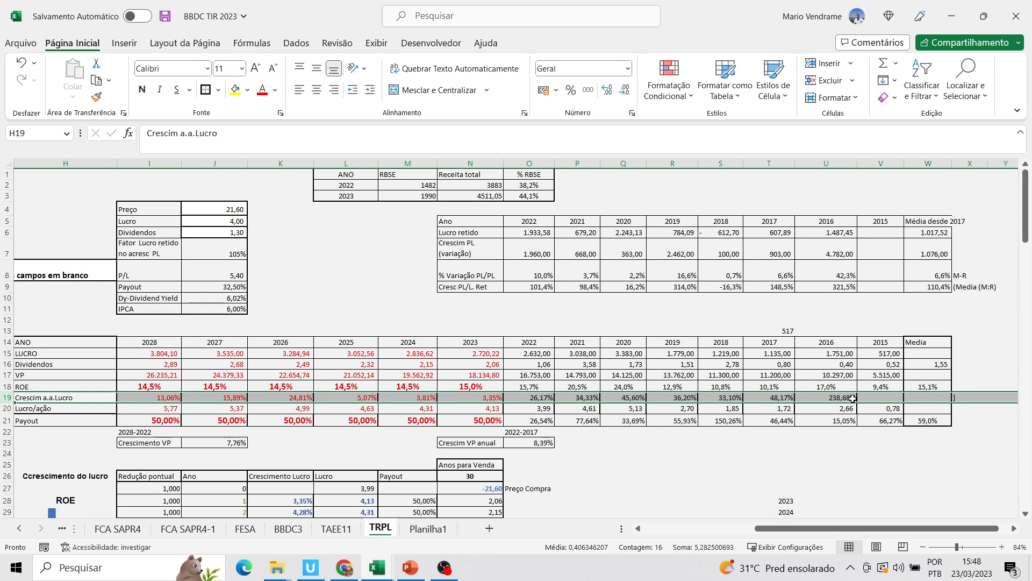
left_click(542, 399)
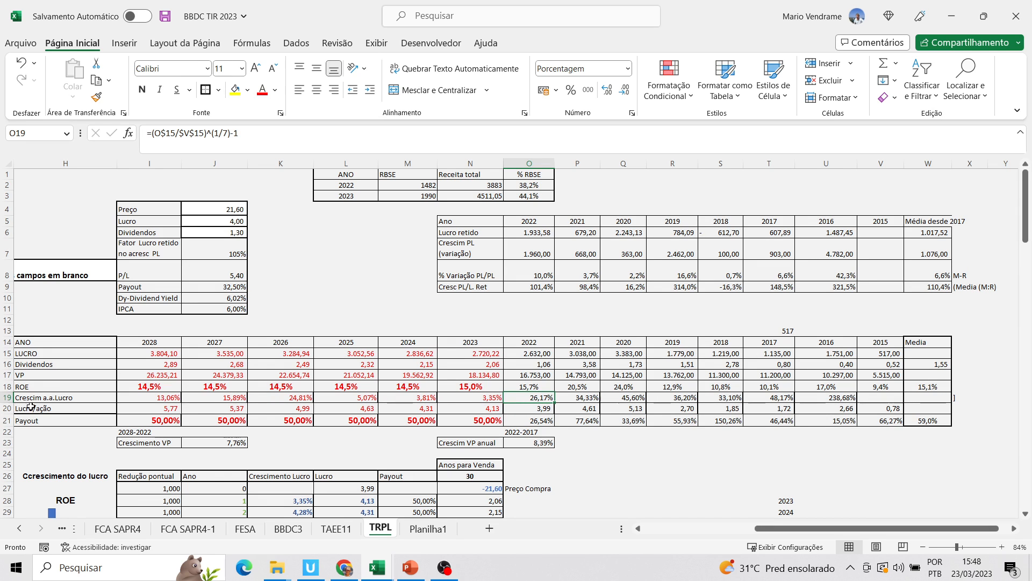
left_click(3, 409)
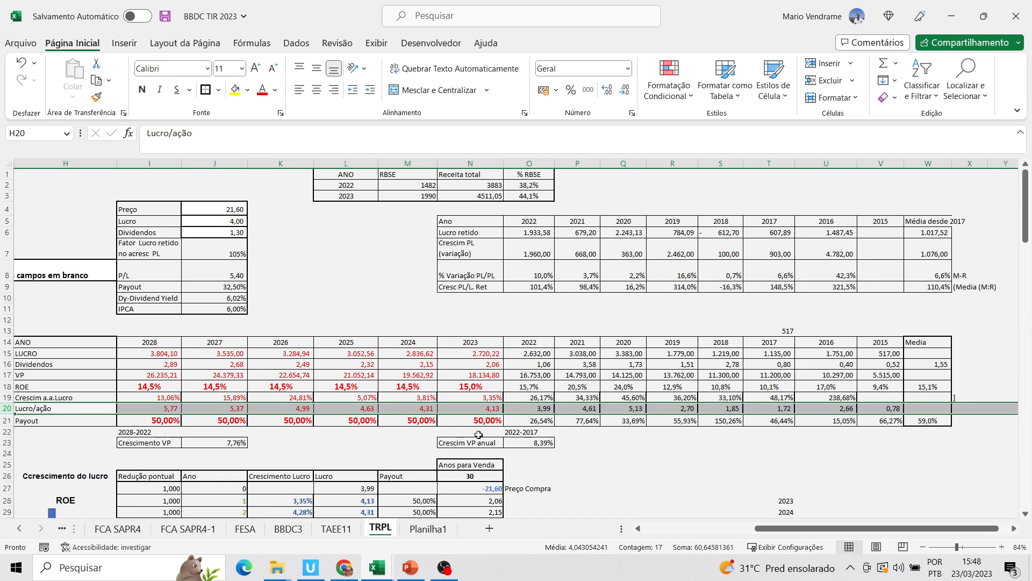
left_click(548, 407)
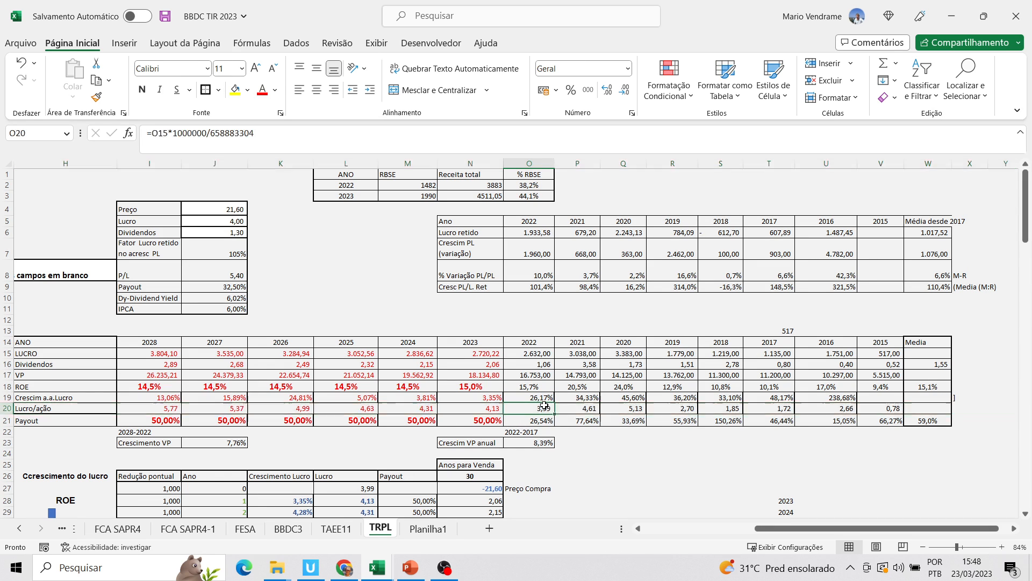
left_click(595, 408)
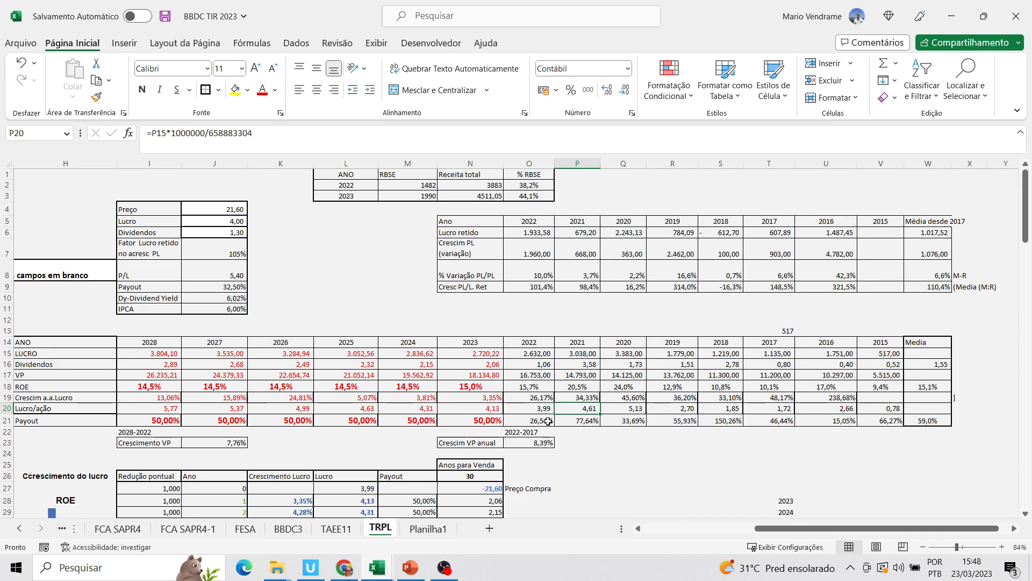
Review the Payout row's formulas for 2022 back to 2019 and its historical average
left_click(6, 420)
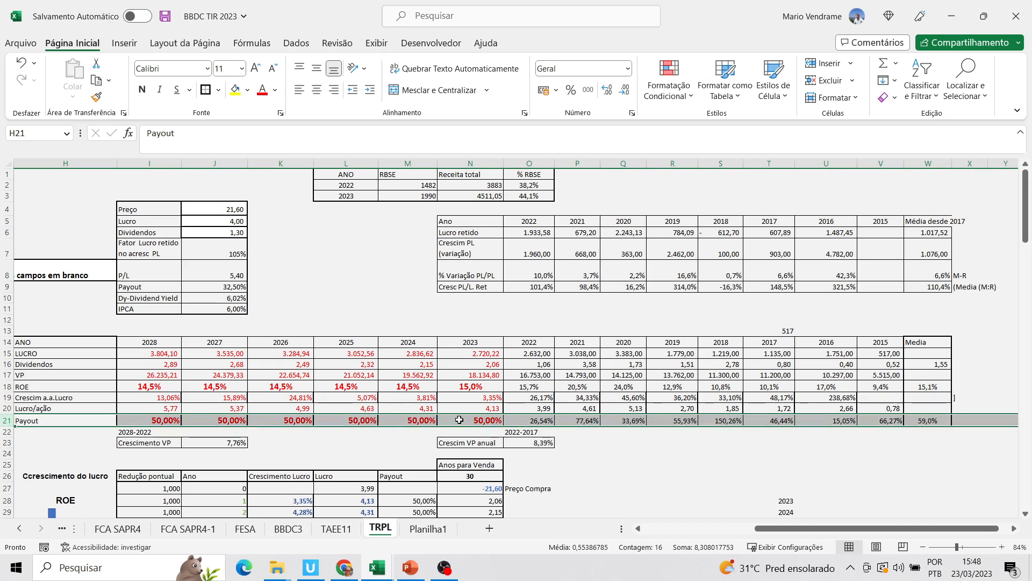
left_click(530, 420)
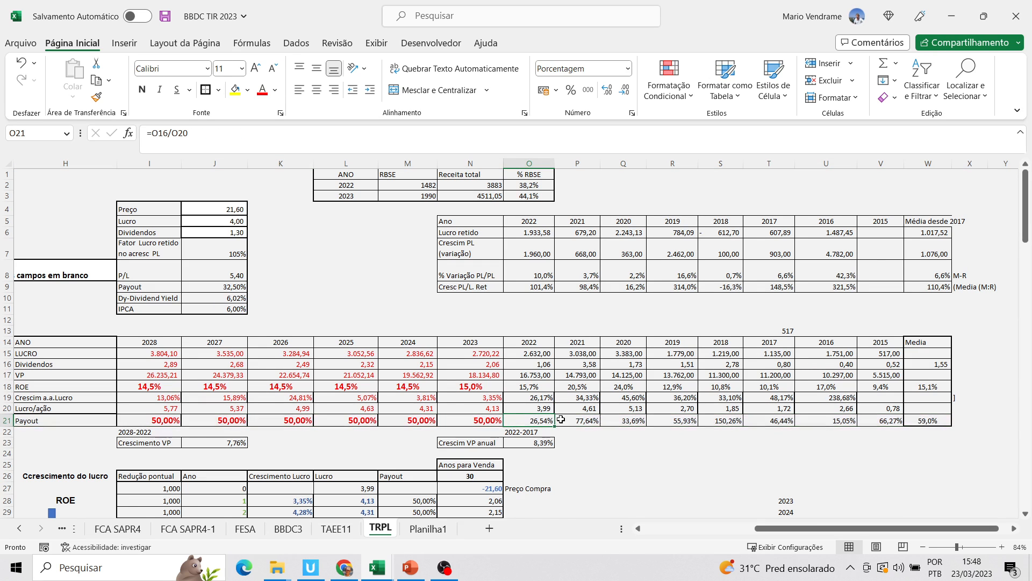
left_click(590, 423)
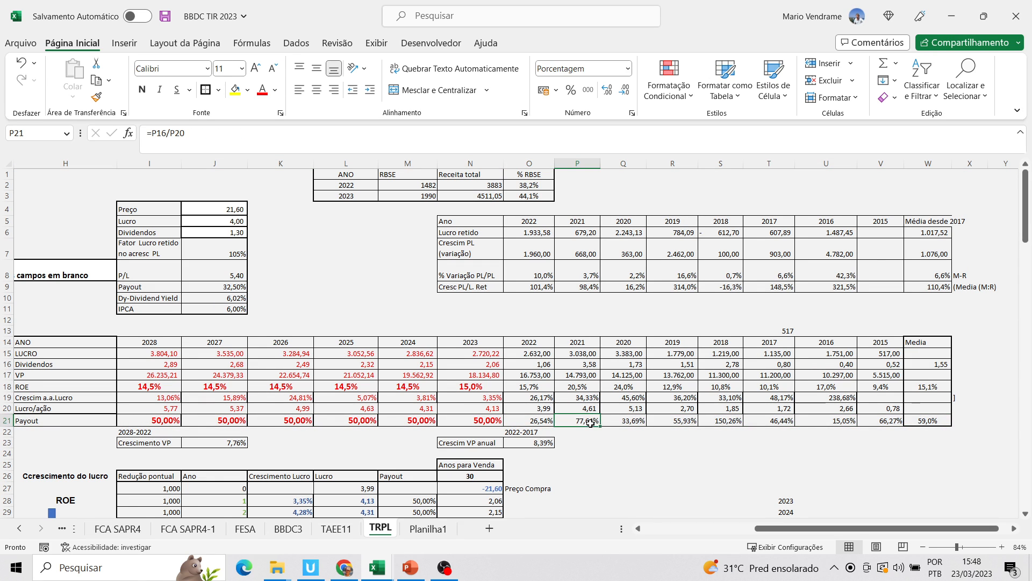
left_click(642, 423)
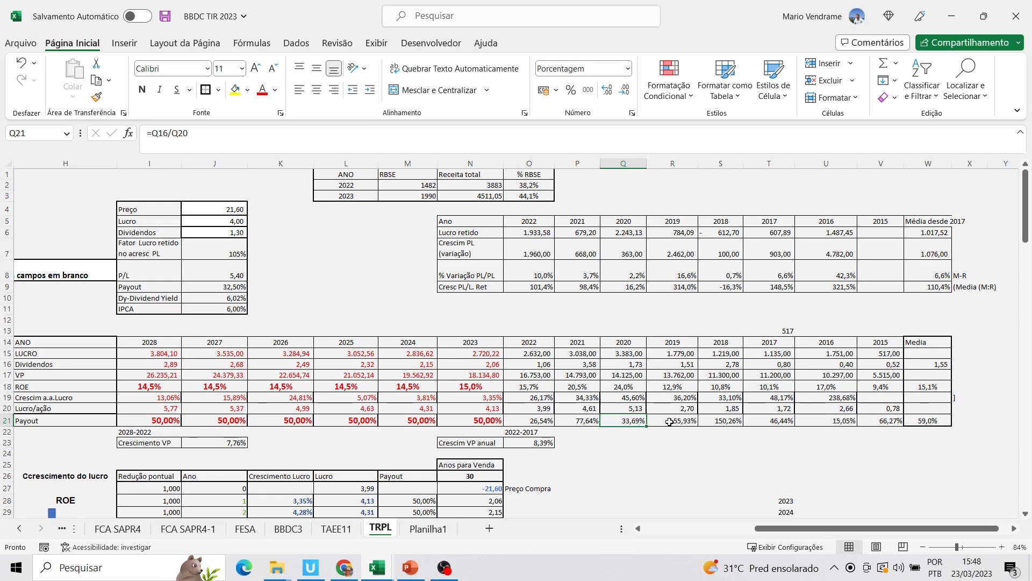
left_click(695, 422)
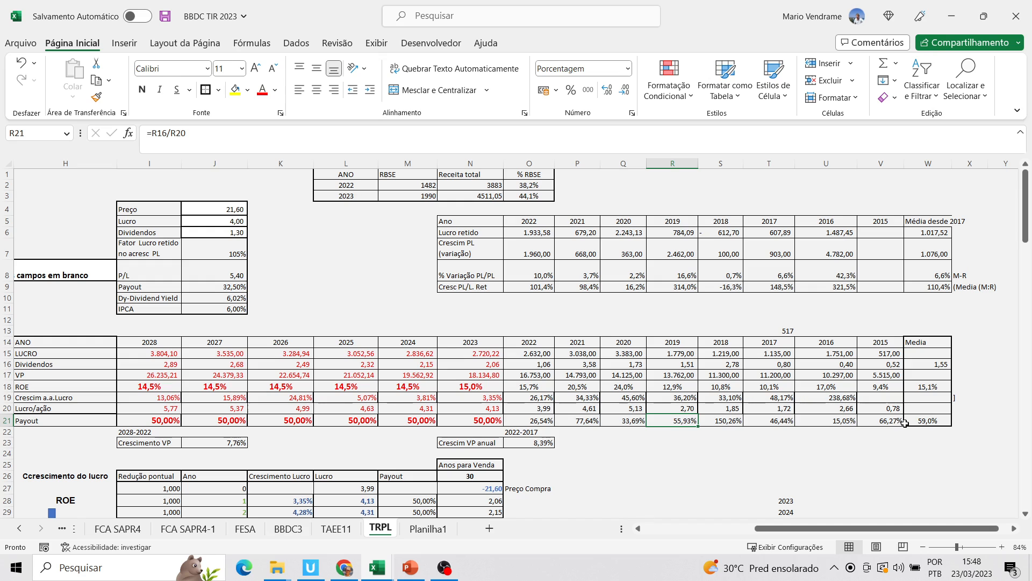
left_click(926, 423)
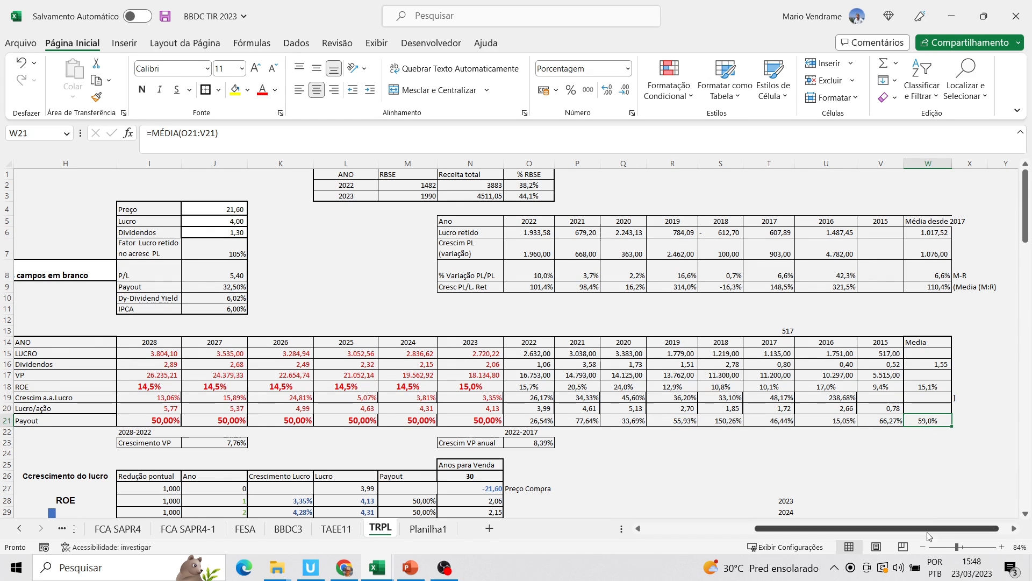
left_click_drag(933, 530, 932, 530)
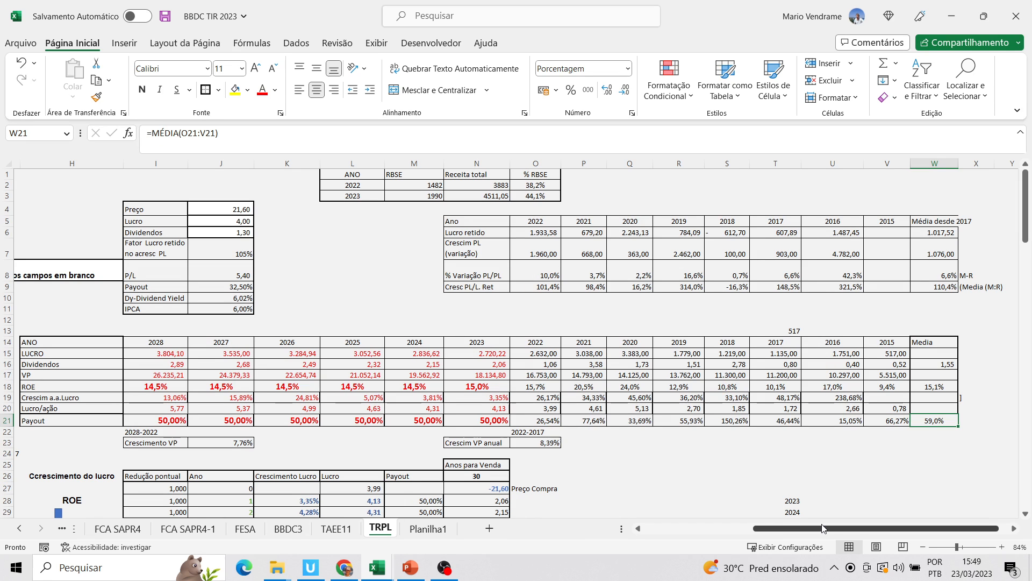
left_click_drag(822, 528, 819, 530)
left_click_drag(1023, 245, 1024, 245)
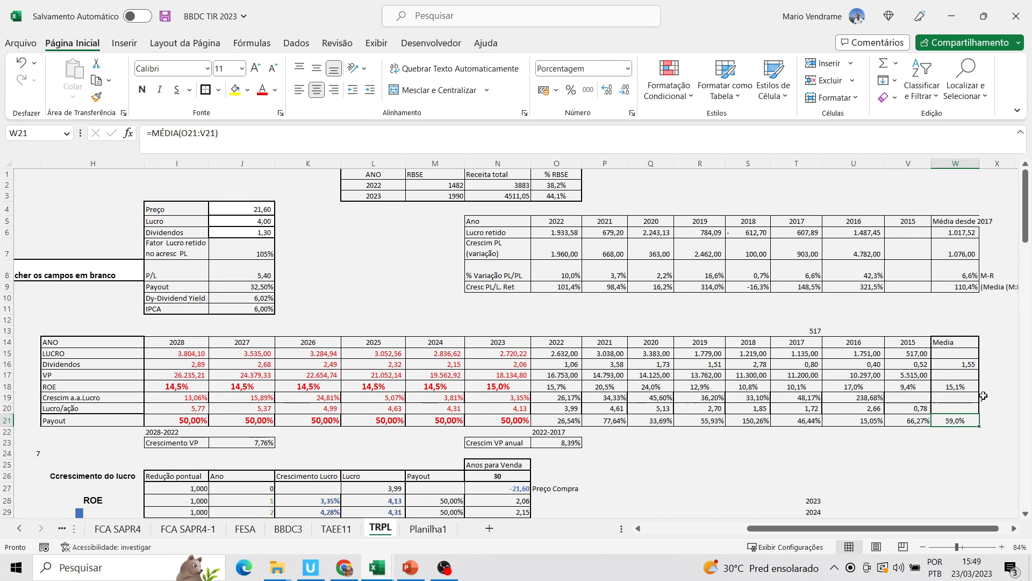
Review the Lucro retido row, inspecting its average since 2017 and the formulas for 2022, 2021 and 2020
left_click_drag(974, 530, 974, 529)
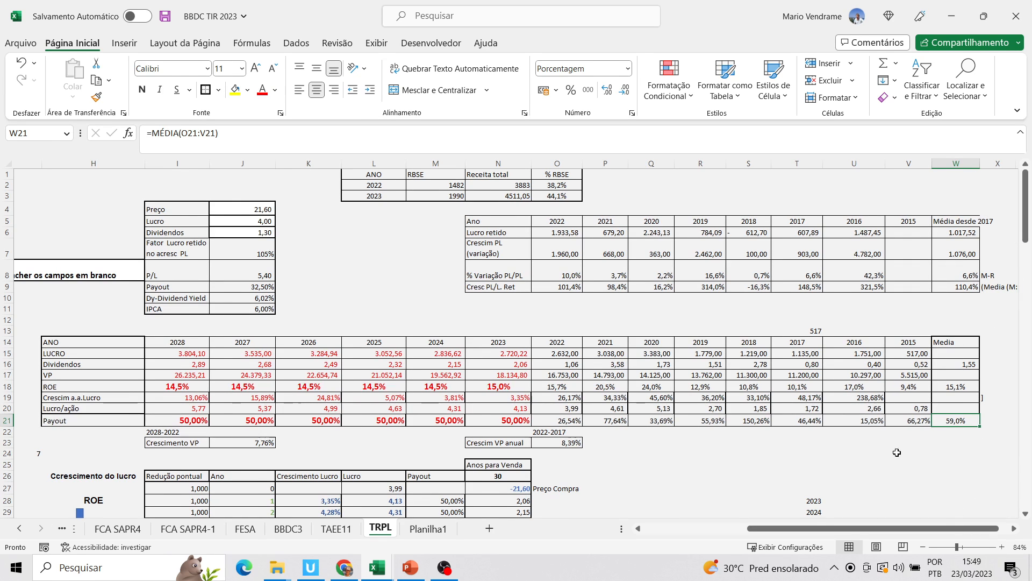
left_click(7, 233)
left_click_drag(811, 531, 822, 530)
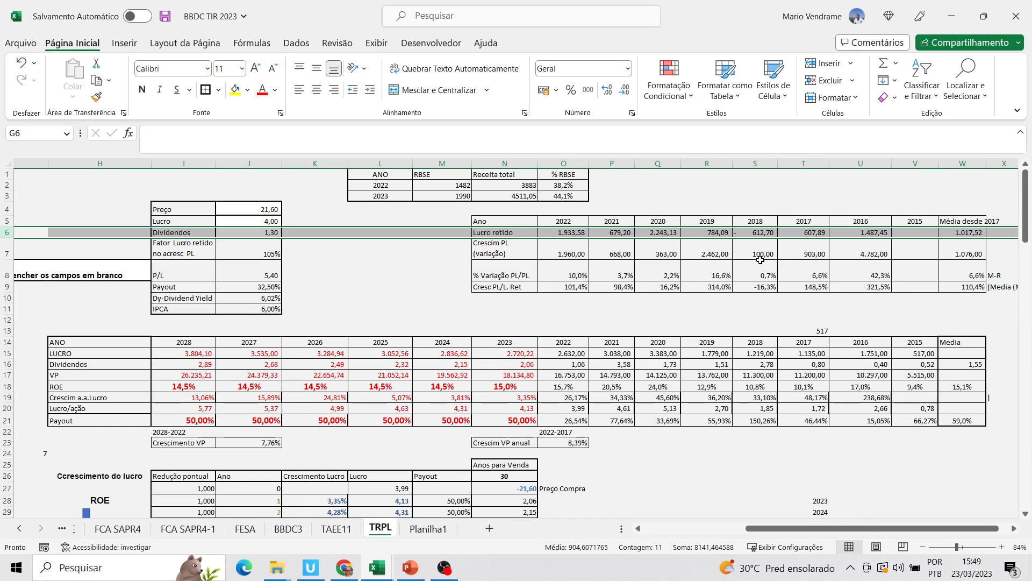
left_click(863, 247)
left_click(958, 231)
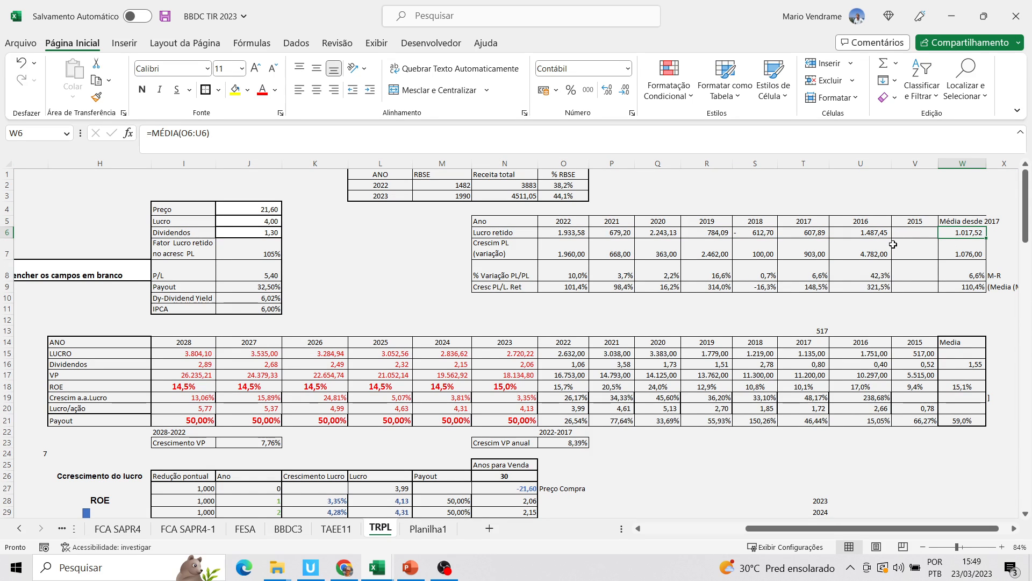
left_click(653, 233)
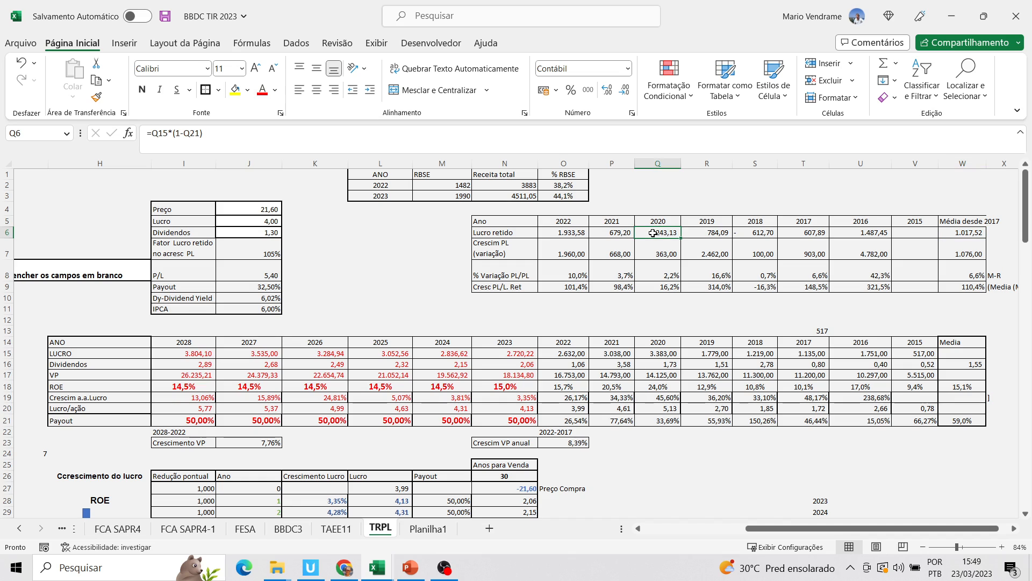
left_click(571, 231)
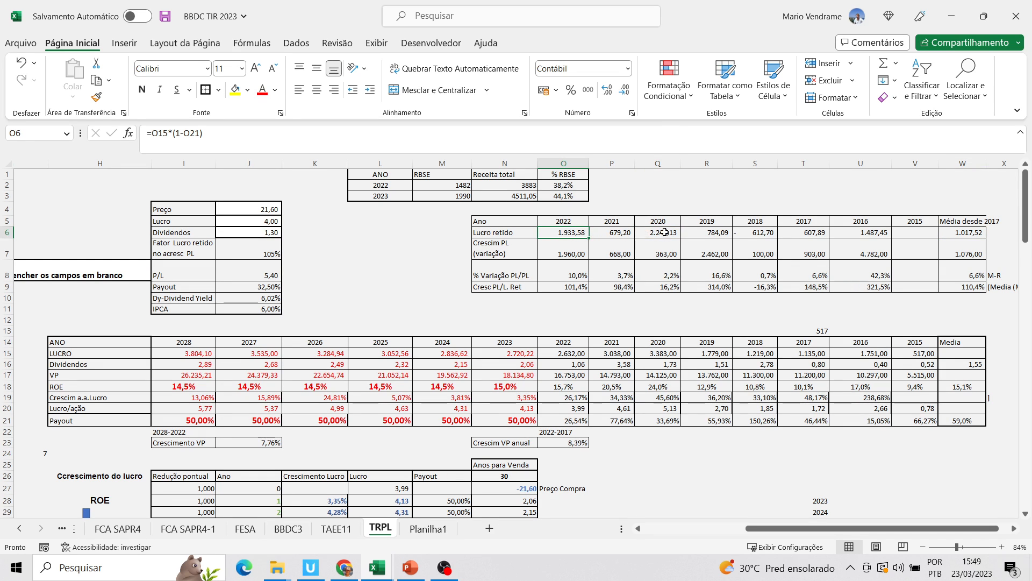
left_click(618, 232)
left_click(651, 234)
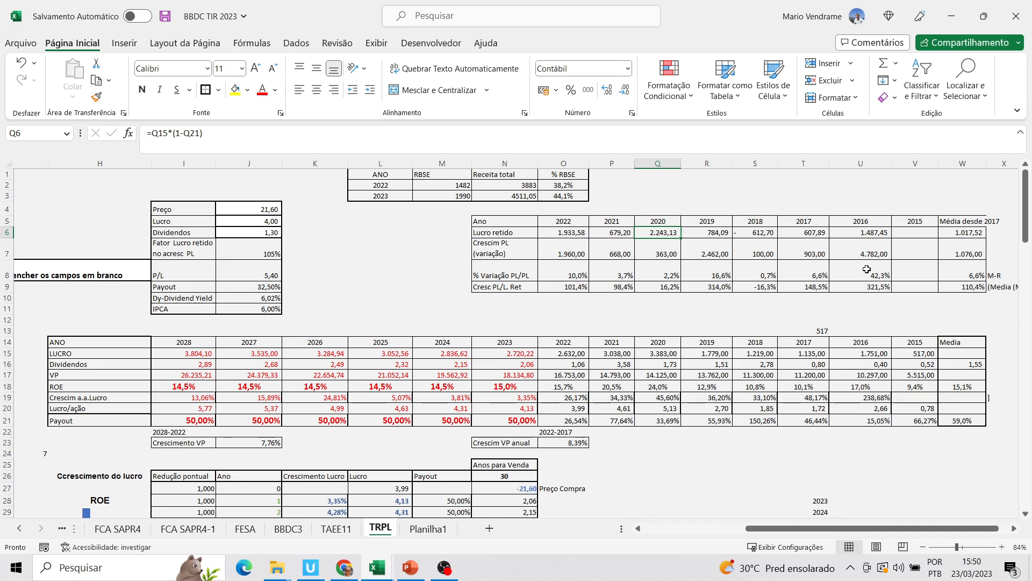
Inspect the % Variação PL/PL formulas for 2016 and 2017 and the 2022-2017 Crescim VP anual formula
left_click(965, 273)
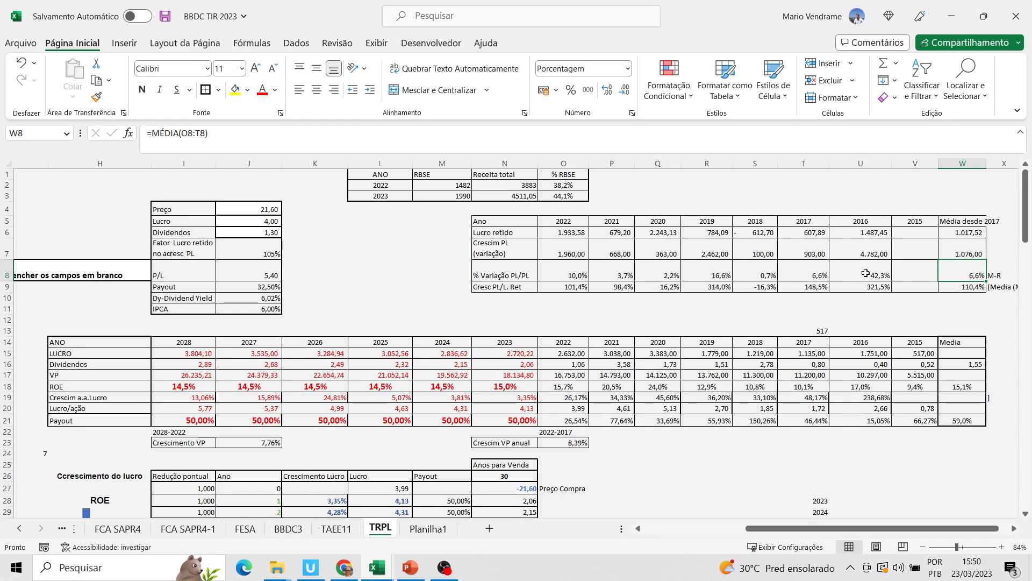
left_click(821, 274)
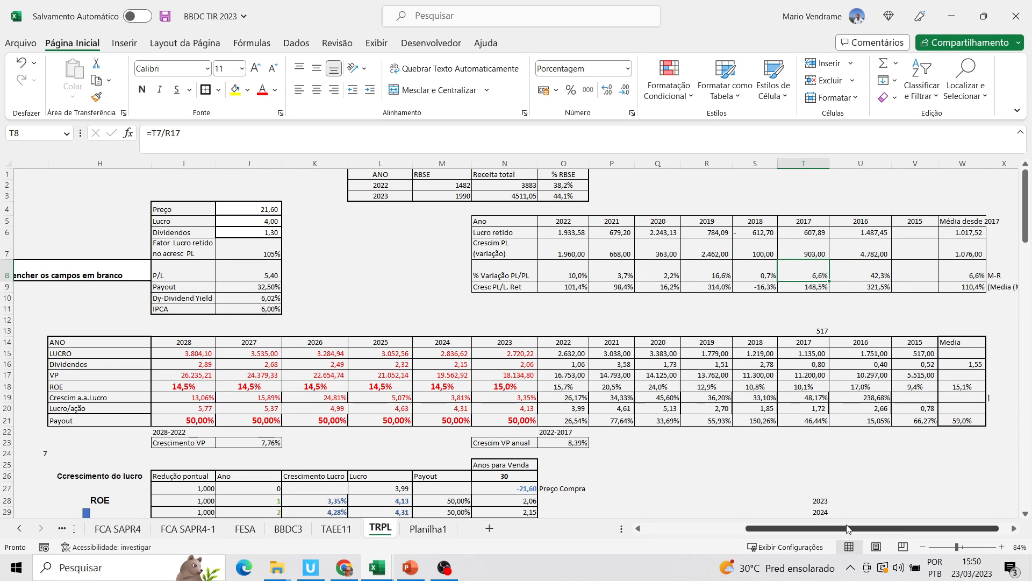
left_click_drag(849, 529, 847, 529)
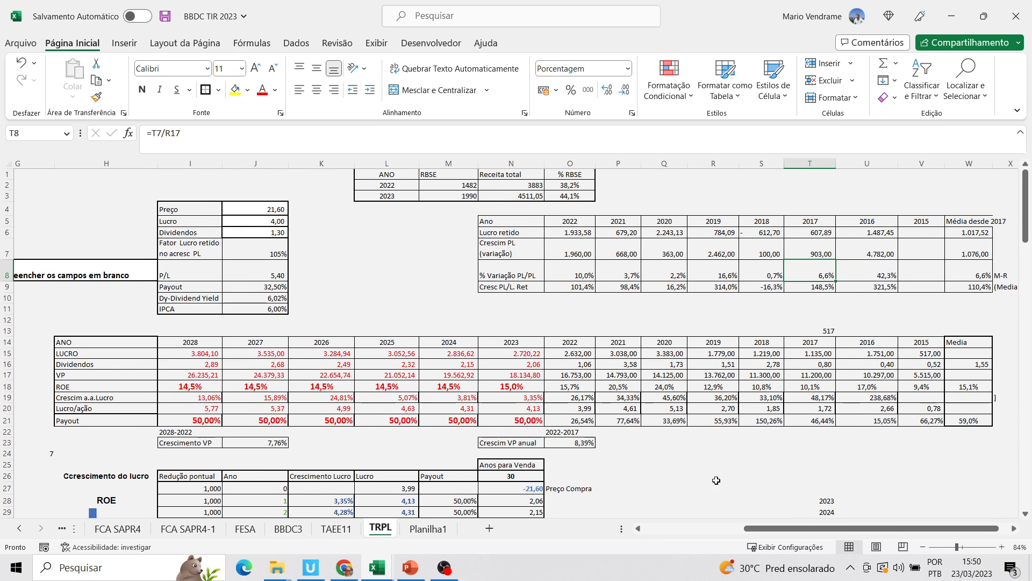
left_click(537, 442)
left_click(555, 442)
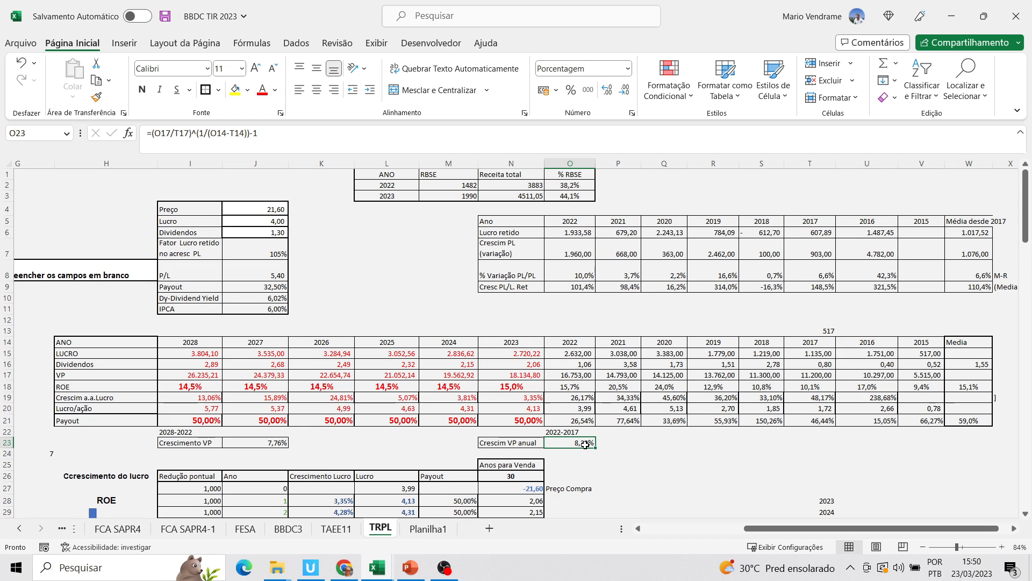
Compare the 2023 VP projection formula with the average Cresc PL/L. Ret and the Fator Lucro retido no acresc PL input
left_click(589, 385)
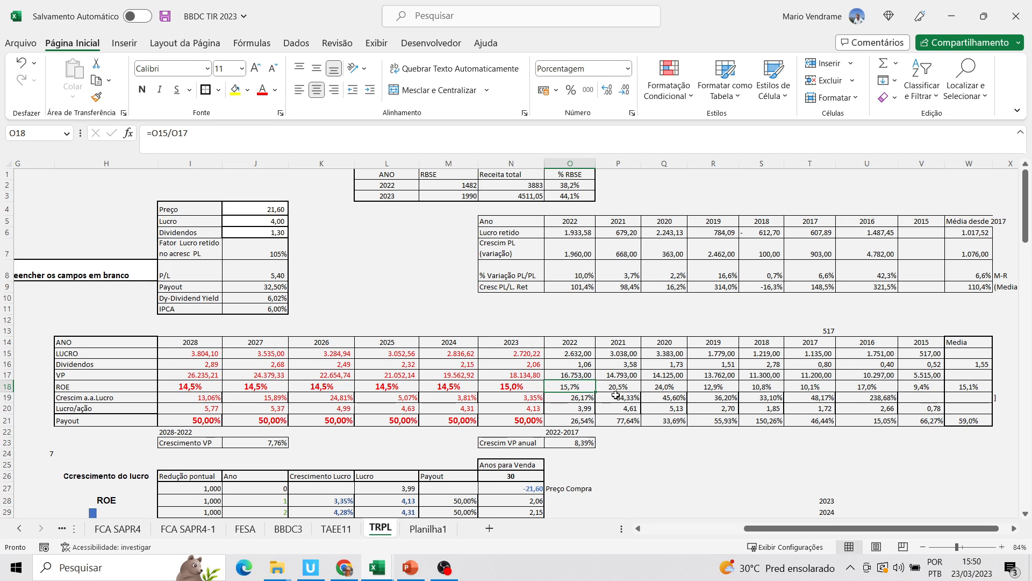
left_click(531, 375)
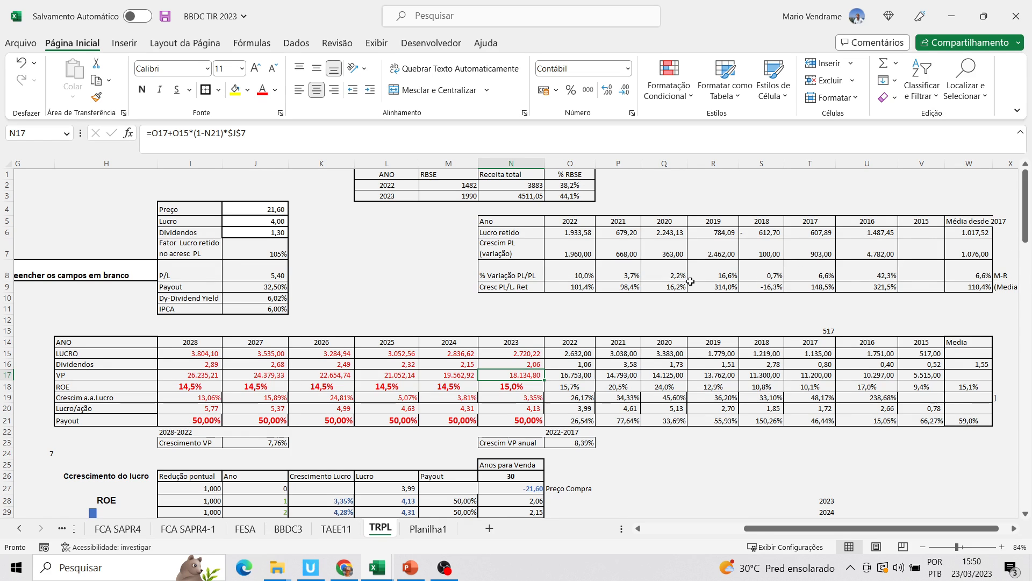
left_click(510, 291)
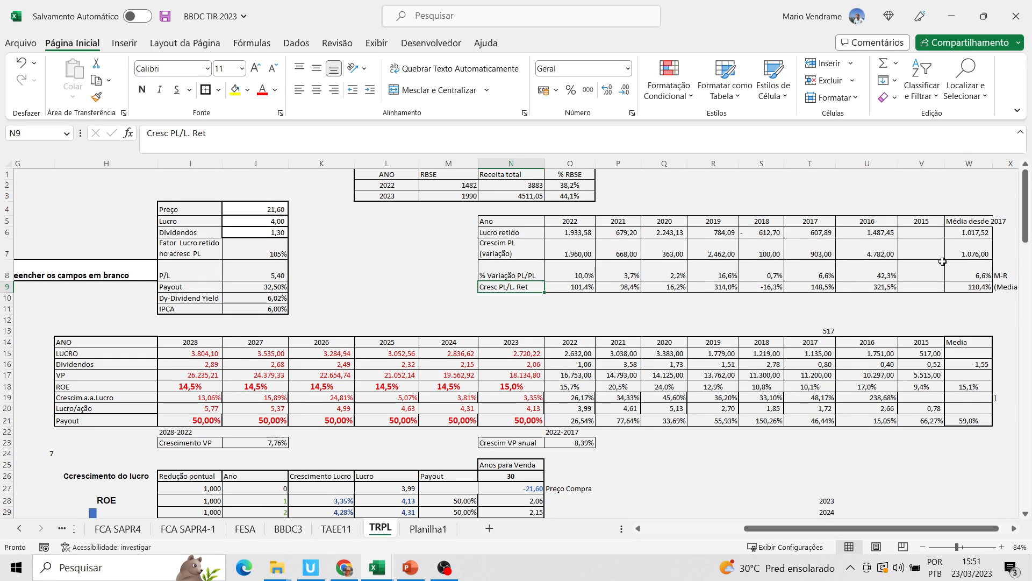
left_click(974, 289)
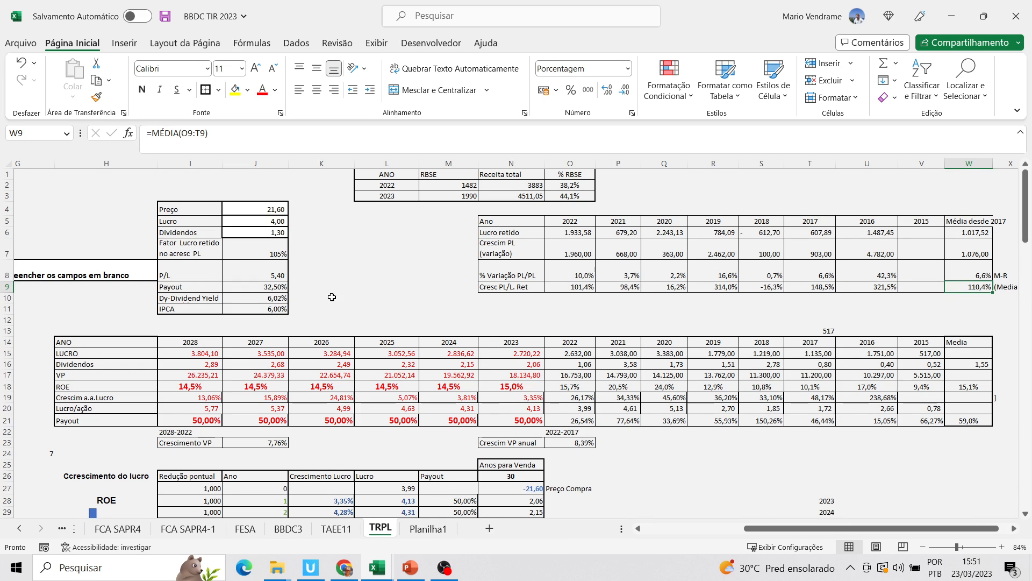
left_click(277, 253)
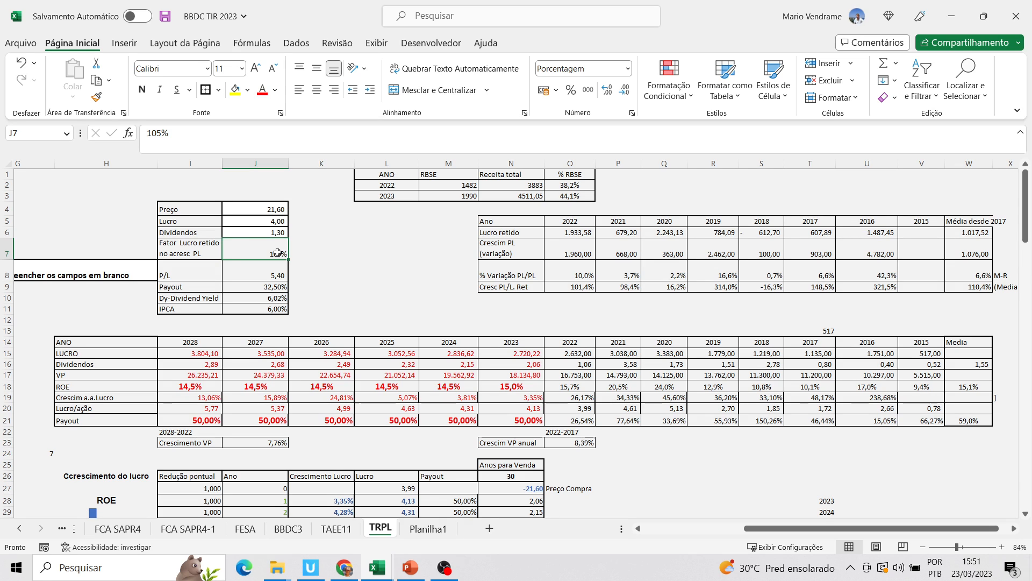
Trace the 2023 VP formula through the 2022 LUCRO and Payout cells
left_click(530, 376)
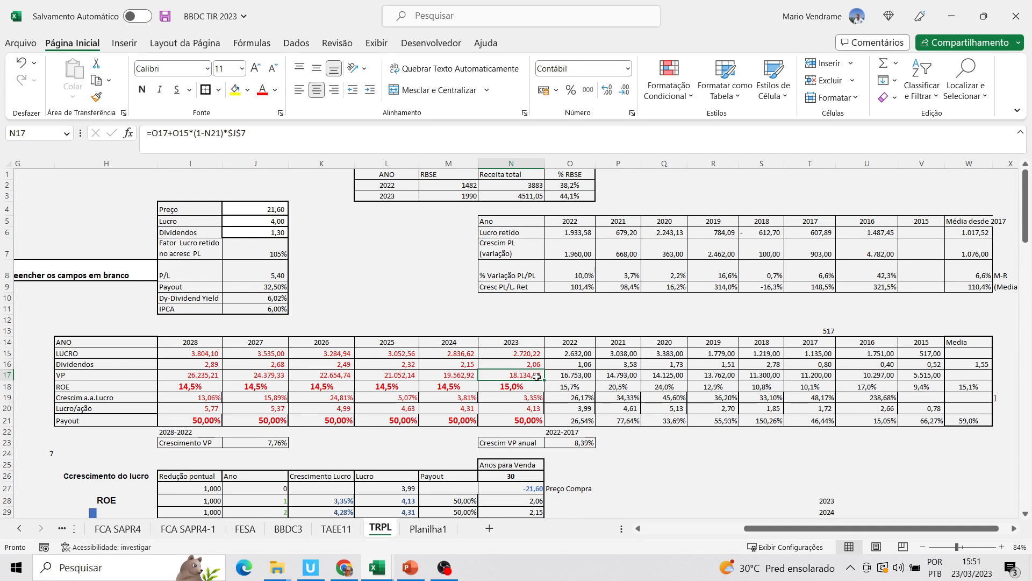
left_click(579, 355)
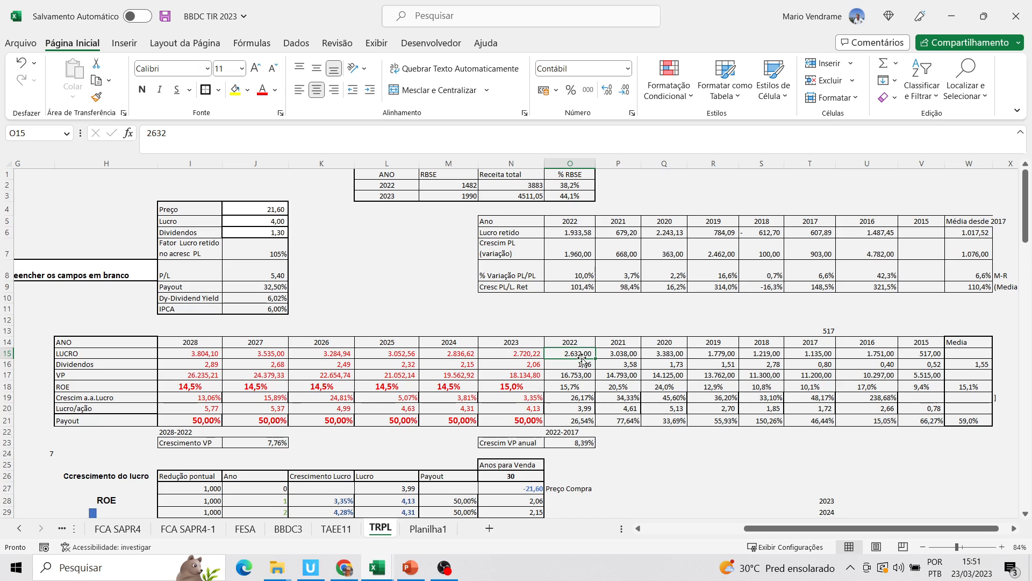
left_click(586, 426)
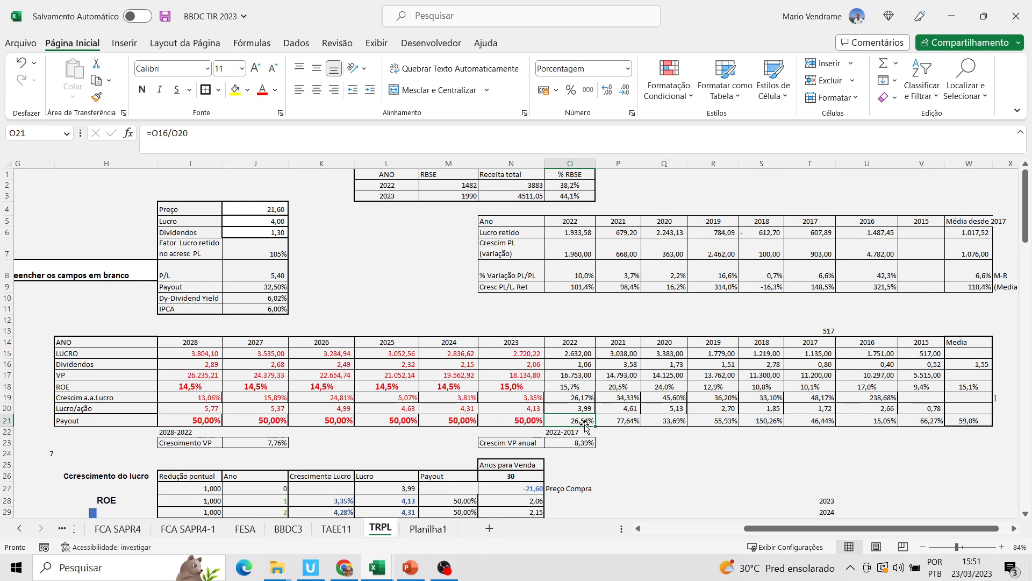
left_click(532, 376)
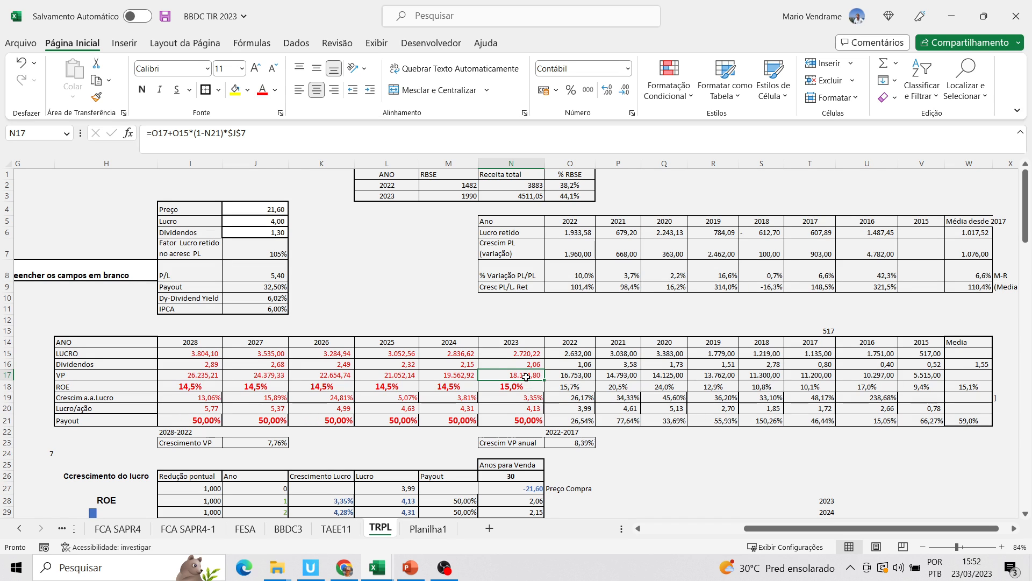
Compare the projected 2023 ROE with the 2022 ROE and the historical ROE average, and highlight the Crescim a.a.Lucro row
left_click(535, 388)
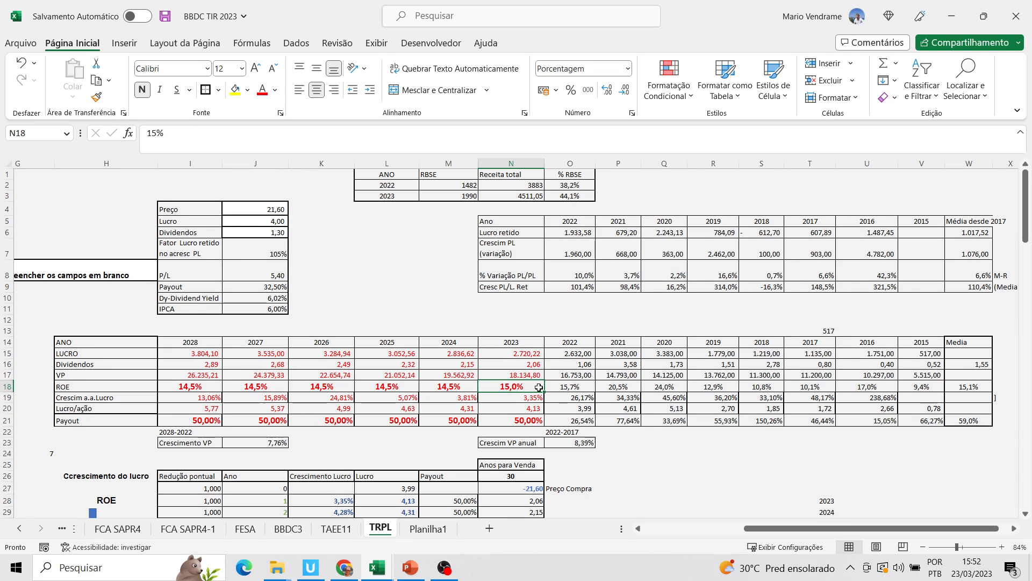
key("Right")
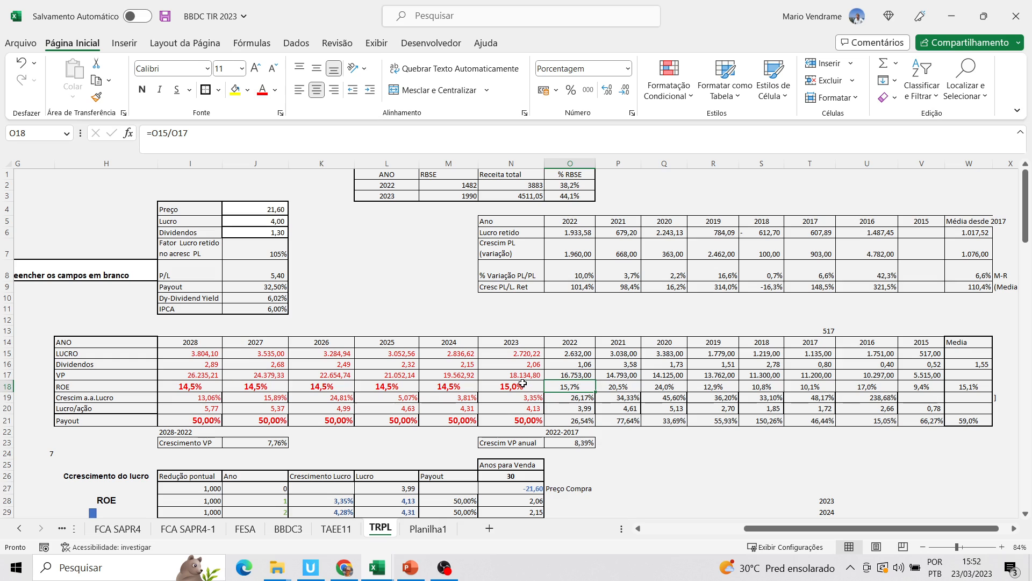
key("Left")
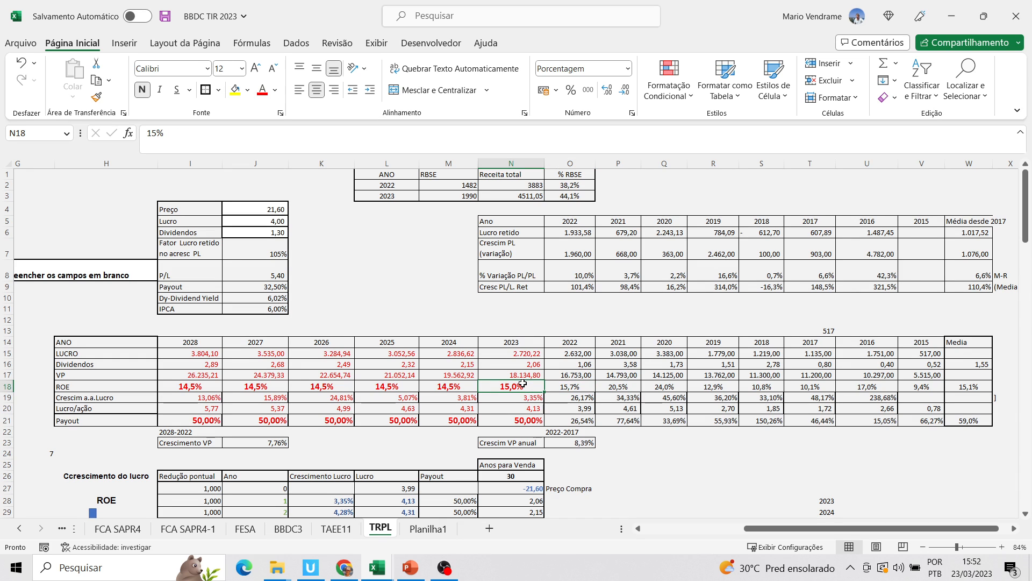
left_click(565, 386)
left_click(962, 386)
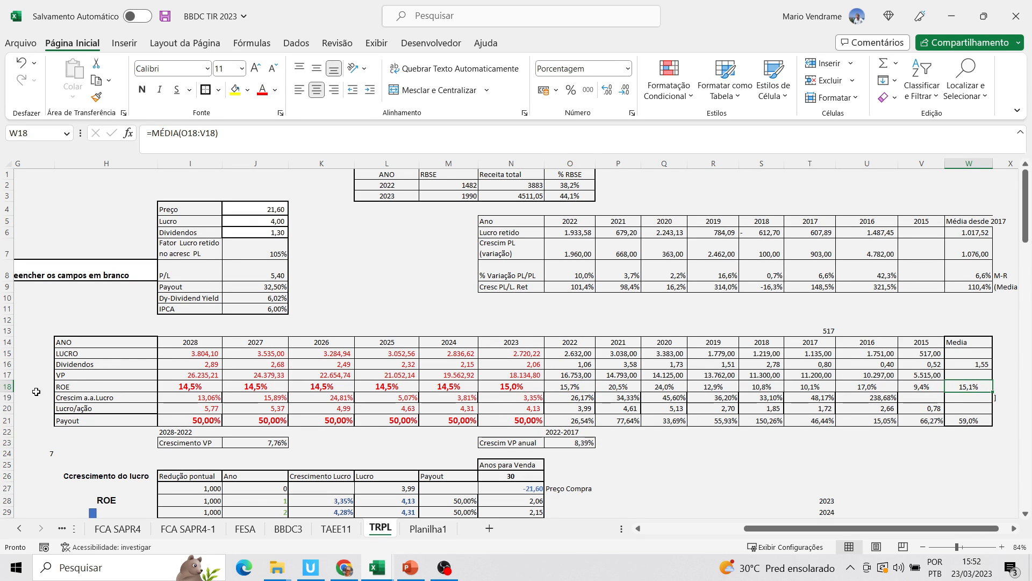
left_click(8, 398)
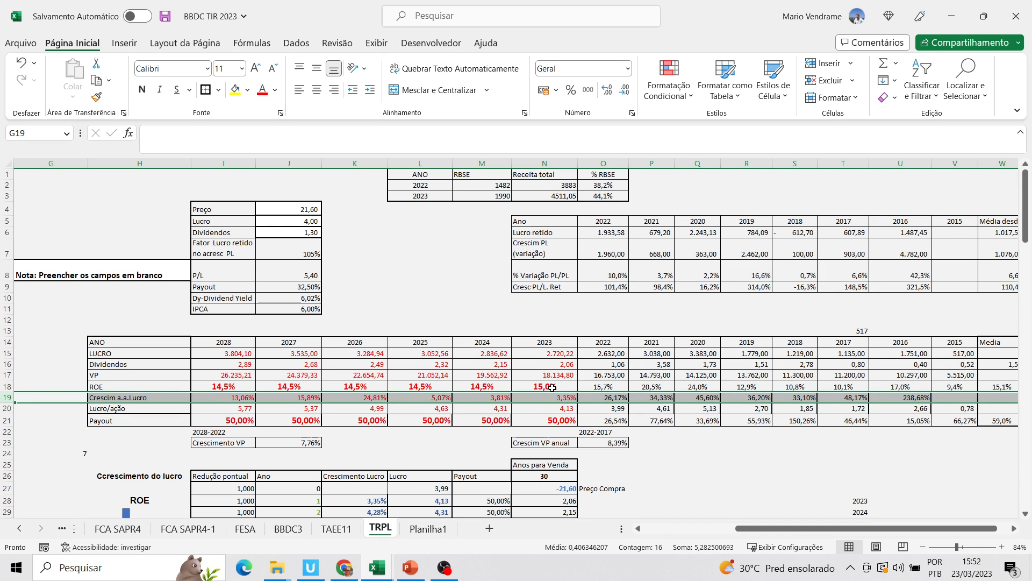
Examine how the 2023 LUCRO formula multiplies the projected VP by the assumed ROE
left_click(556, 386)
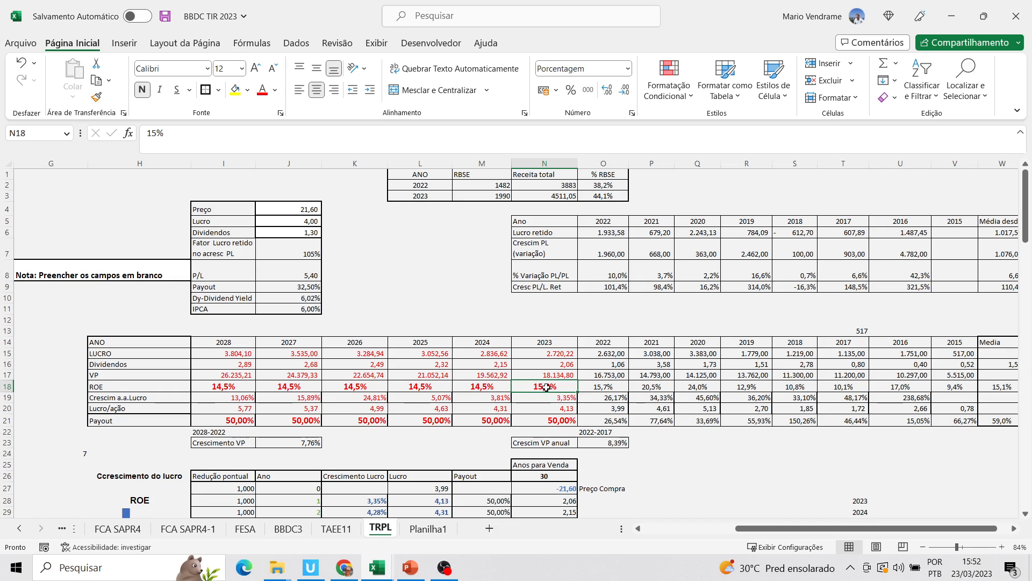
left_click(562, 355)
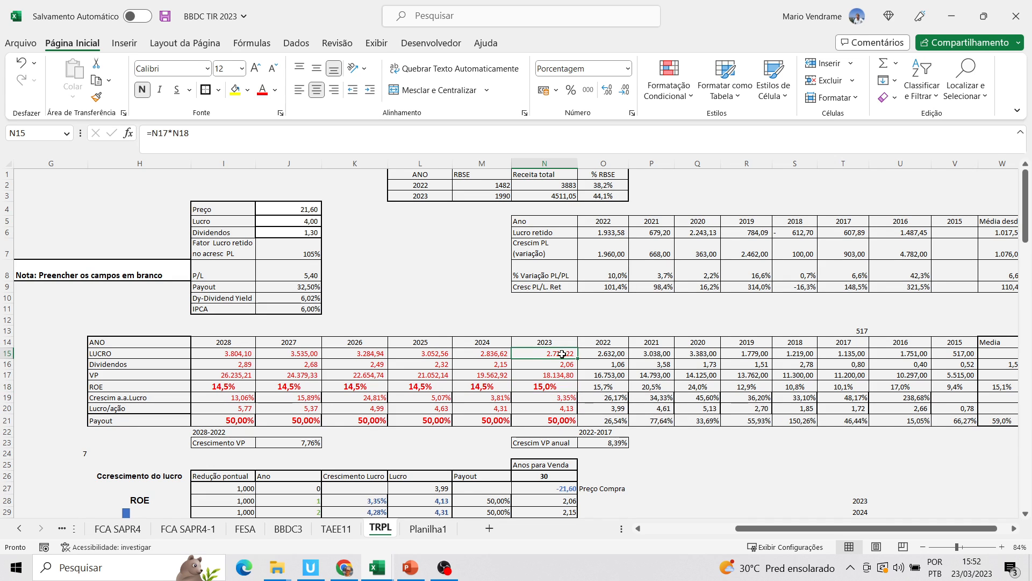
left_click(562, 376)
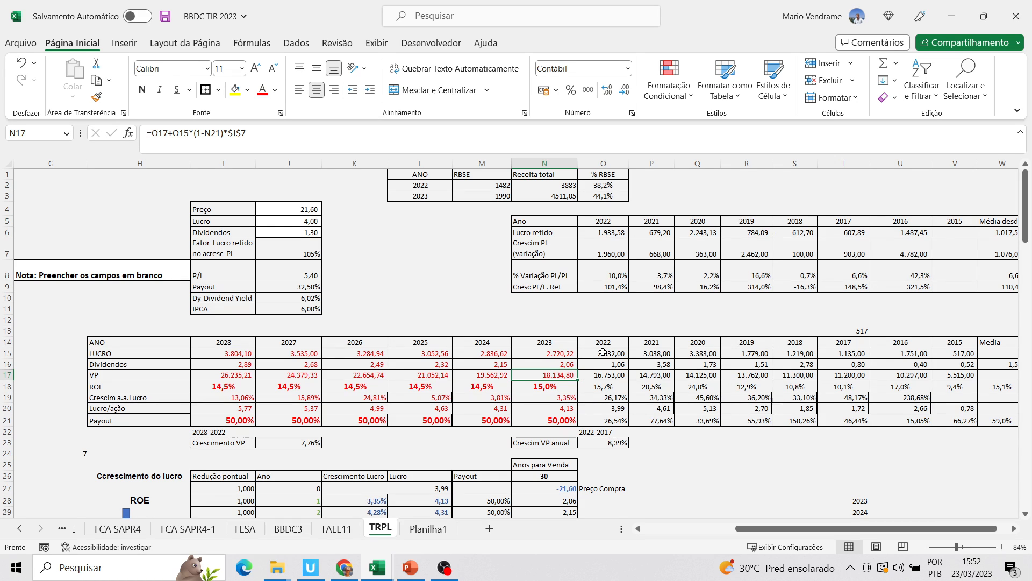
left_click(552, 387)
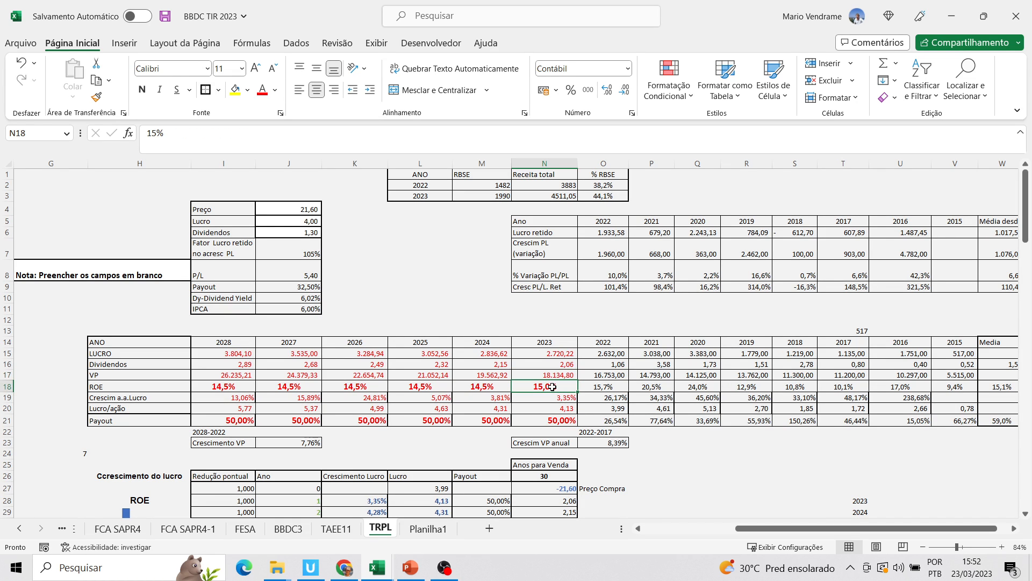
left_click(561, 356)
left_click(559, 376)
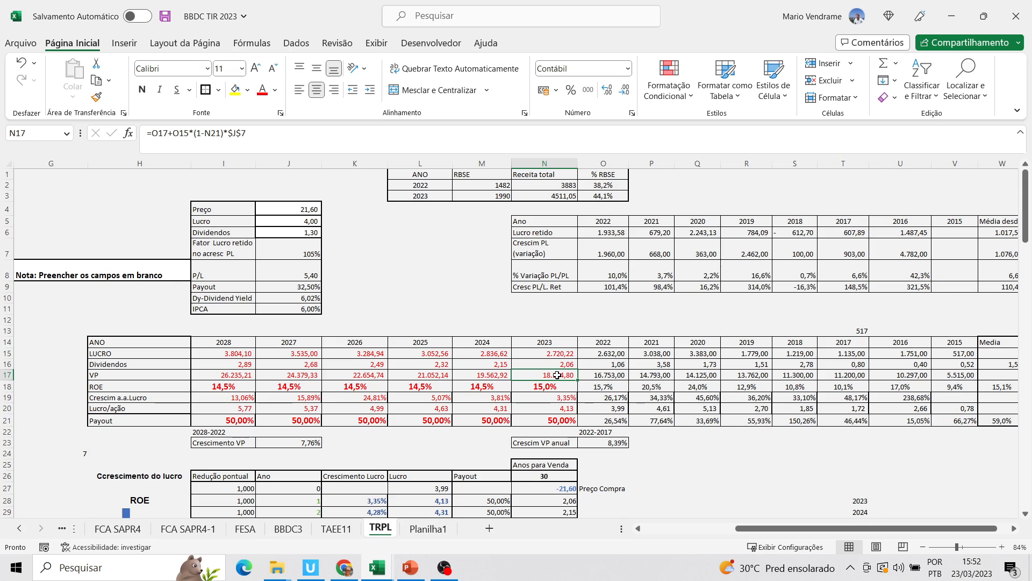
left_click(557, 355)
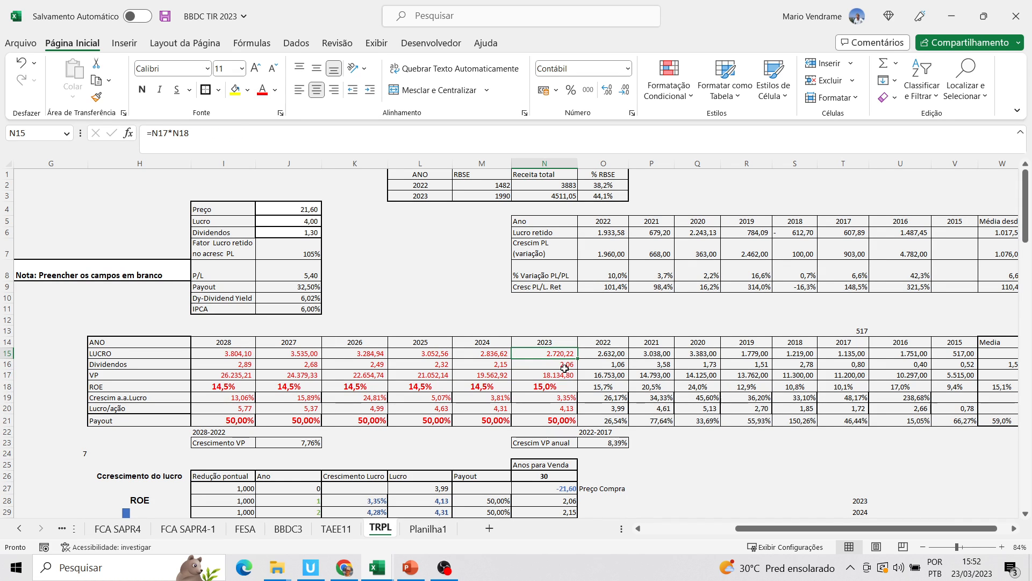
Inspect the 2023 formulas for Payout, Dividendos, Crescim a.a.Lucro and Lucro/ação, referring back to the 2023 LUCRO
left_click(562, 422)
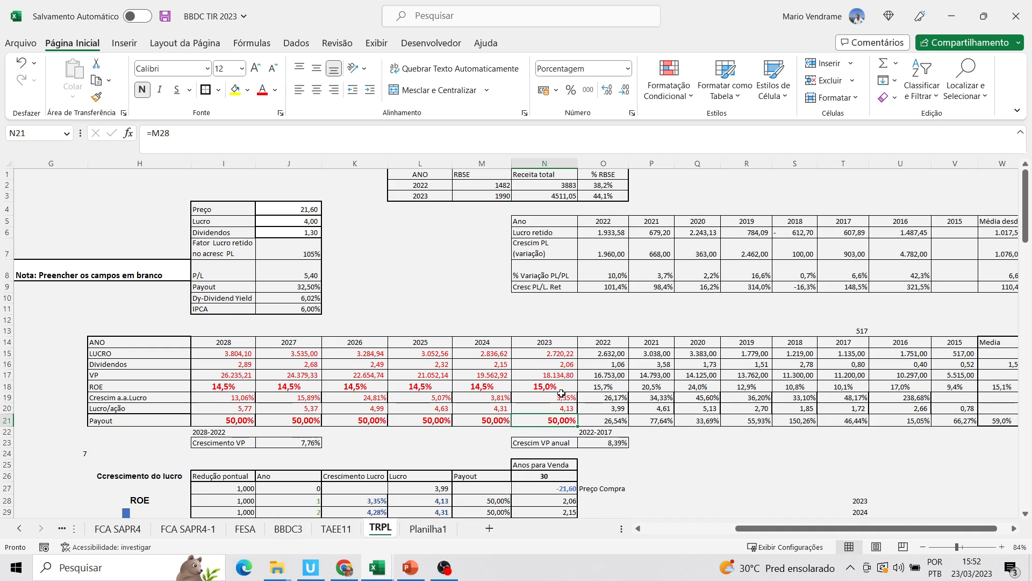
left_click(567, 364)
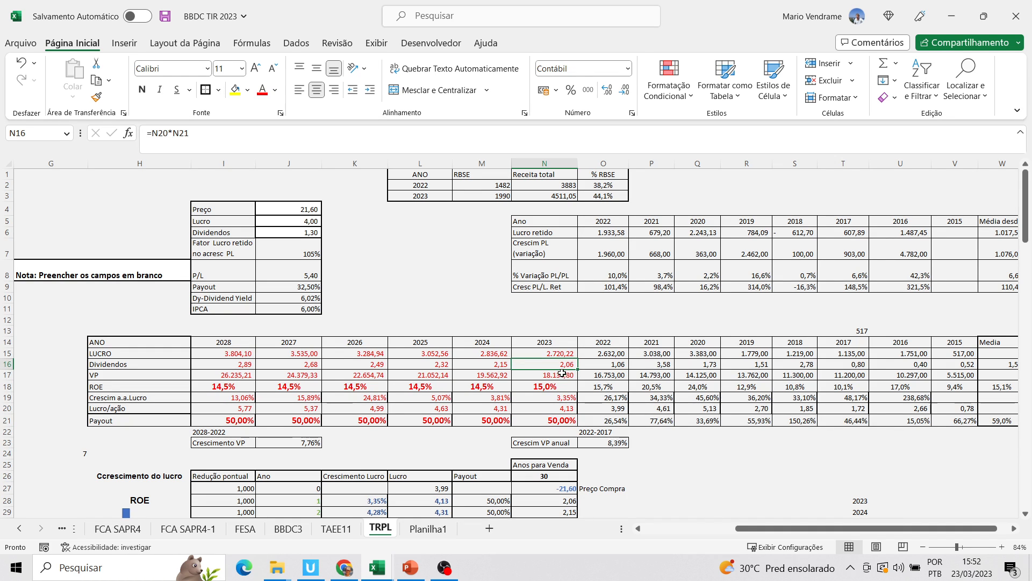
left_click(564, 399)
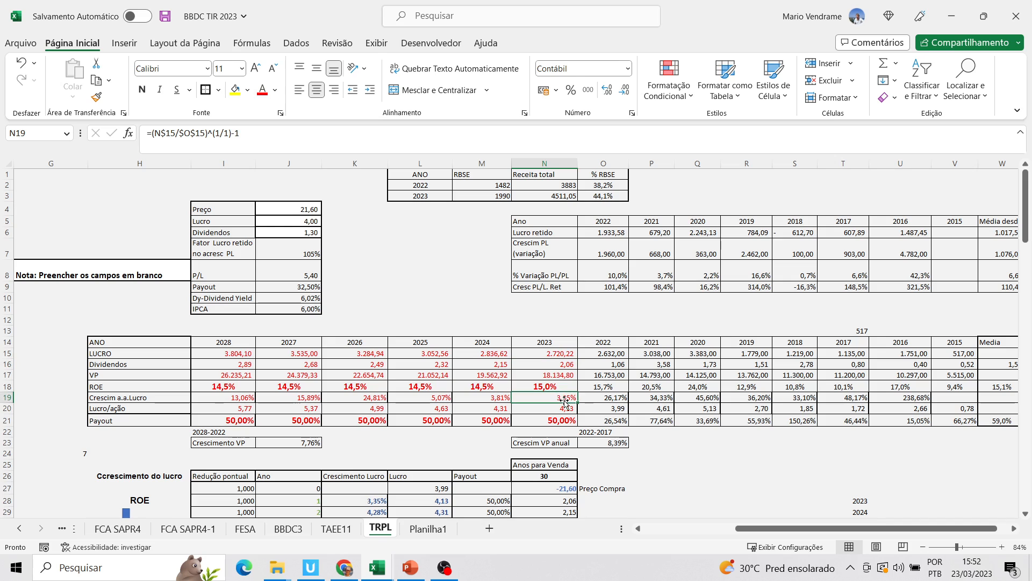
left_click(566, 408)
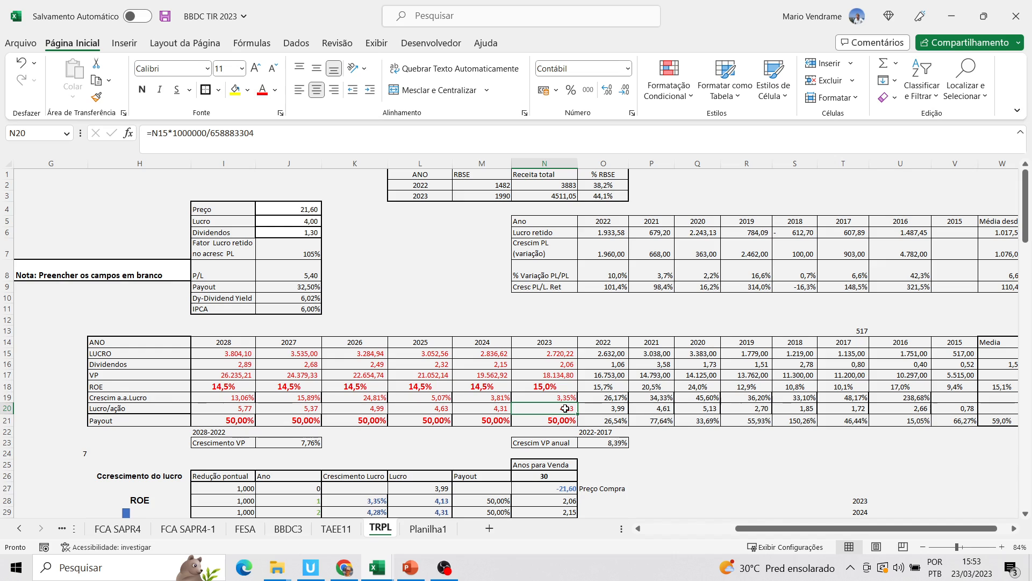
left_click(561, 359)
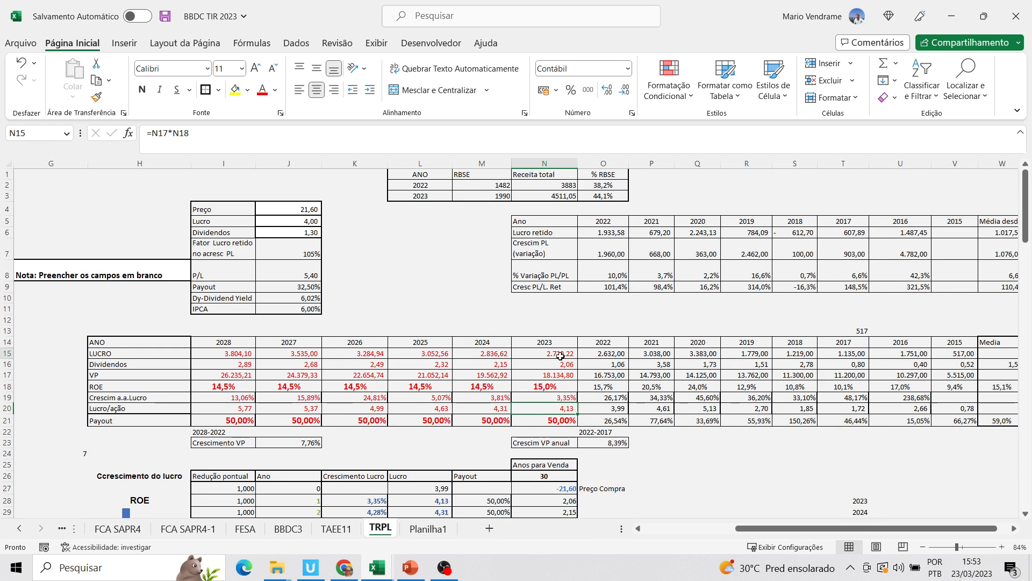
Inspect the 2023 Lucro/ação formula and how the 2024 VP and LUCRO formulas use Payout and ROE
left_click(563, 408)
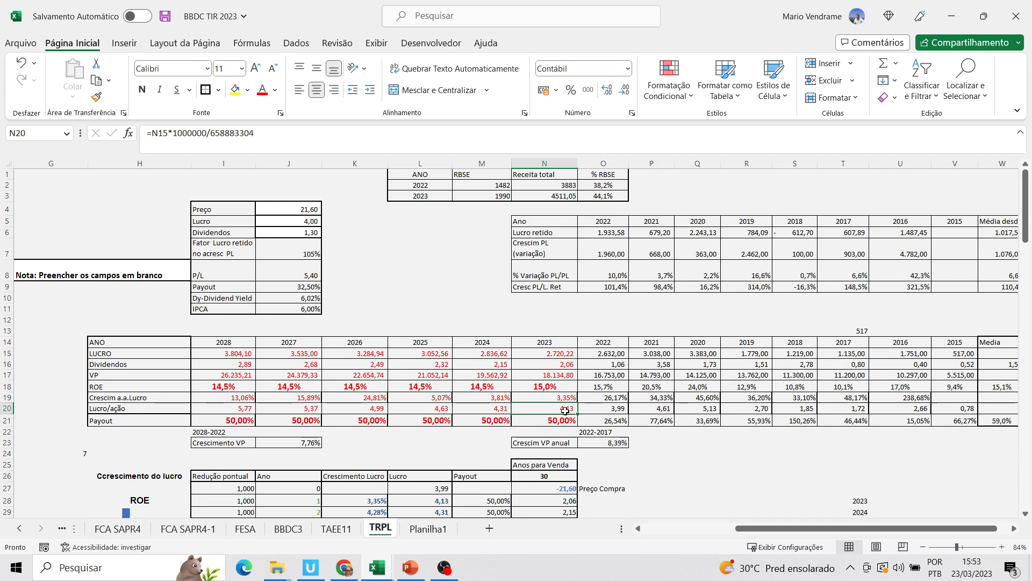
left_click(497, 420)
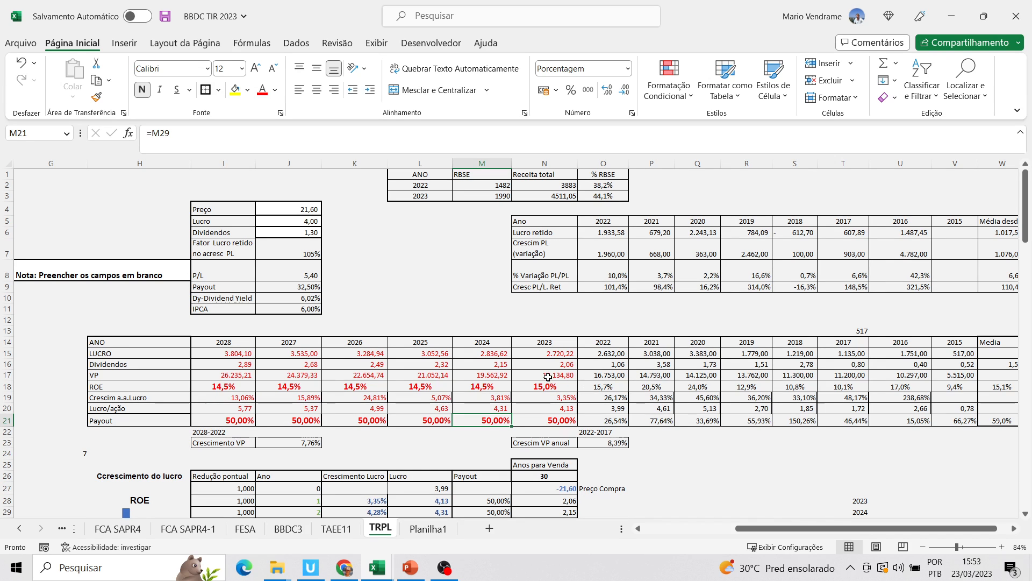
left_click(483, 374)
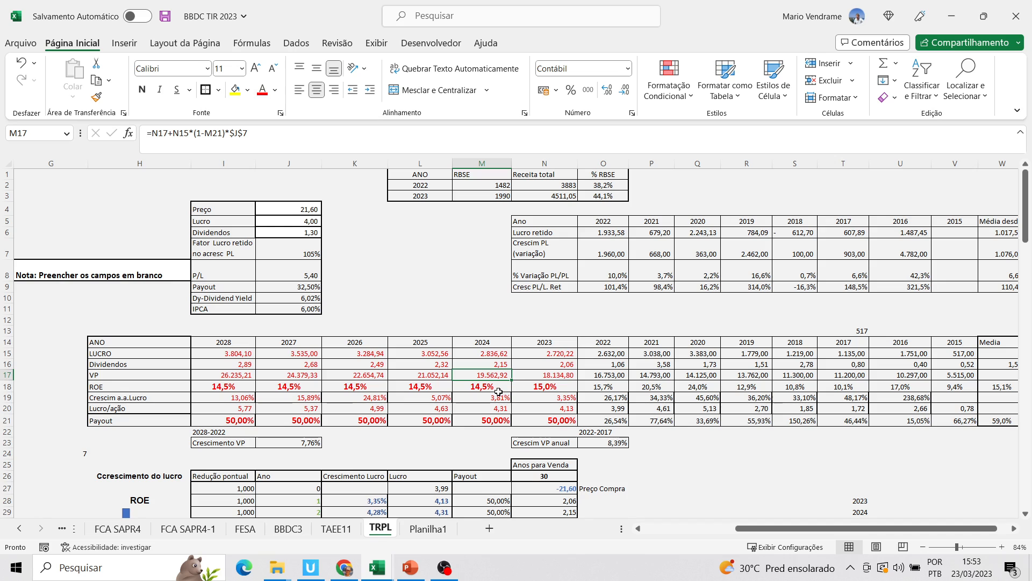
left_click(496, 386)
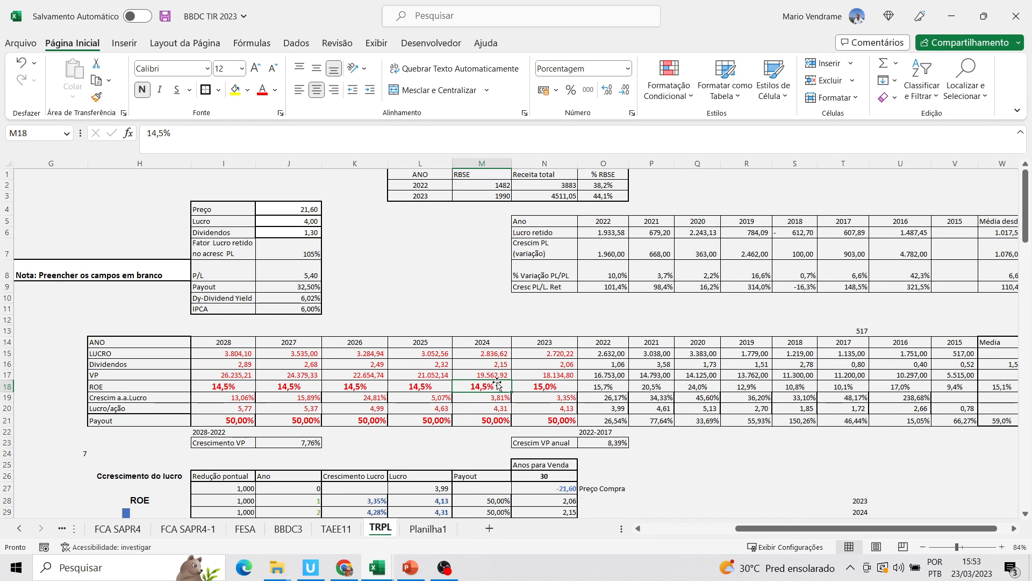
left_click(497, 376)
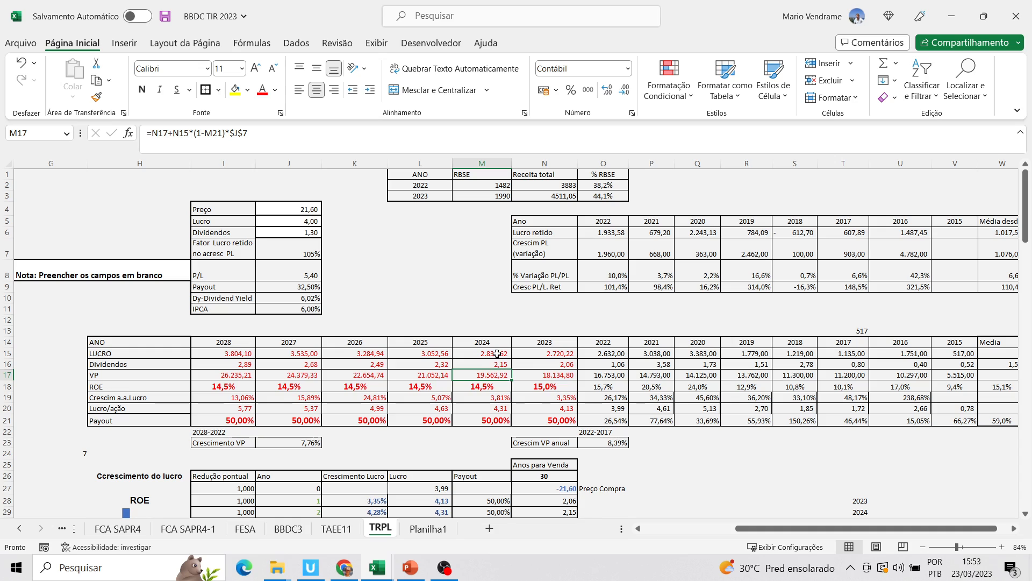
left_click(497, 353)
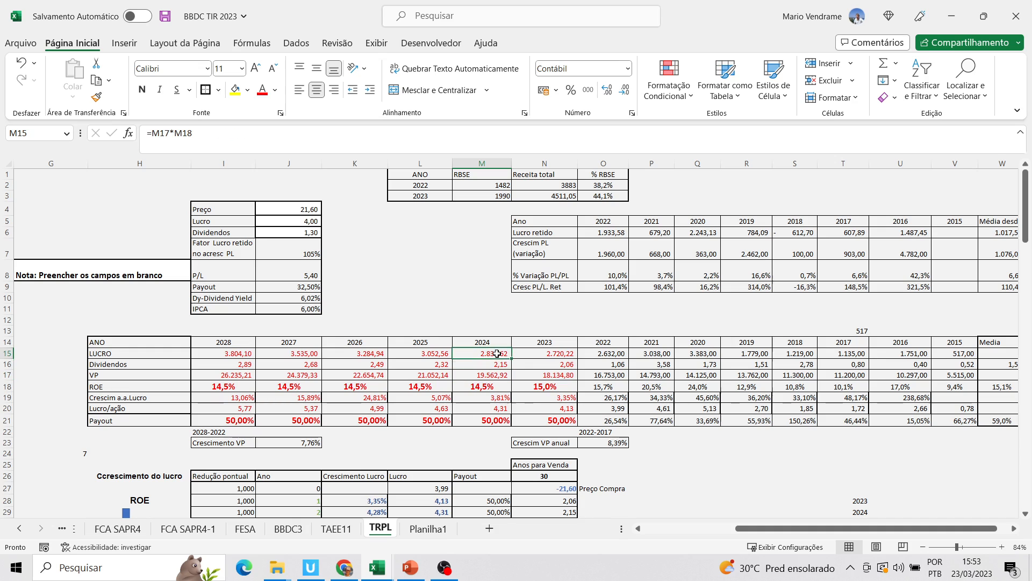
Inspect the 2024 formulas for Payout, Lucro/ação and Dividendos
left_click(501, 420)
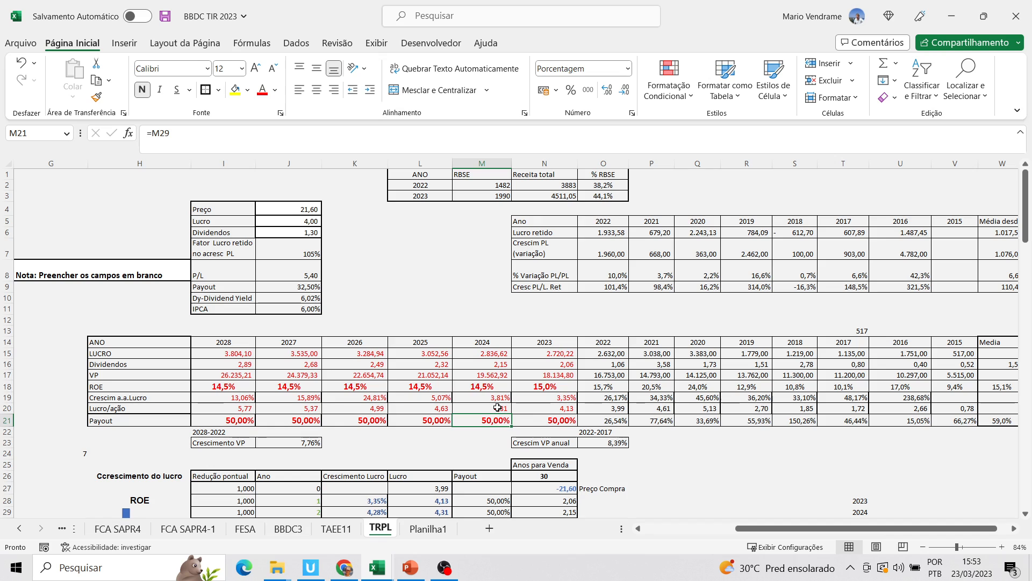
left_click(498, 408)
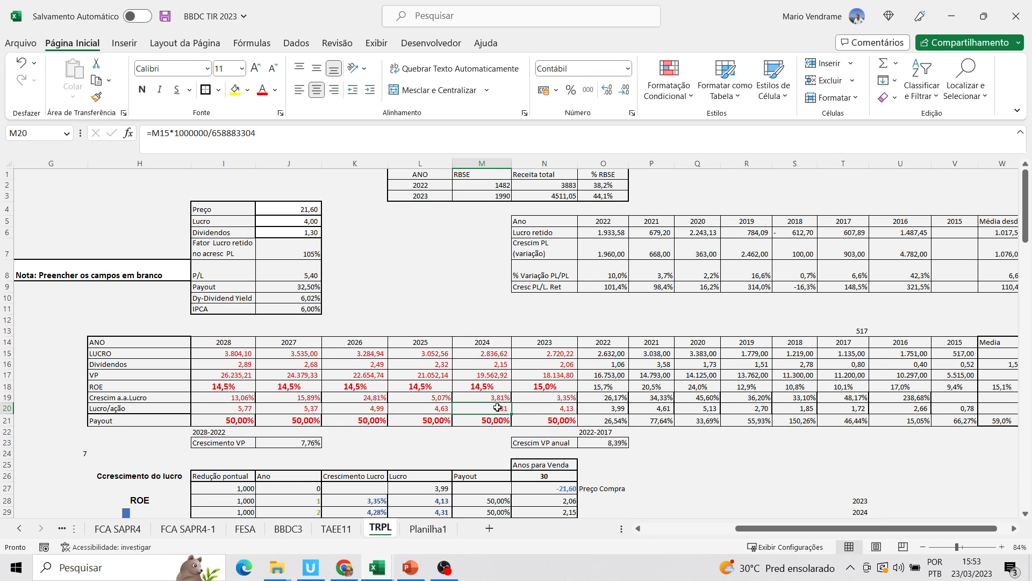
left_click(498, 365)
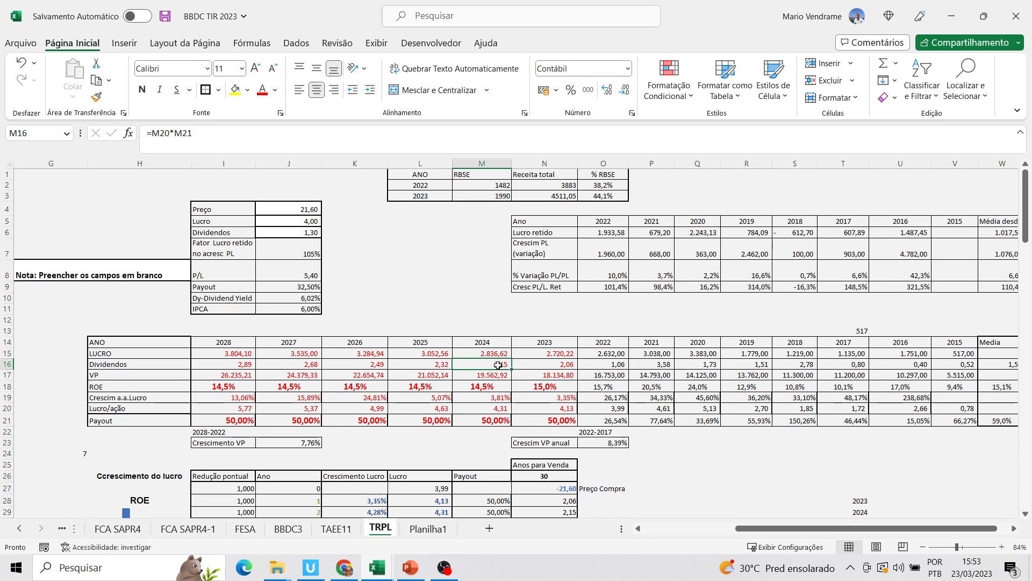
left_click(498, 417)
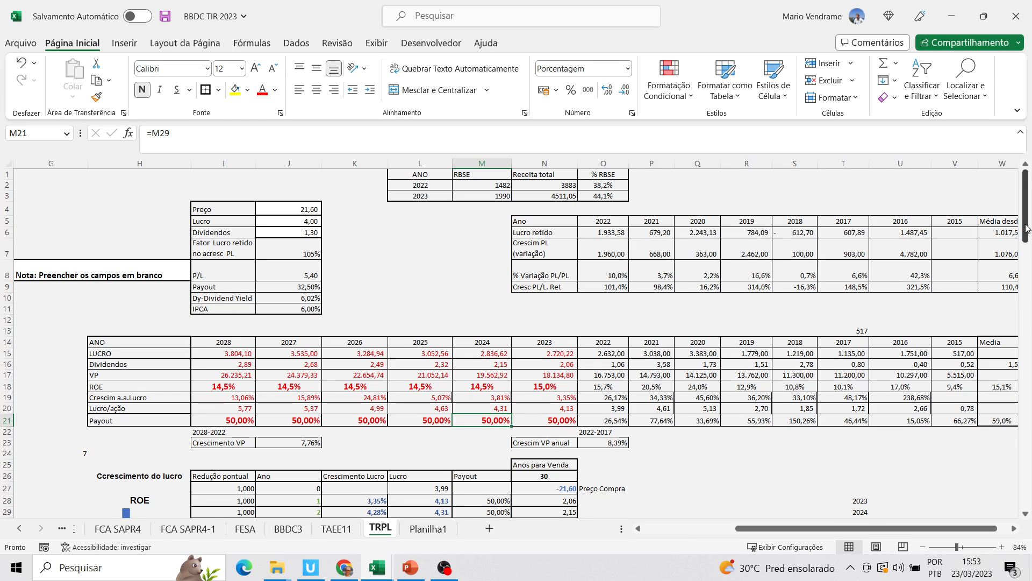
Compare the ROE assumed for 2023 and 2024, and the projected 2028-2022 VP growth with the 2022-2017 growth
left_click_drag(1022, 229, 1021, 243)
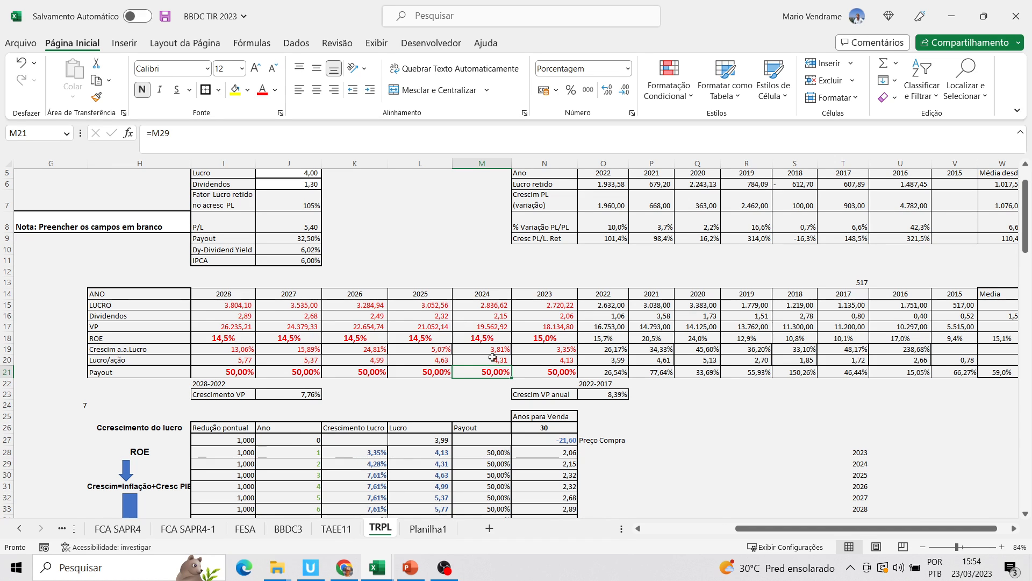
left_click(553, 341)
key("Left")
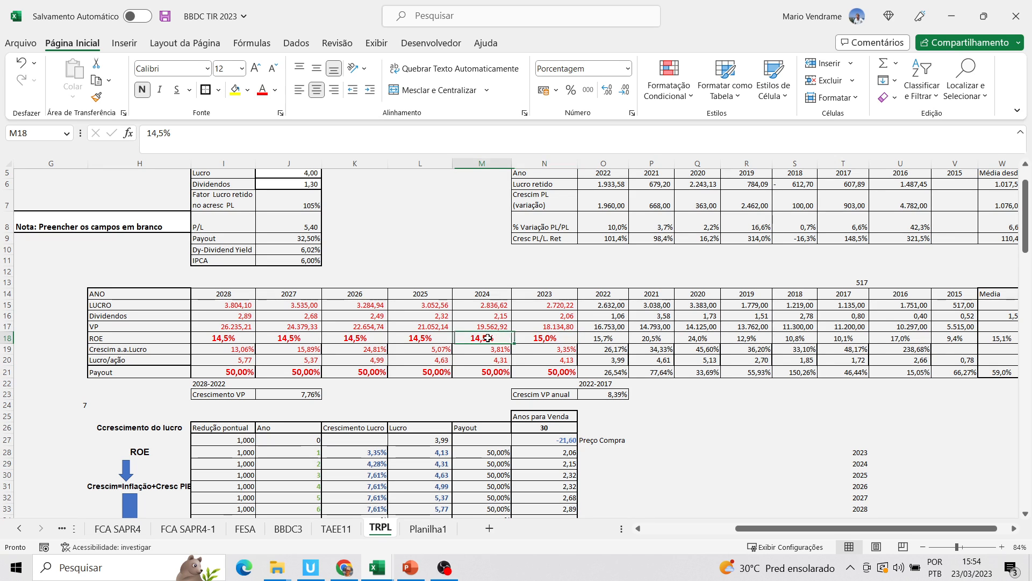
left_click(541, 340)
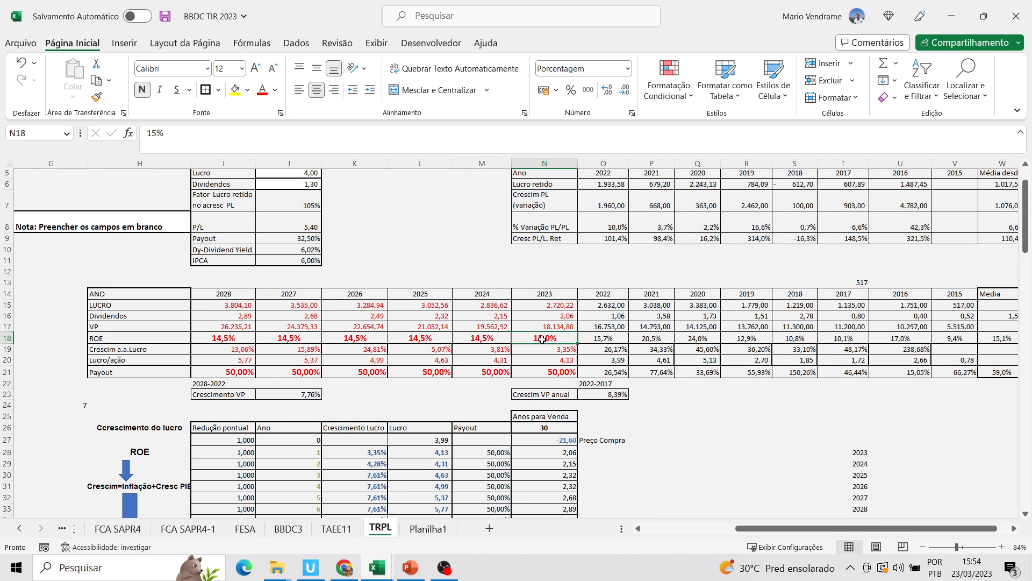
left_click(491, 340)
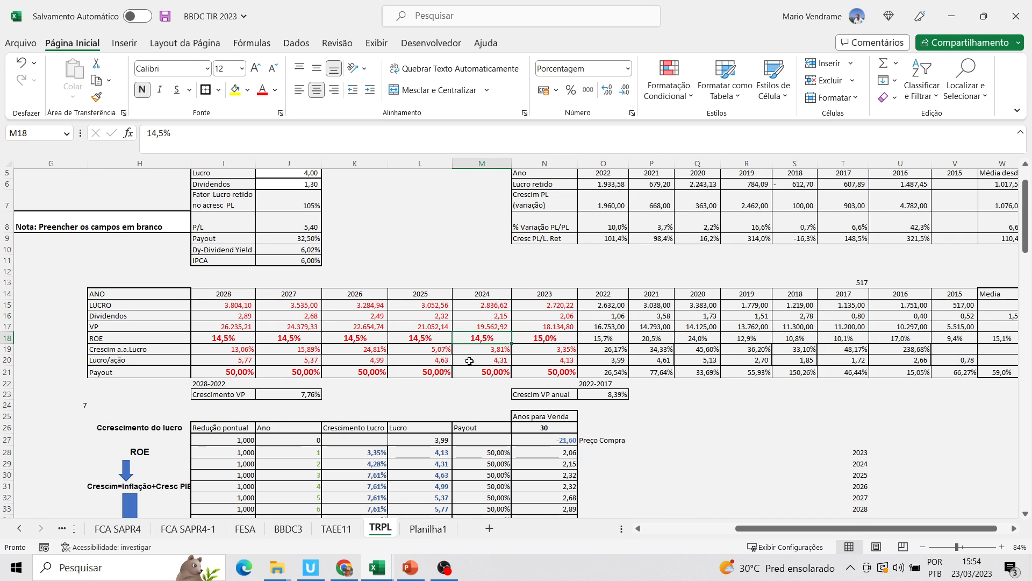
left_click(317, 394)
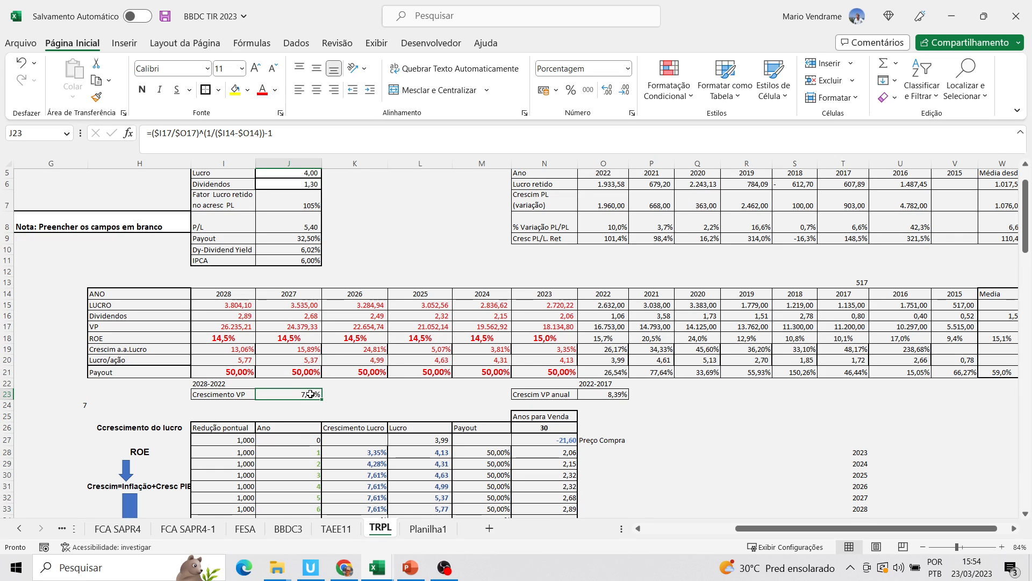
left_click(607, 393)
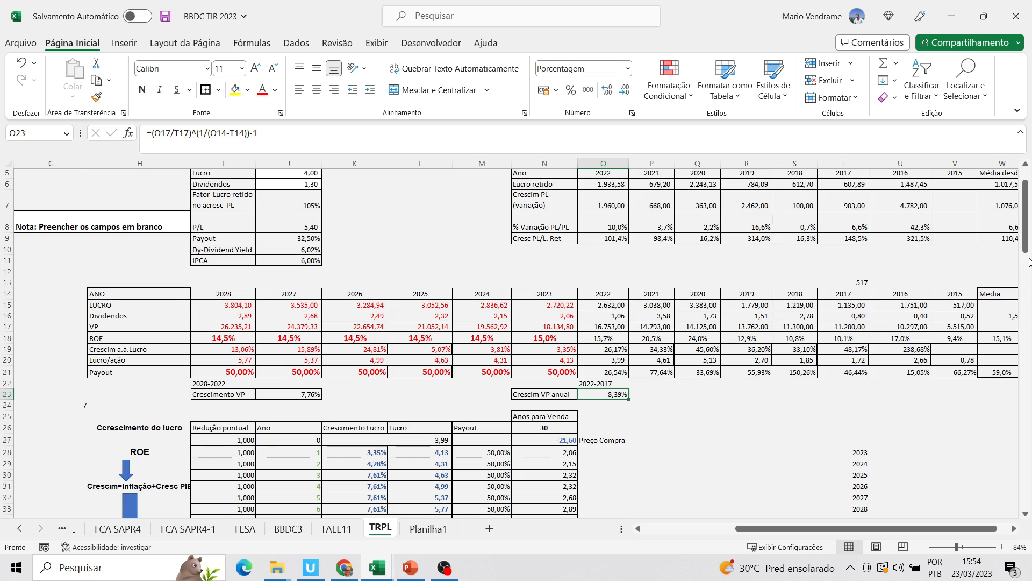
Trace the year 1 and year 6 Lucro cells of the yearly cash-flow table to the projected Lucro/ação row
left_click_drag(1025, 252, 1026, 256)
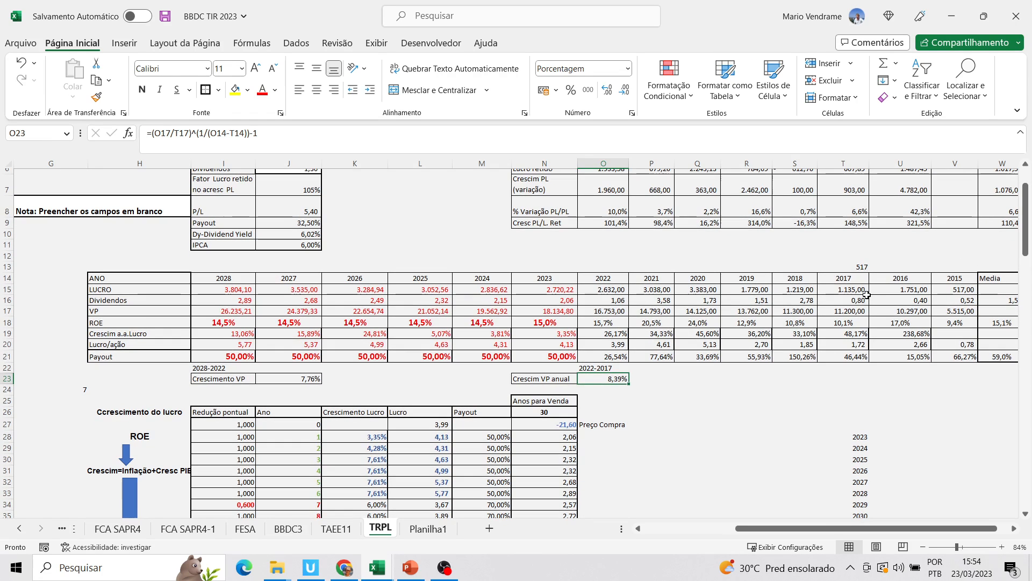
left_click(542, 345)
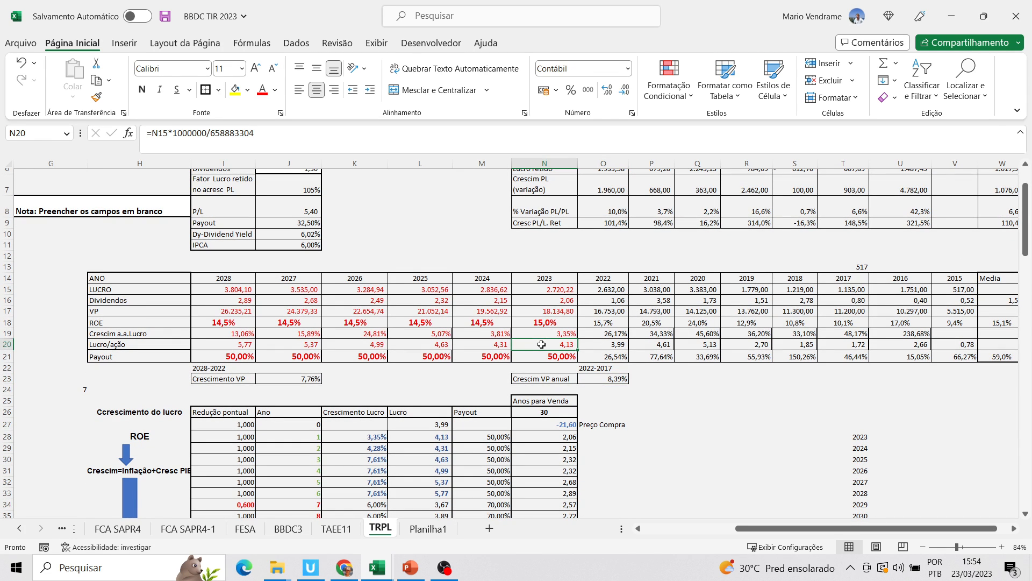
left_click(433, 437)
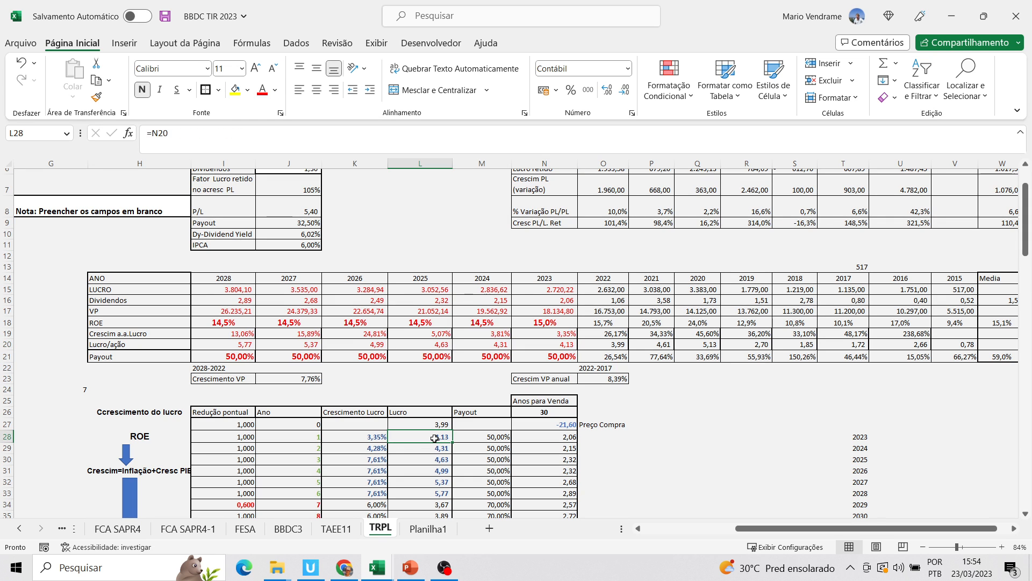
left_click(444, 497)
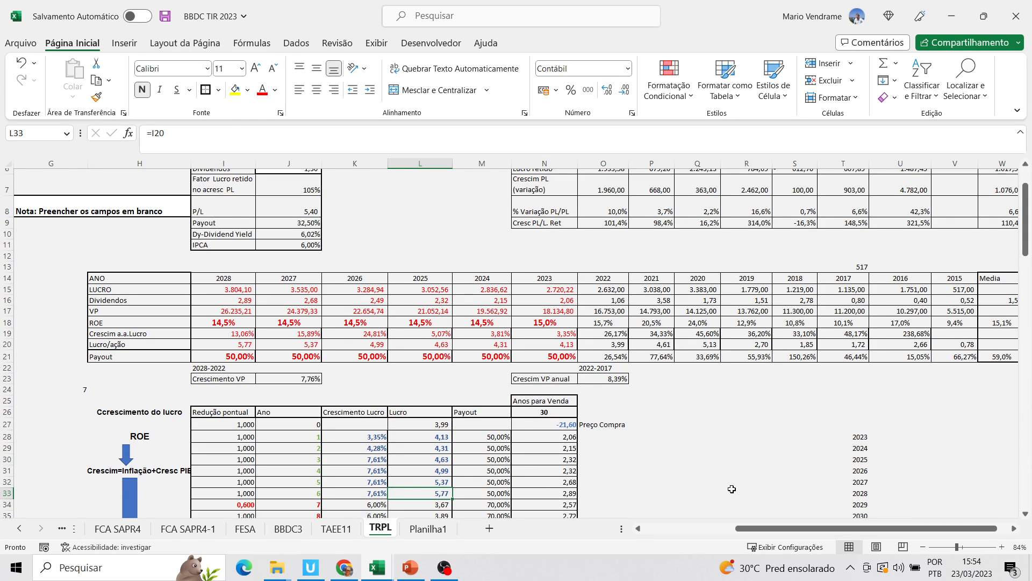
left_click(3, 493)
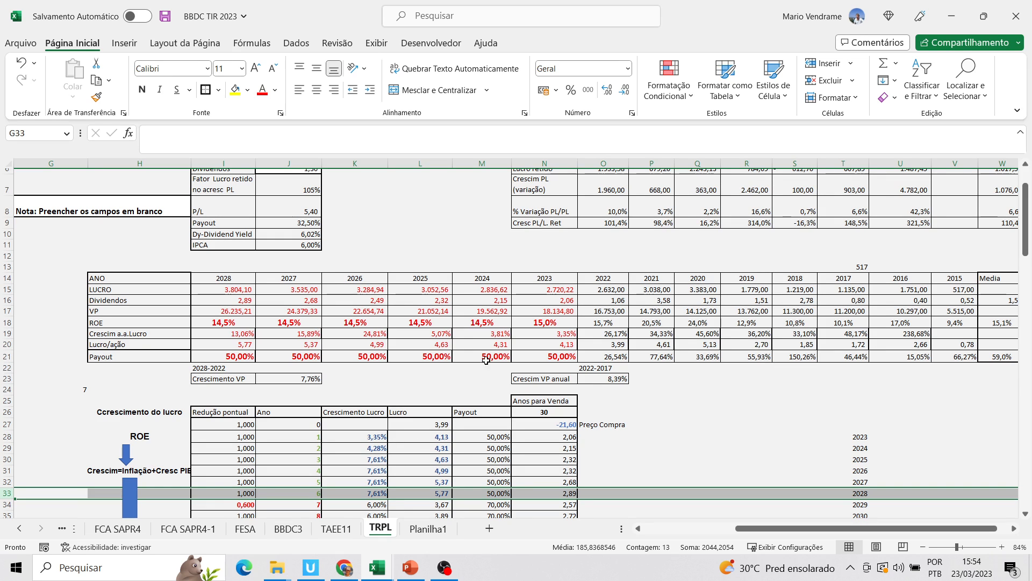
left_click(501, 343)
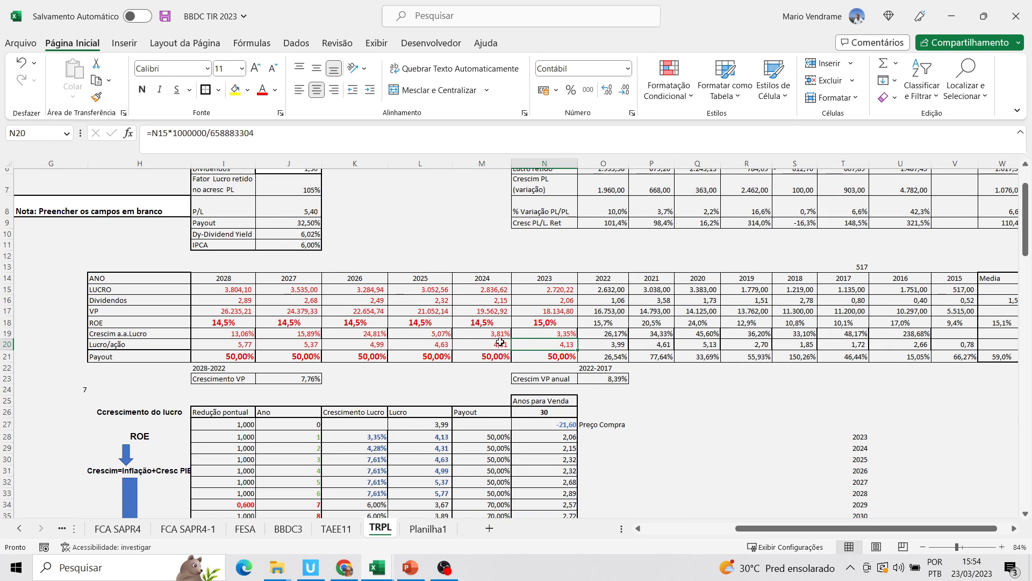
left_click(450, 437)
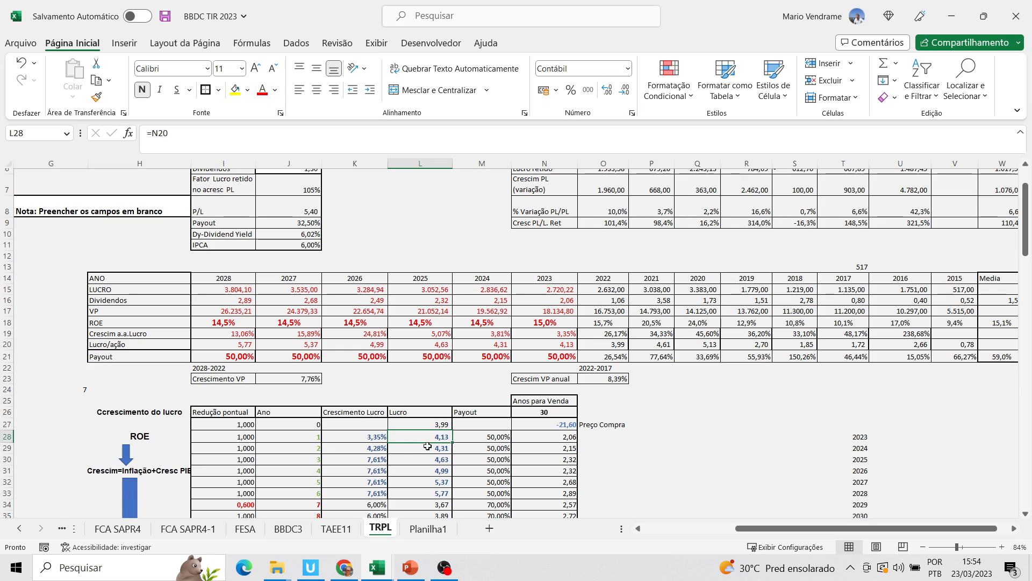
Examine the year 1 Crescimento Lucro formula alongside the 2022 and 2023 ROE and the 2023 VP
left_click(371, 438)
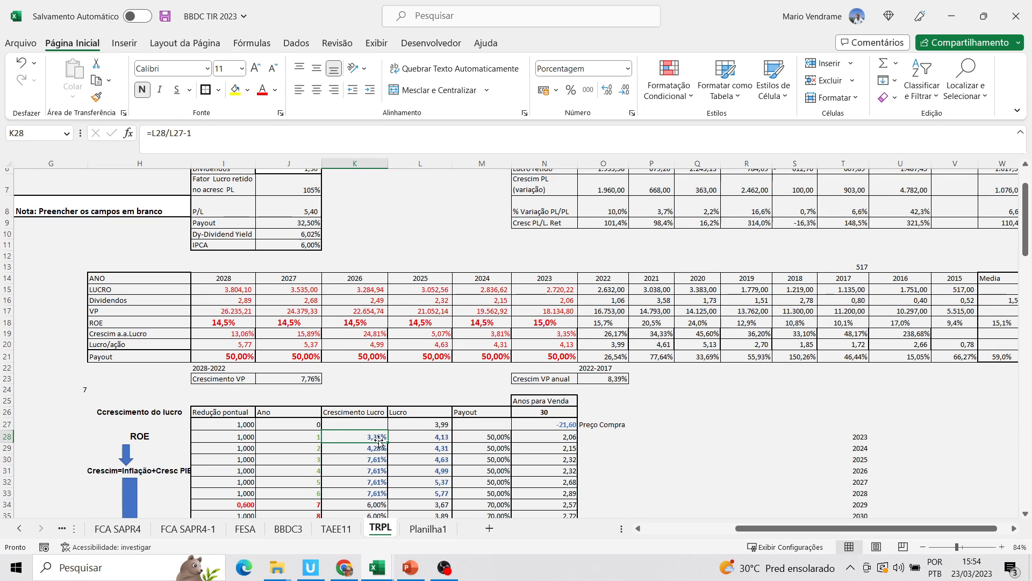
left_click(603, 324)
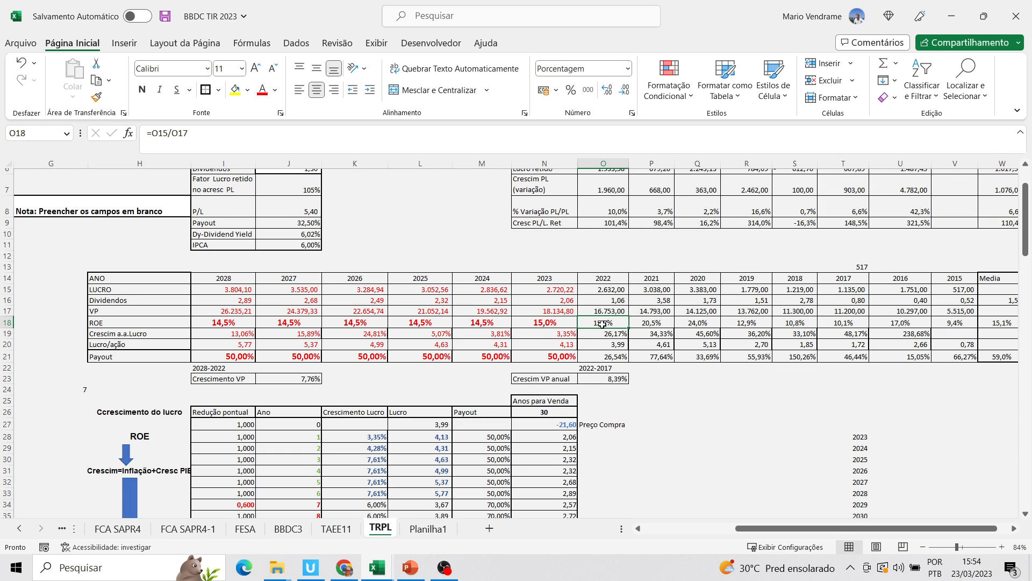
left_click(560, 325)
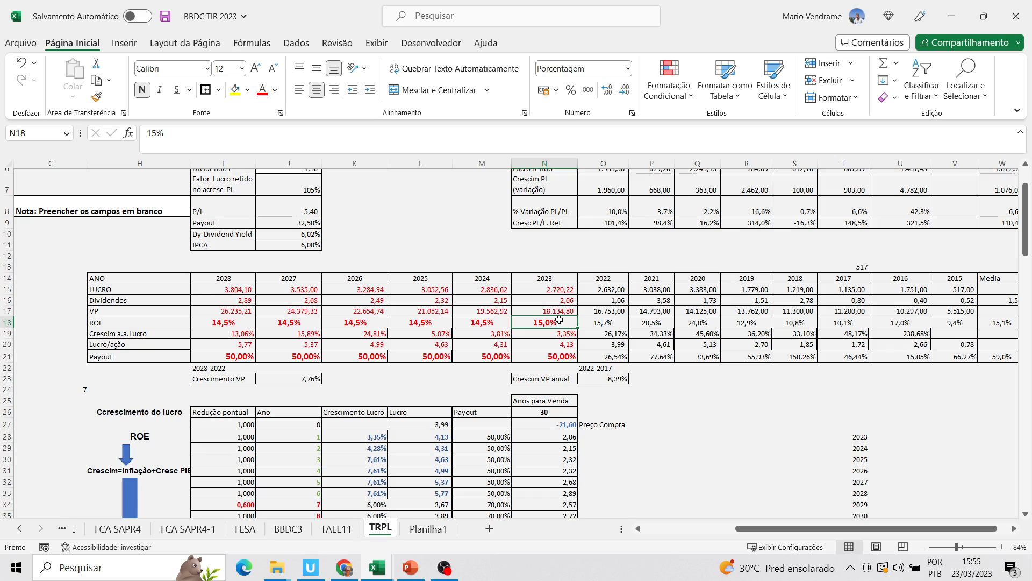
left_click(568, 311)
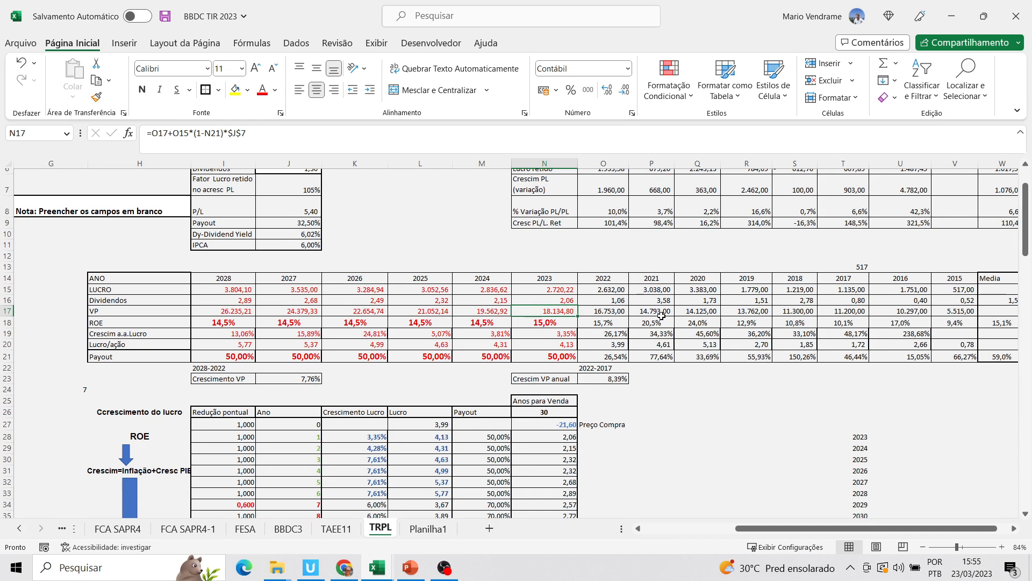
left_click(380, 438)
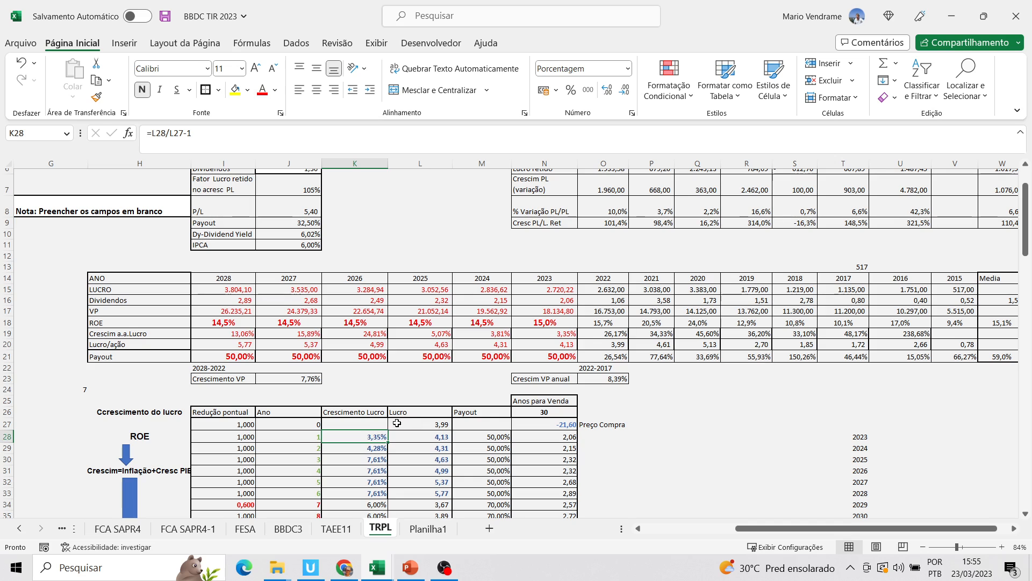
Examine the year 2 Crescimento Lucro formula alongside the 2024 and 2025 ROE and the Crescim a.a.Lucro formulas for 2024 to 2026
left_click(489, 321)
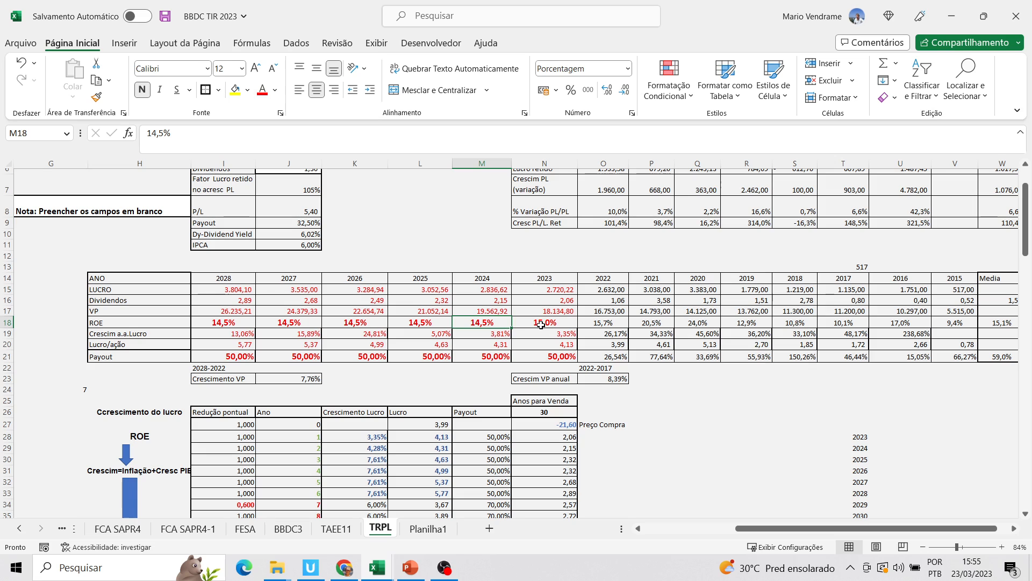
left_click(384, 448)
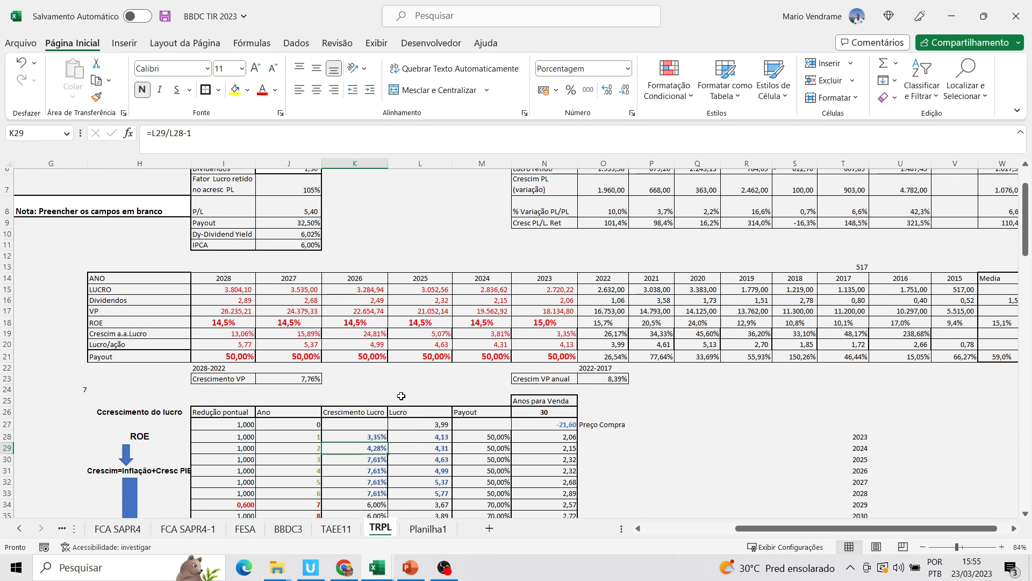
left_click(370, 329)
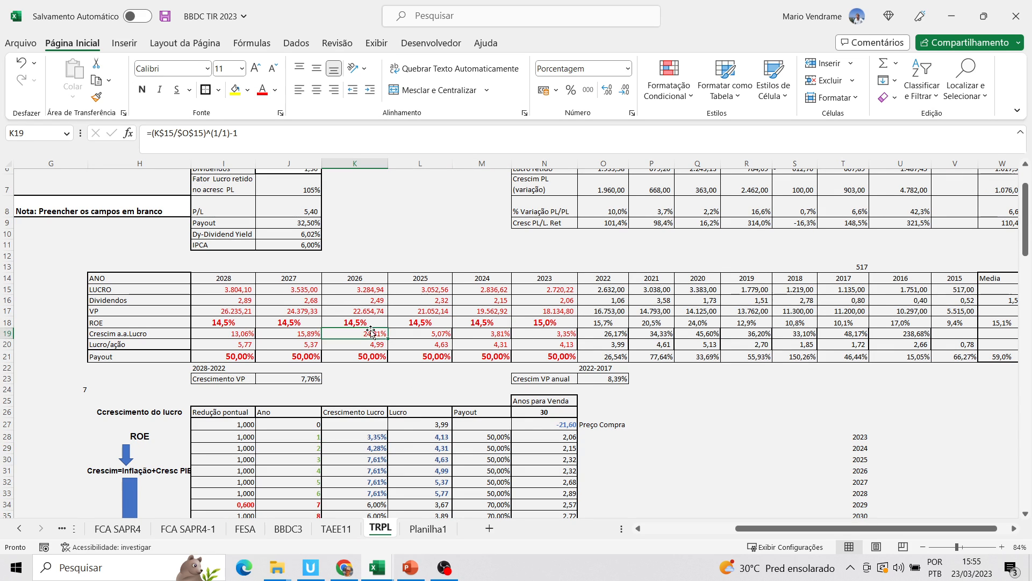
left_click(420, 329)
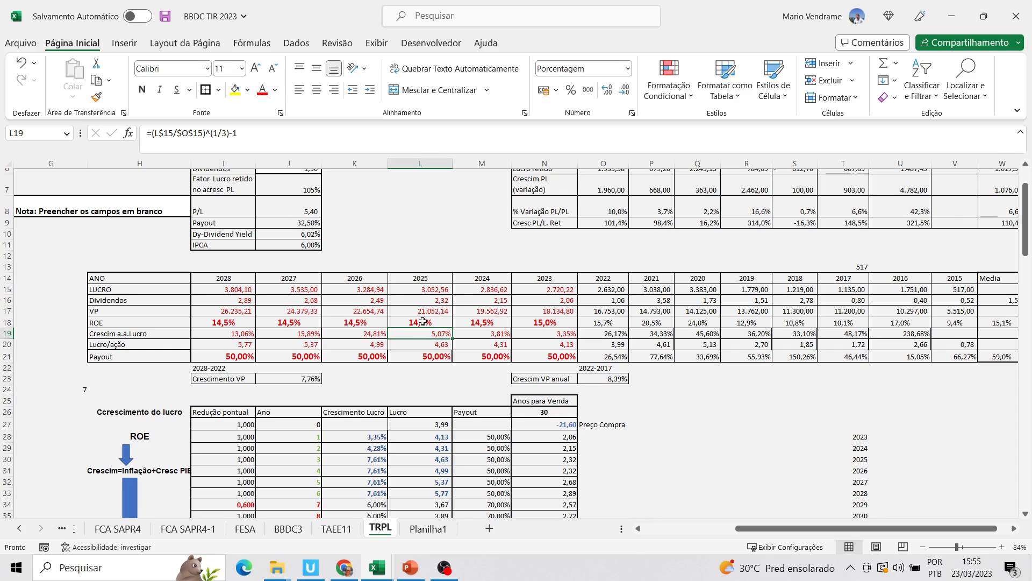
left_click(420, 321)
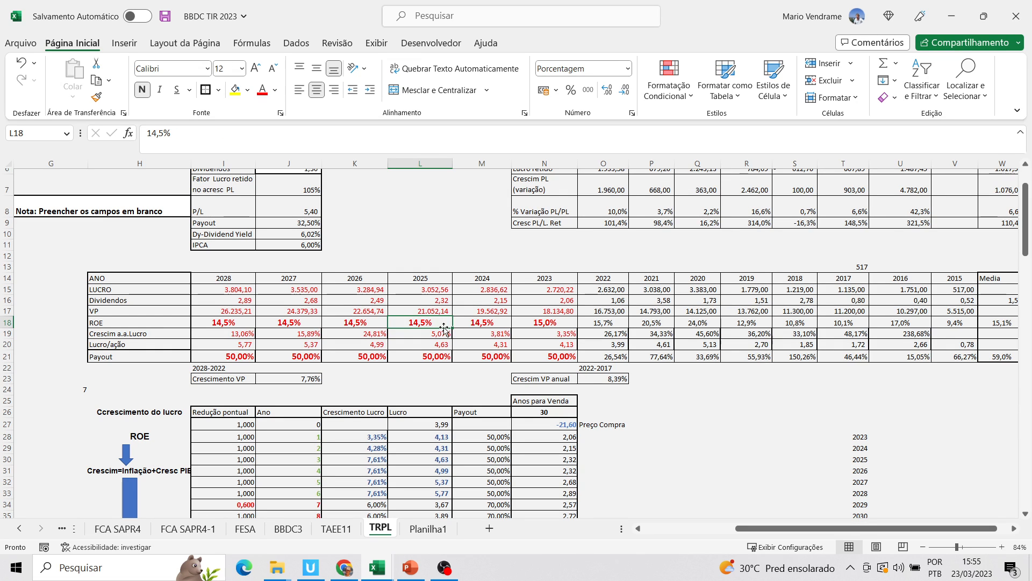
left_click(481, 329)
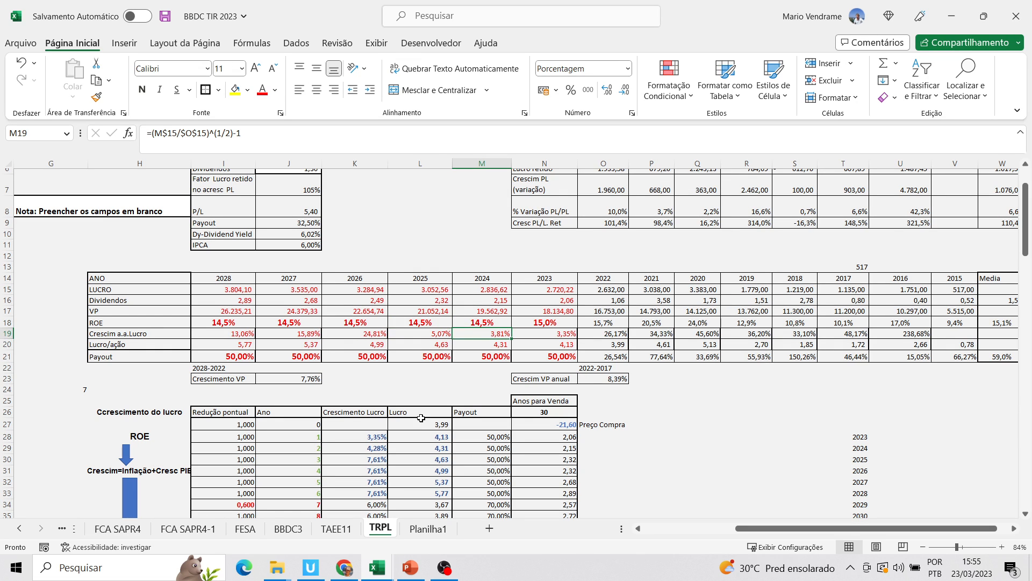
Inspect the Crescimento Lucro formulas for years 3 to 6 in the yearly cash-flow table
left_click(379, 460)
key("Down")
key("Down")
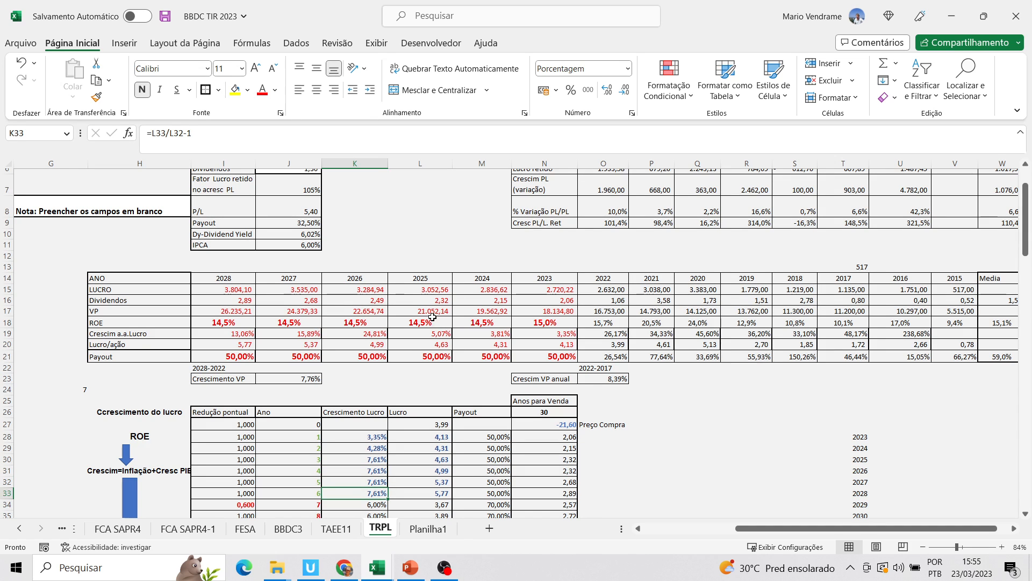
Check the projected 2025 ROE against the year 3 Crescimento Lucro formula in the yearly cash-flow table
left_click(432, 320)
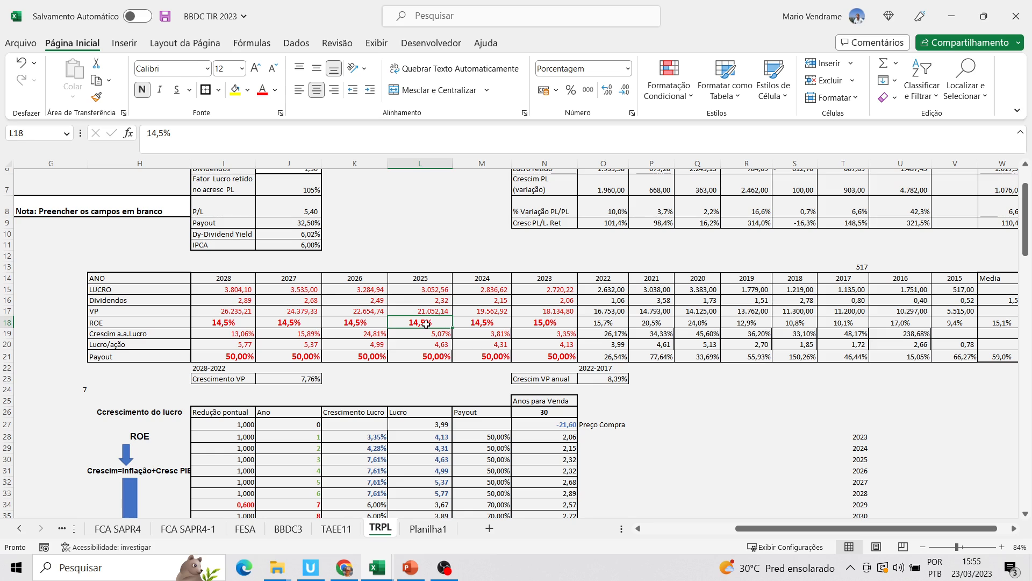
left_click(379, 460)
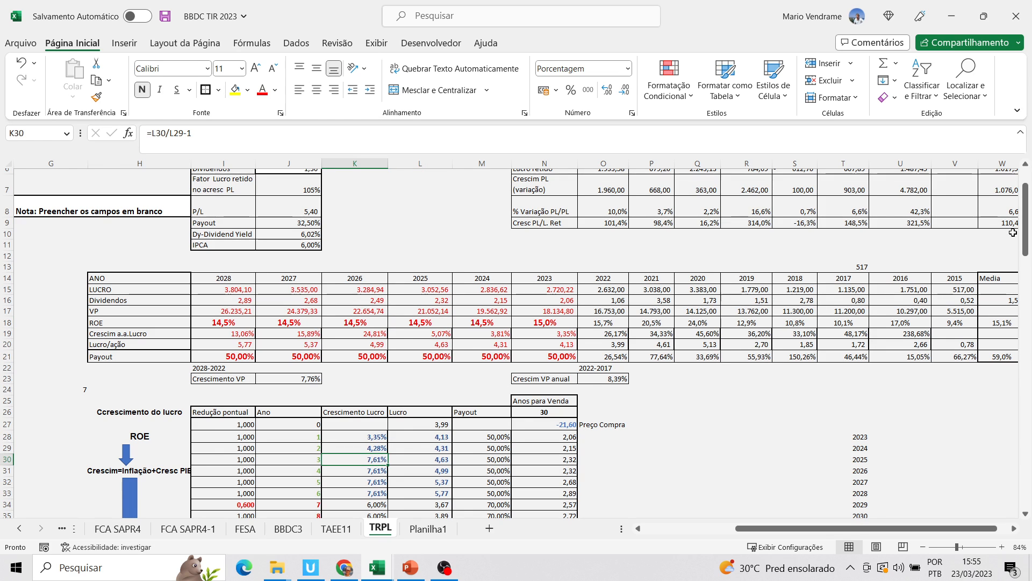
left_click_drag(1028, 241, 1028, 254)
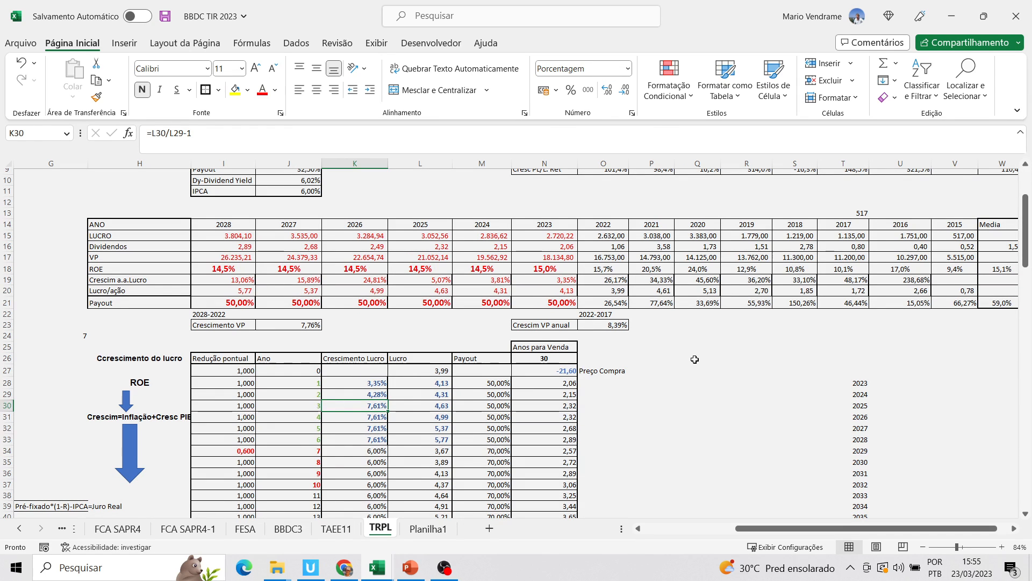
left_click_drag(1029, 257, 1026, 258)
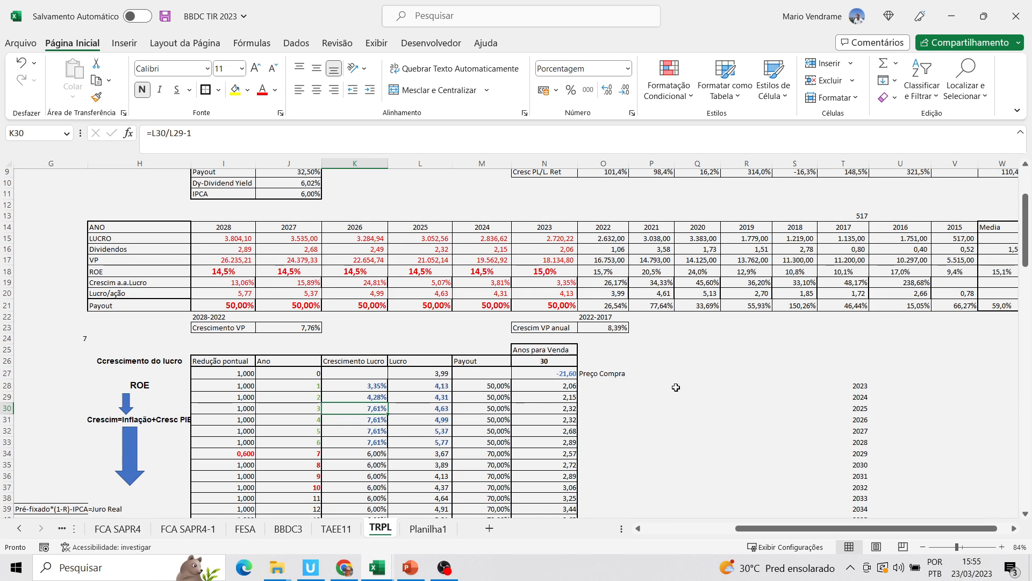
Examine the Lucro and Crescimento Lucro cells from the early projected years down to the year 7 growth formula
left_click(439, 399)
left_click(442, 419)
left_click(371, 424)
left_click(374, 442)
left_click(375, 452)
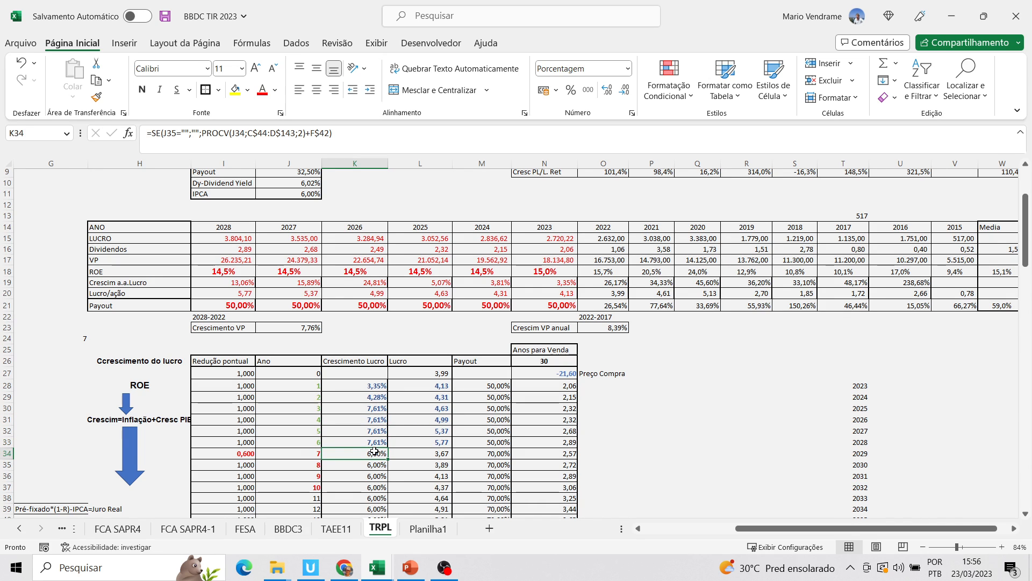
Review the year 7 (2029) Redução pontual factor alongside the 2023 % RBSE formula
left_click(251, 454)
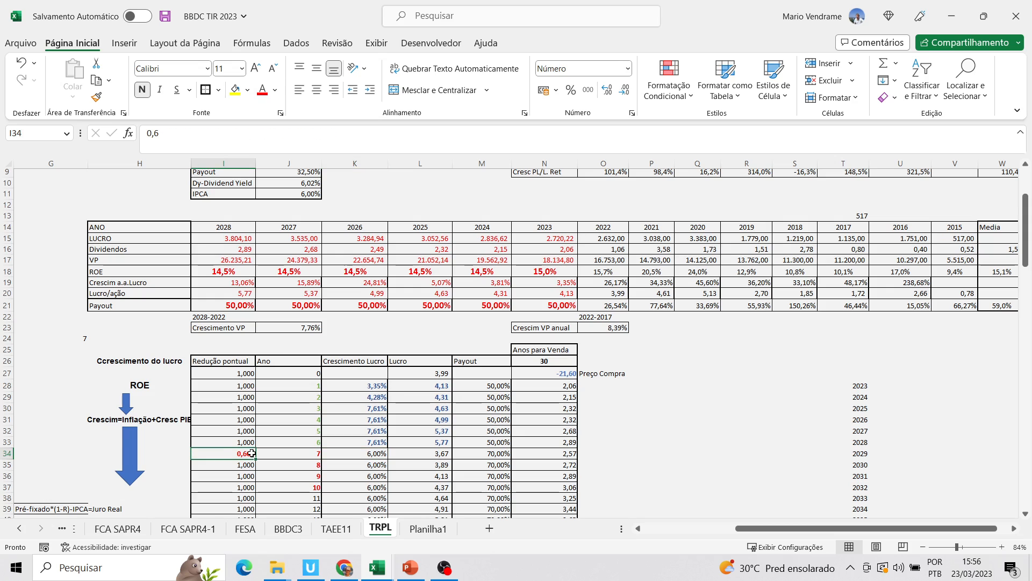
left_click(8, 454)
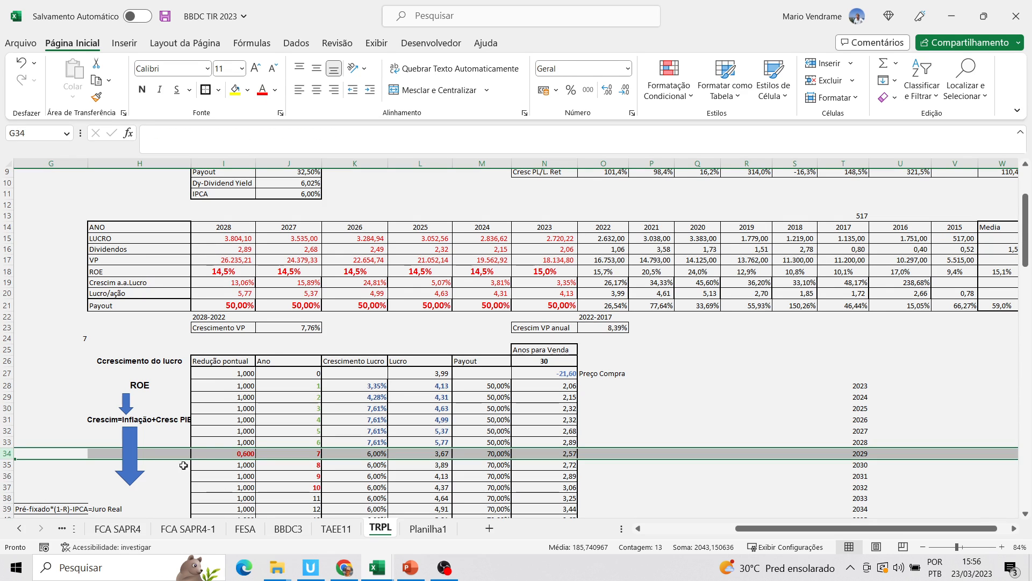
left_click(236, 454)
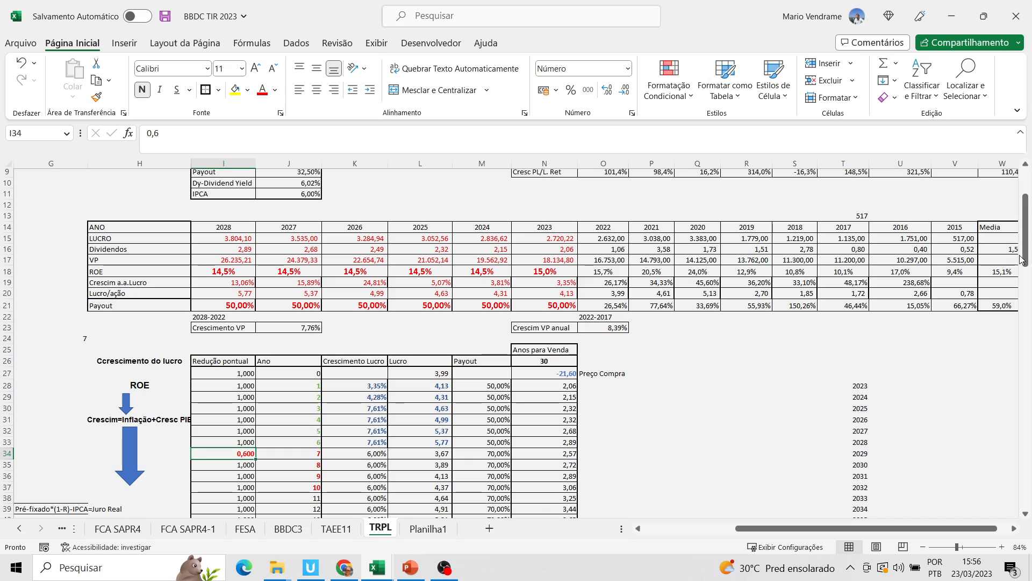
left_click_drag(1024, 260, 1024, 226)
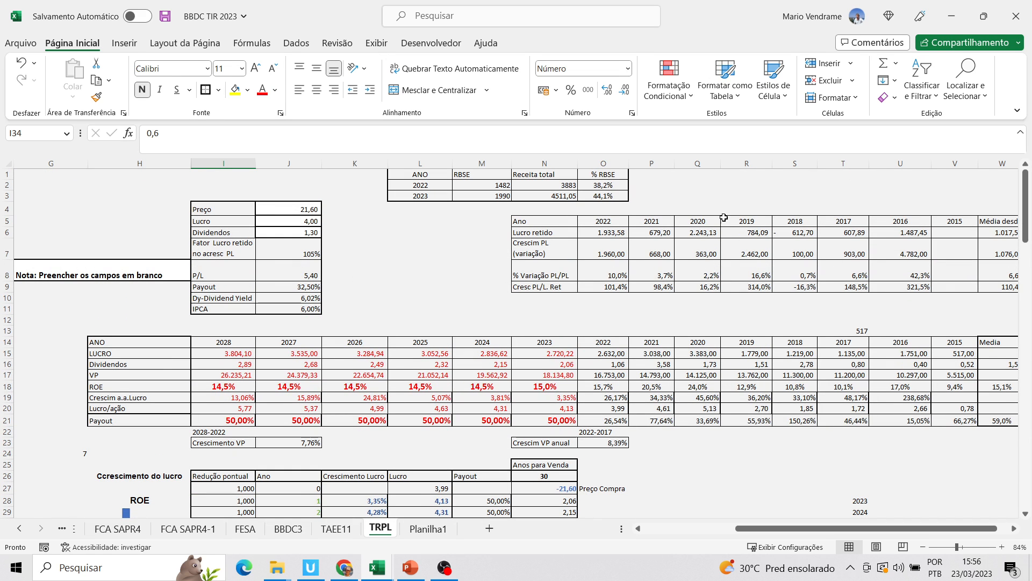
left_click(613, 196)
left_click_drag(1024, 234, 1026, 256)
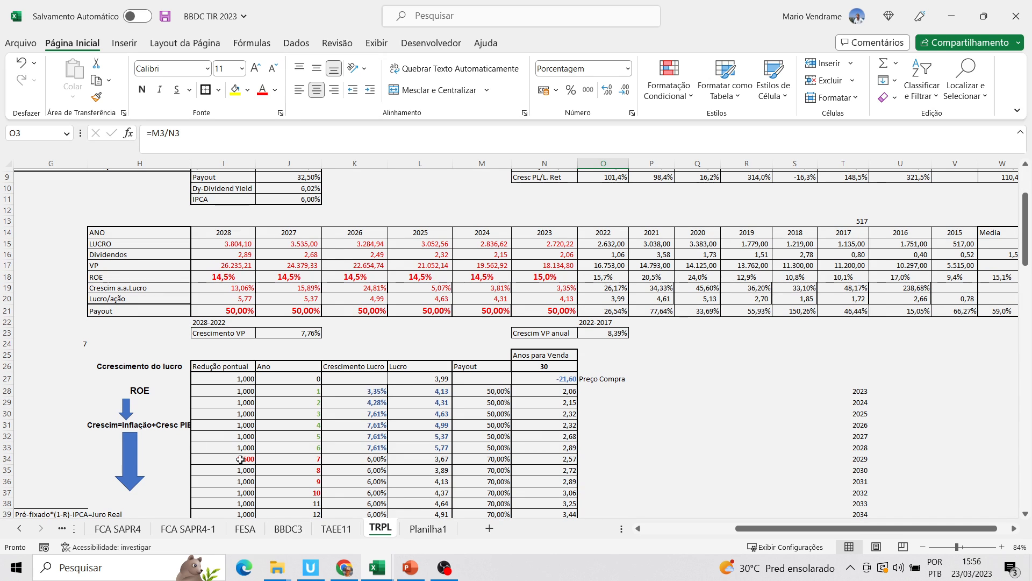
Examine how the year 7 Lucro formula combines the year 6 Lucro, the growth rate and the Redução pontual factor
left_click(245, 460)
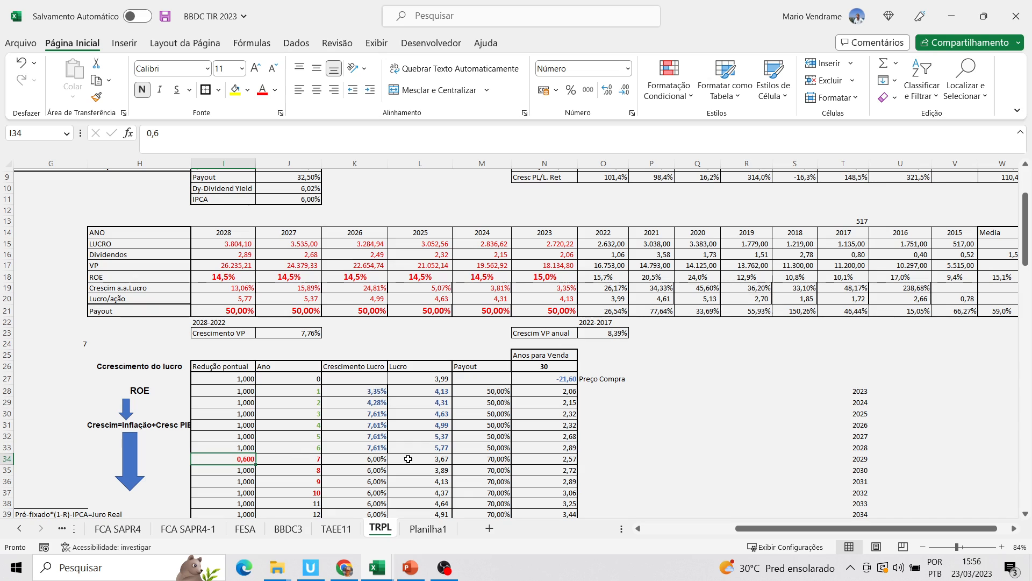
left_click(437, 447)
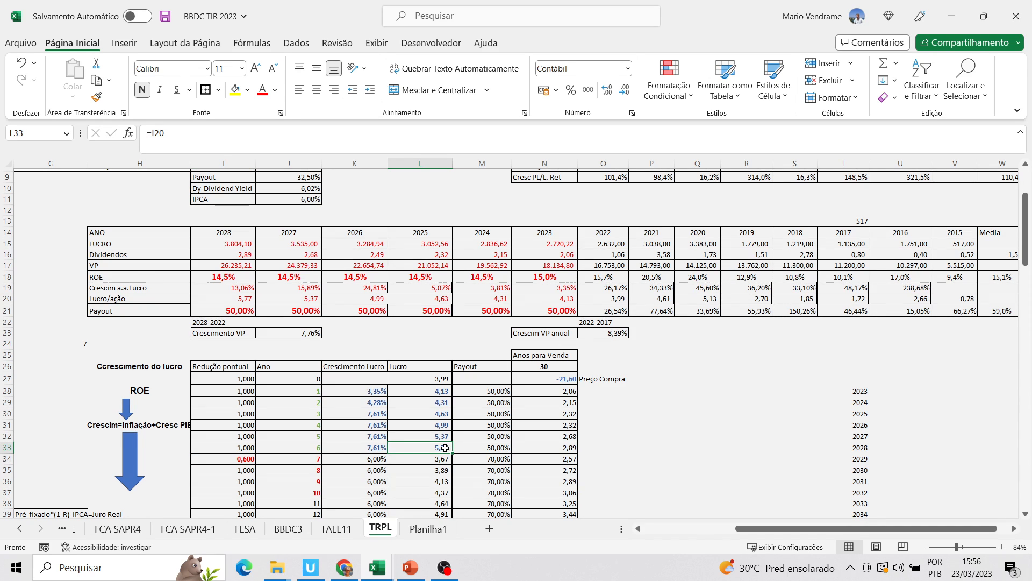
left_click(447, 460)
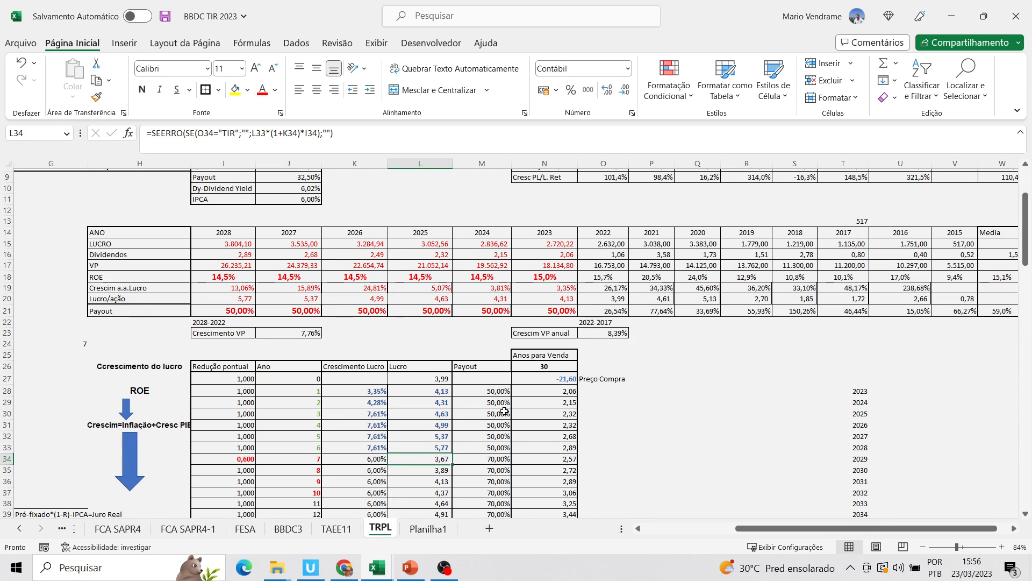
Inspect the Payout formulas for the first projected years of the yearly cash-flow table
left_click(508, 391)
left_click(501, 412)
left_click(498, 439)
left_click(501, 402)
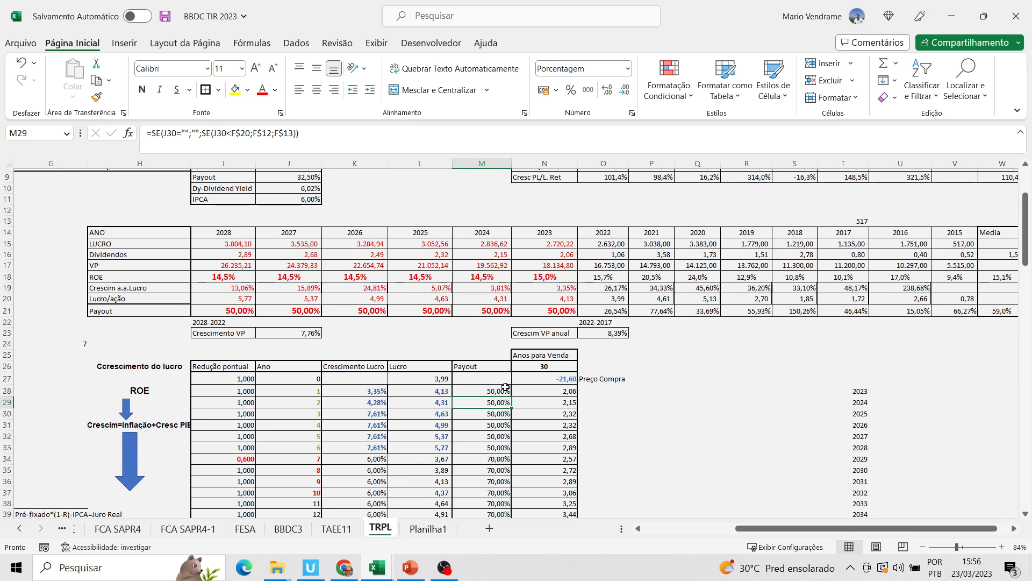
left_click(505, 391)
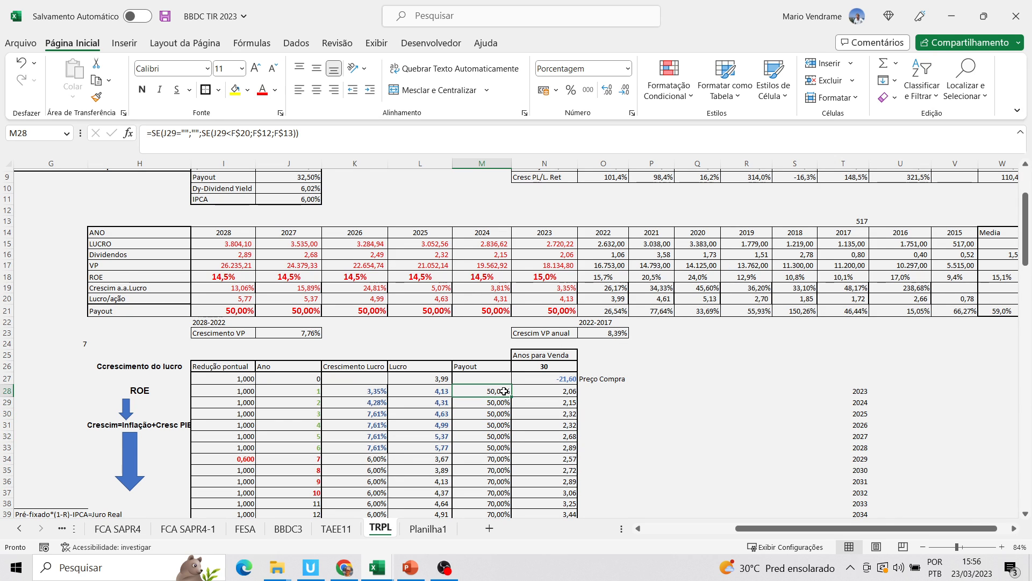
Inspect the year 0 Preço Compra formula in the yearly cash-flow table
left_click(548, 382)
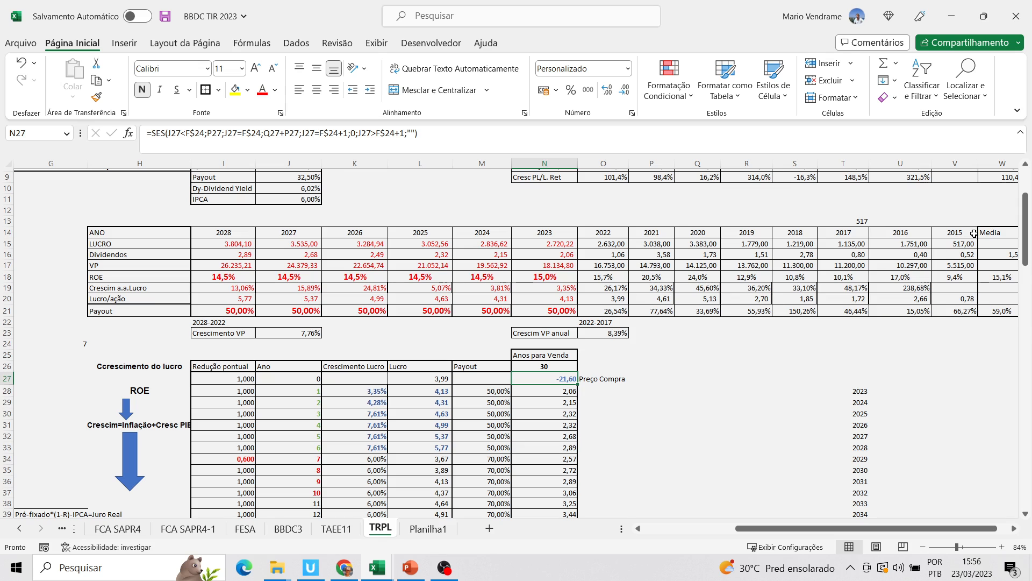
mouse_move(1026, 245)
left_mouse_down()
mouse_move(1021, 312)
mouse_move(1023, 254)
left_mouse_up()
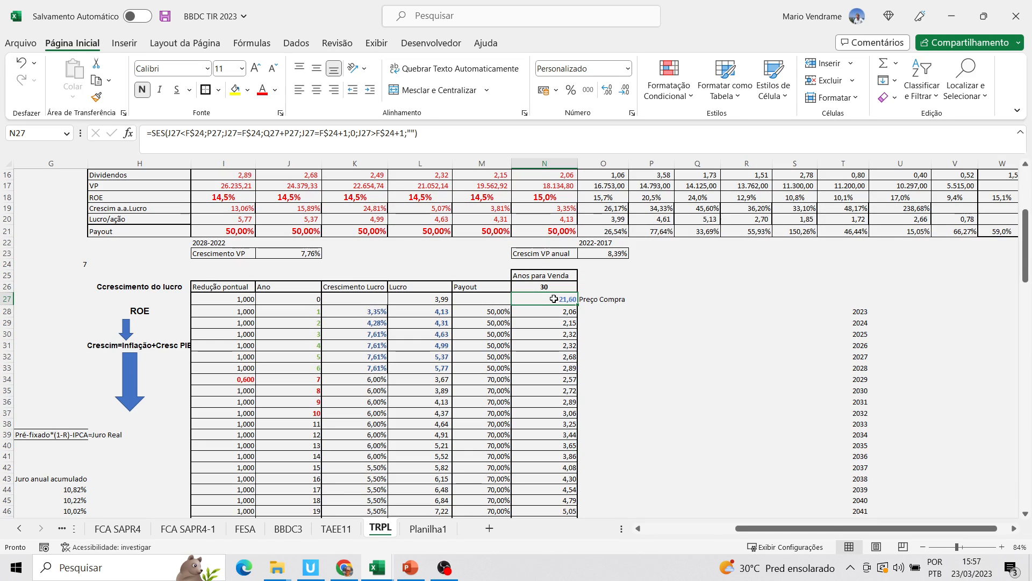
left_click_drag(570, 299, 602, 299)
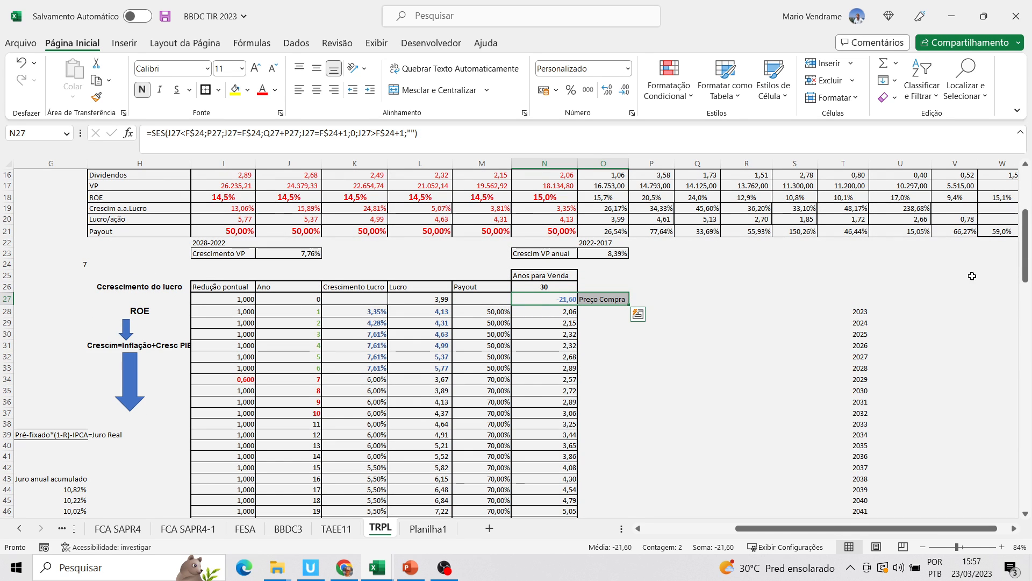
Set the TRPL Preço input to 21,5
left_click_drag(1031, 266, 1031, 204)
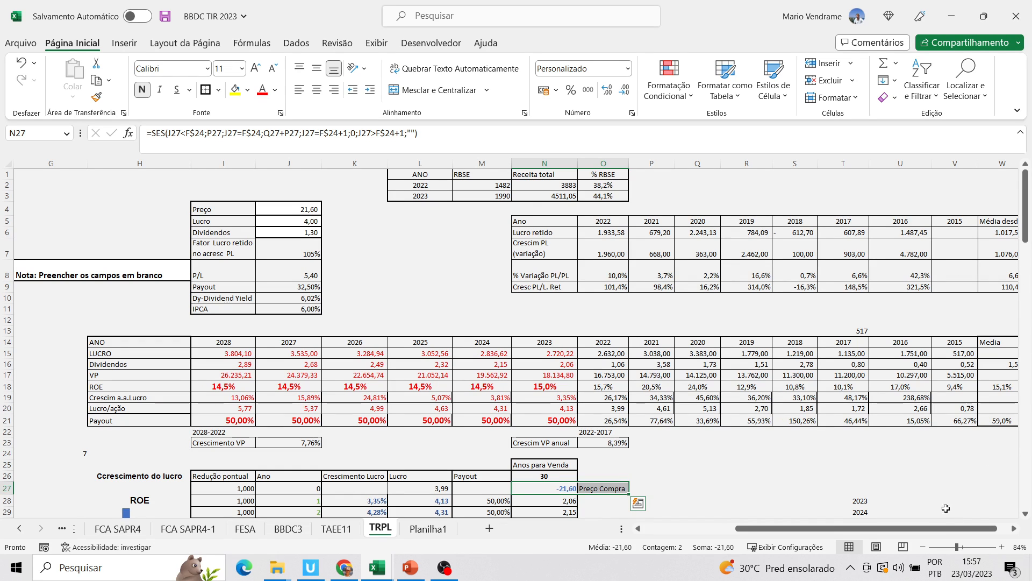
left_click_drag(954, 532, 967, 531)
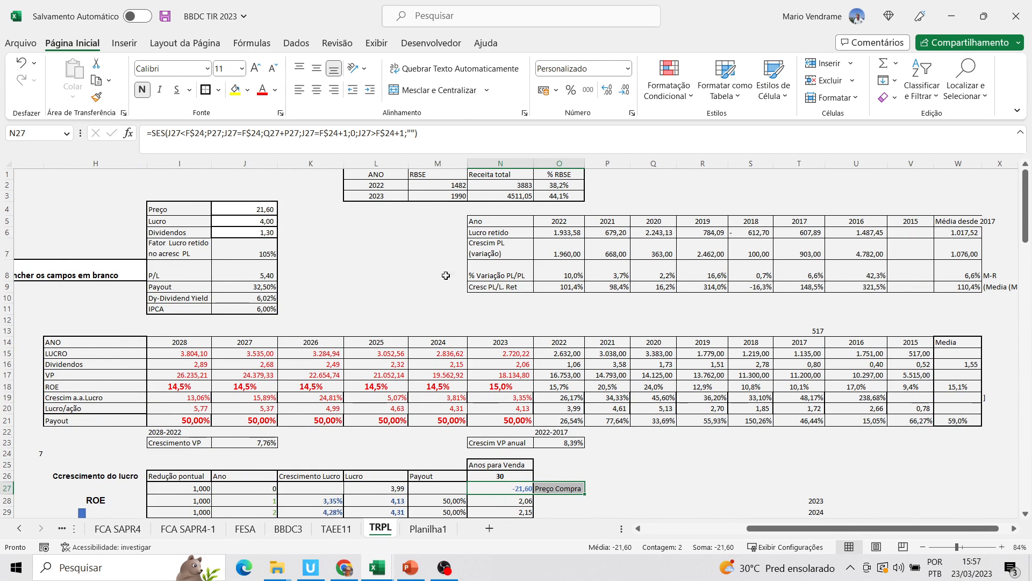
left_click(269, 211)
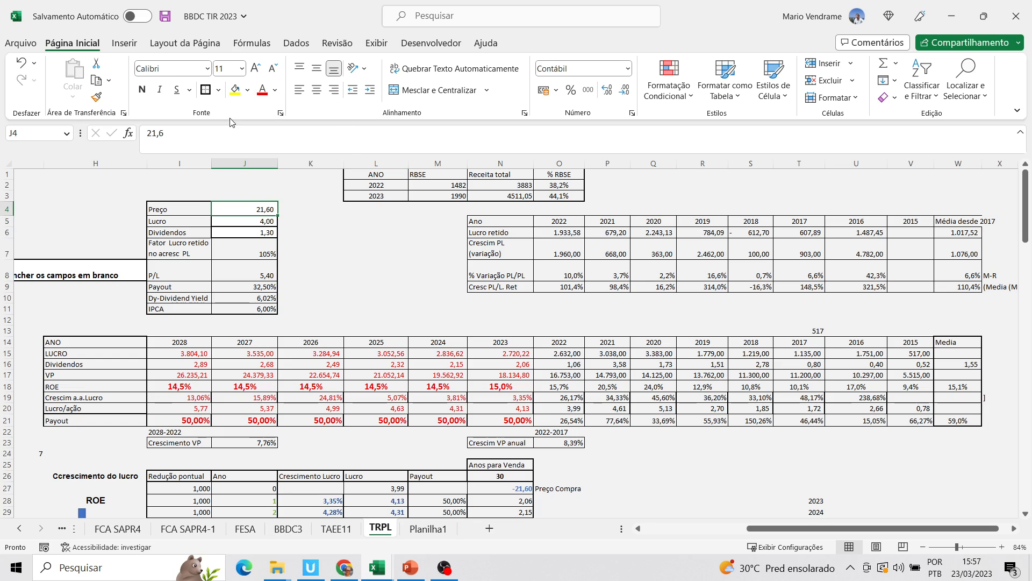
left_click(202, 132)
key("BackSpace")
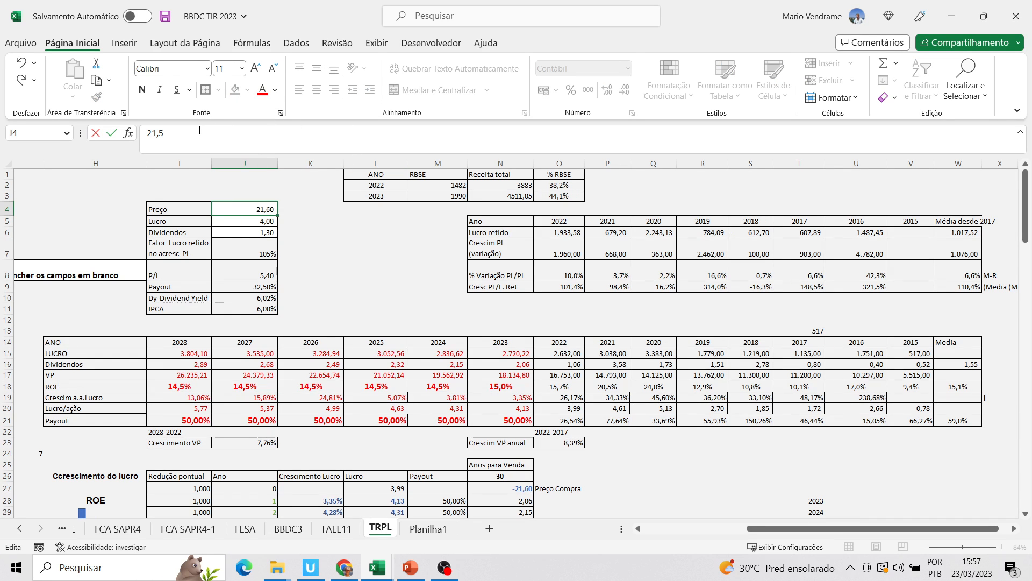
key("Return")
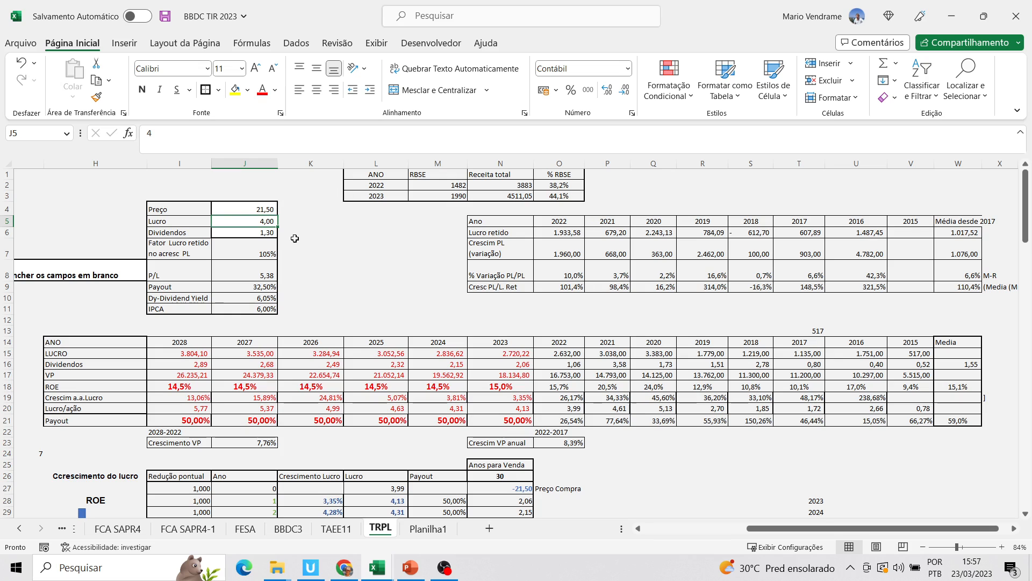
Check the year 0 Preço Compra and relate the year 1 cash flow to the Lucro and Payout columns
left_click_drag(1026, 221, 1027, 244)
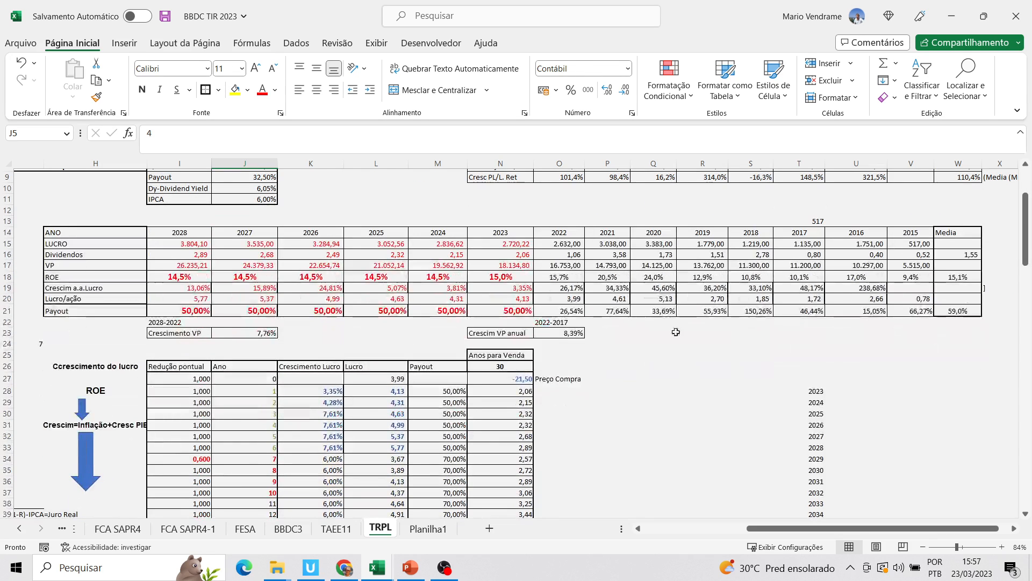
left_click(514, 379)
left_click(524, 395)
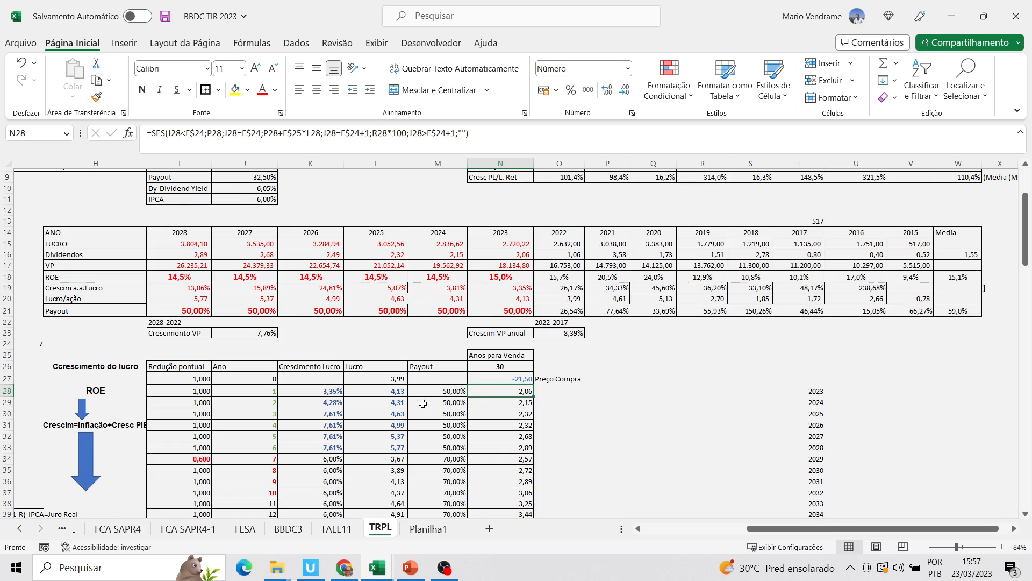
left_click(407, 402)
left_click(411, 389)
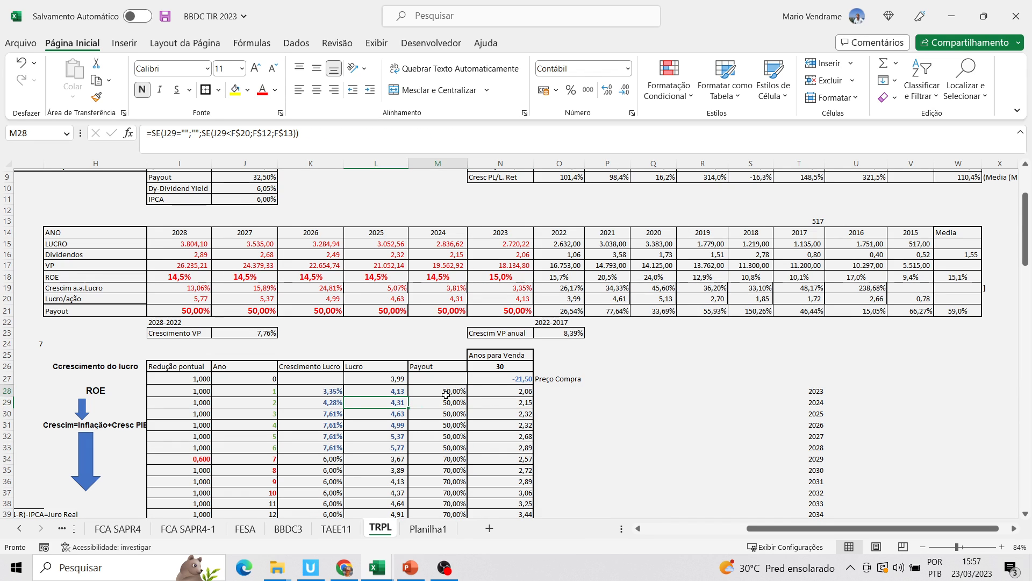
left_click(501, 391)
Go through the yearly cash-flow formulas from year 1 to year 9, then compare the year 6 and year 7 cells
left_click_drag(506, 396, 505, 396)
left_click(520, 404)
key("Down")
key("Down")
key("Down")
key("Down")
key("Down")
key("Down")
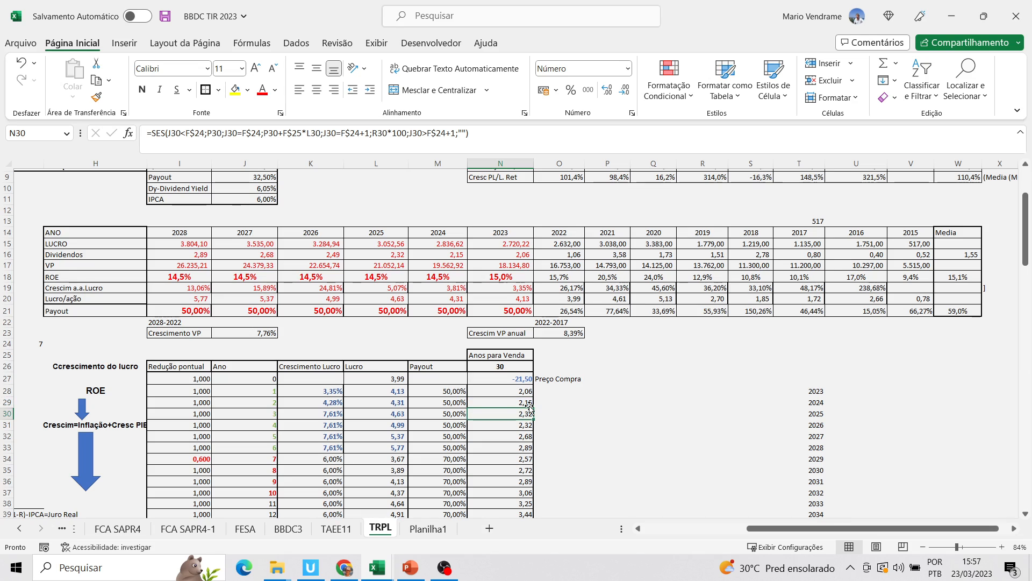
key("Down")
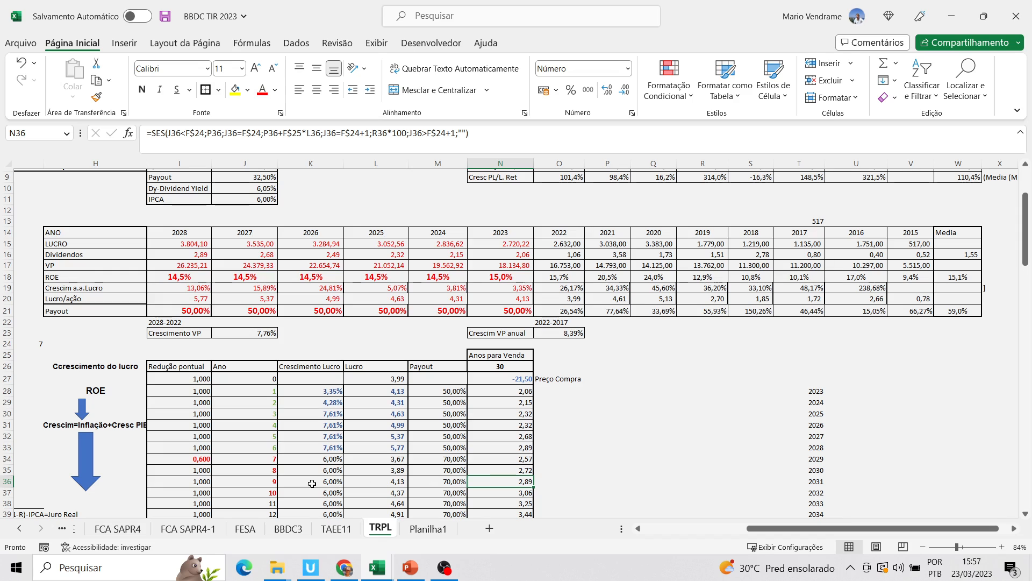
left_click(529, 448)
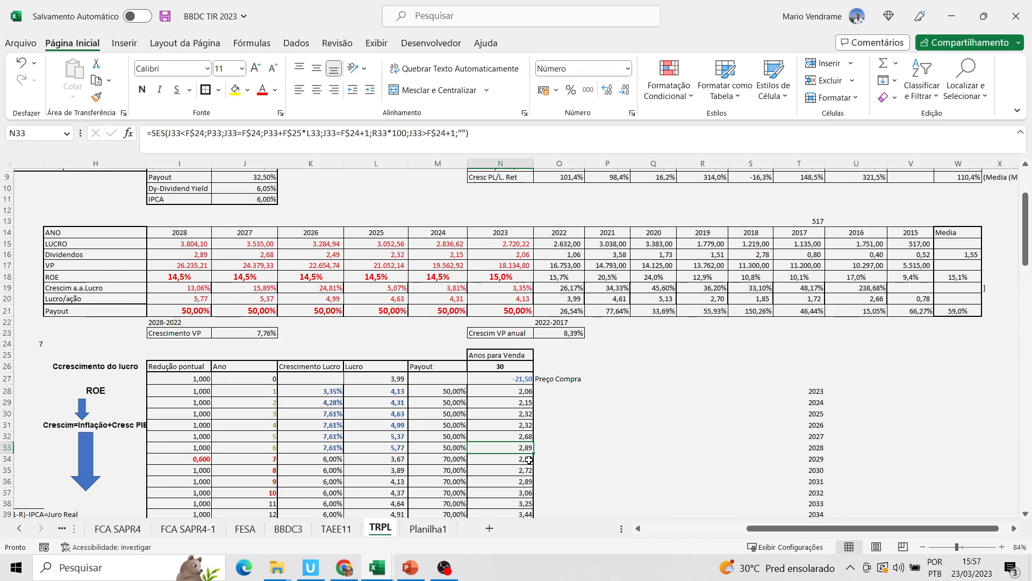
left_click(527, 461)
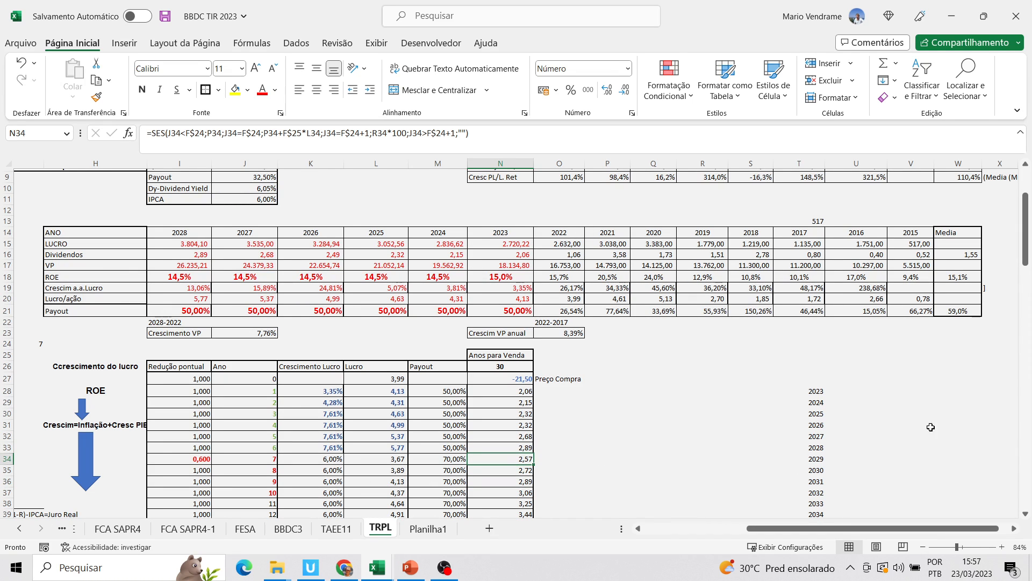
Examine the year 30 Preço Venda formula and the TIR below it, alongside the TIR mínimo exigido block
left_click_drag(1026, 251, 1029, 319)
left_click_drag(933, 530, 870, 534)
left_click(770, 403)
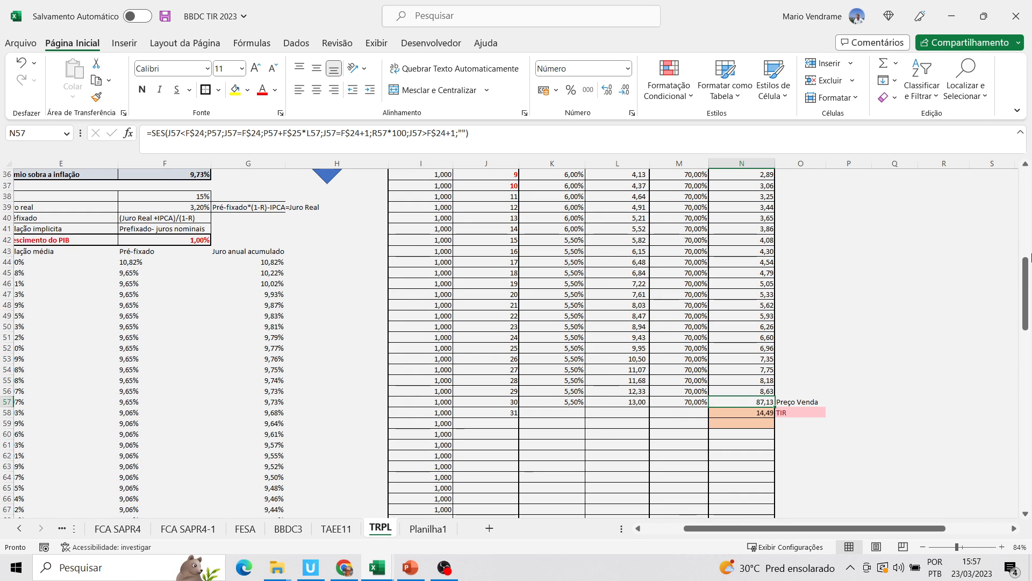
left_click(1002, 377)
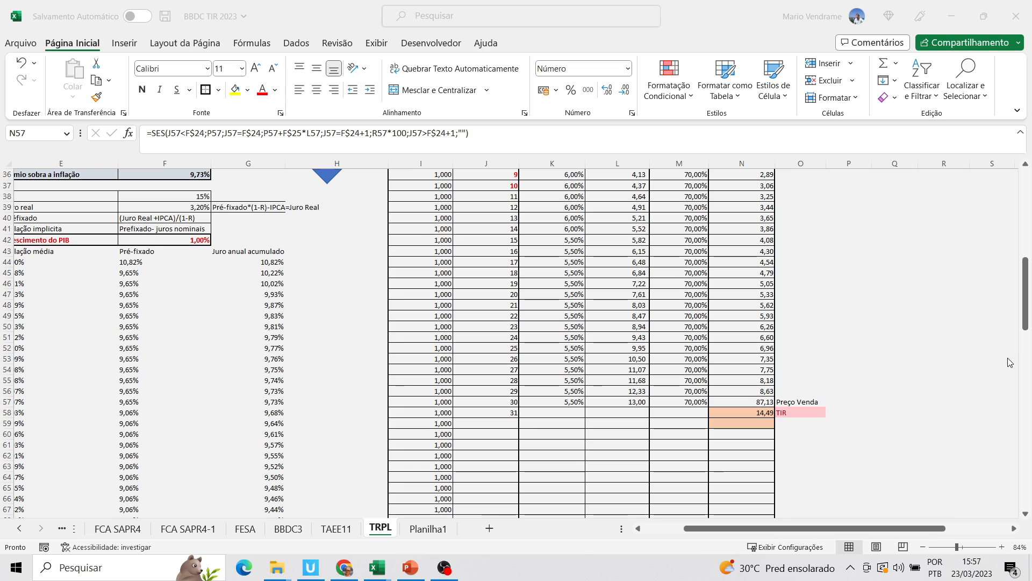
left_click_drag(1026, 311, 997, 298)
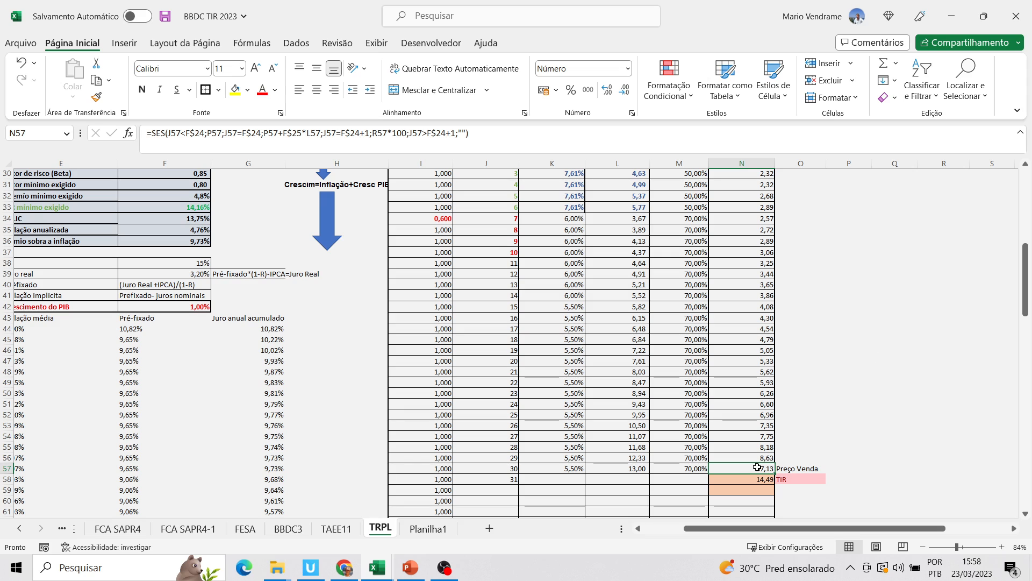
left_click_drag(1025, 299, 1025, 295)
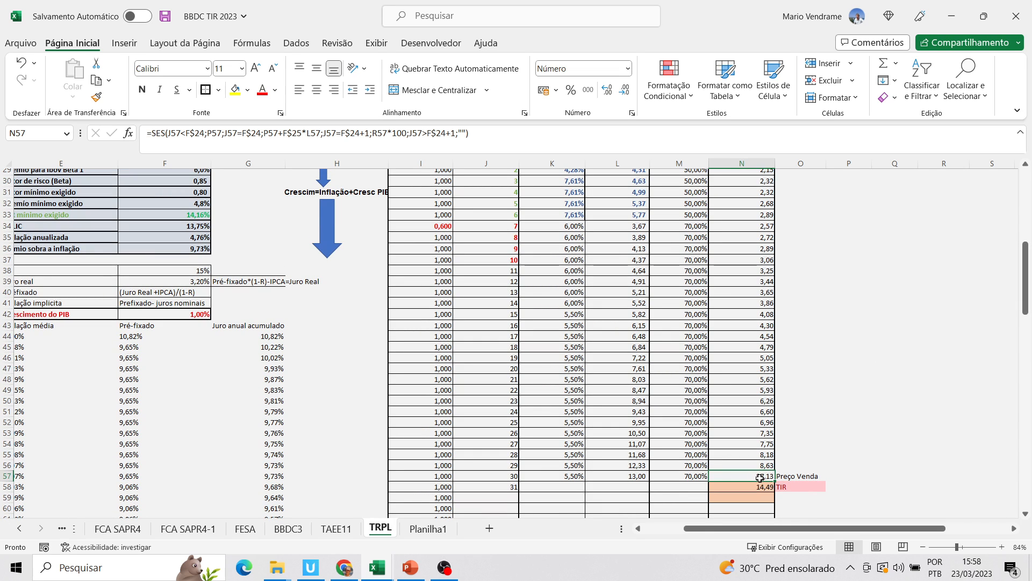
scroll(814, 513, "left", 3)
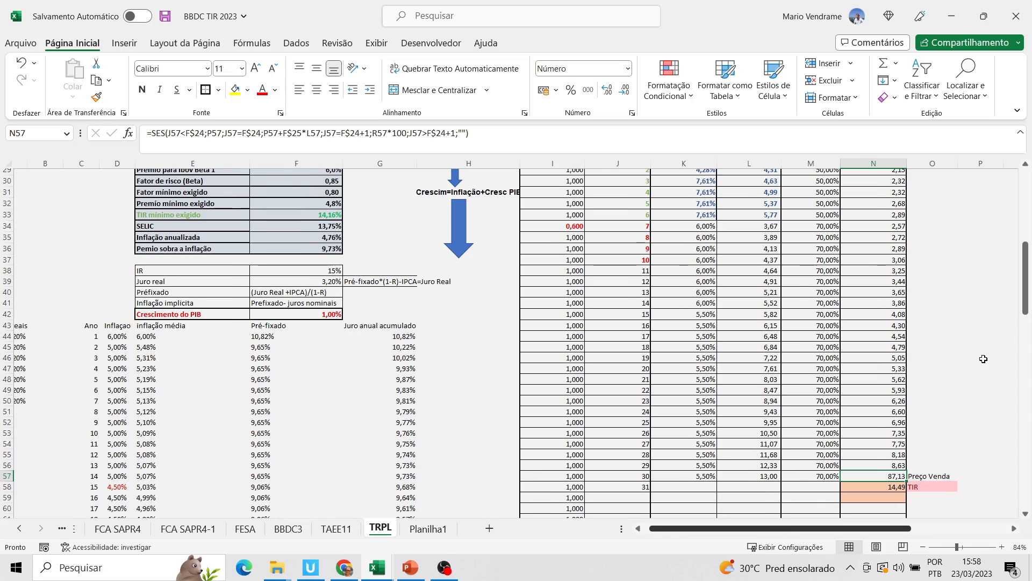
Check the P/L Venda final input and the TIR Calculado formula against the year 30 sale price
left_click_drag(1025, 304, 1021, 275)
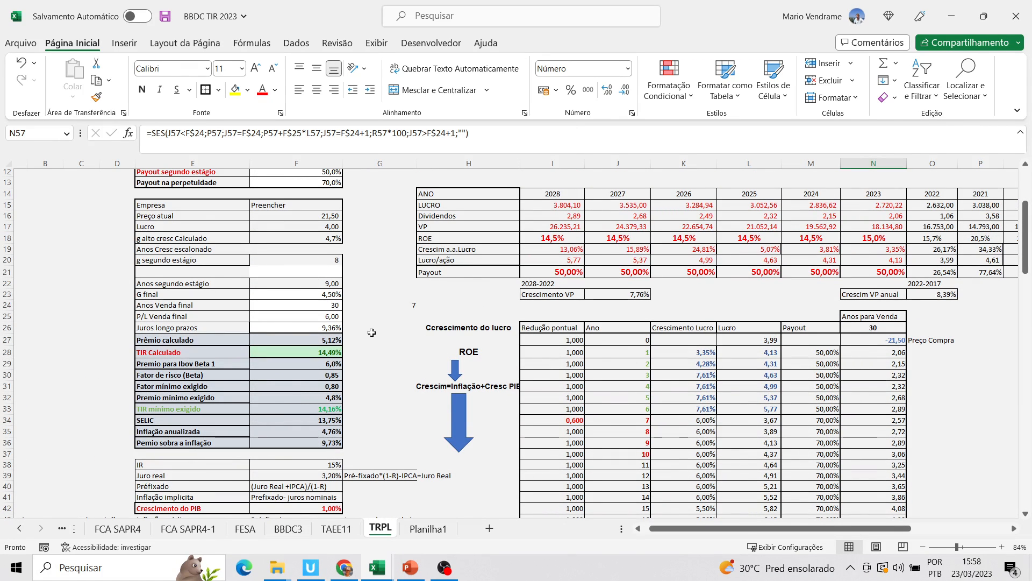
left_click(334, 317)
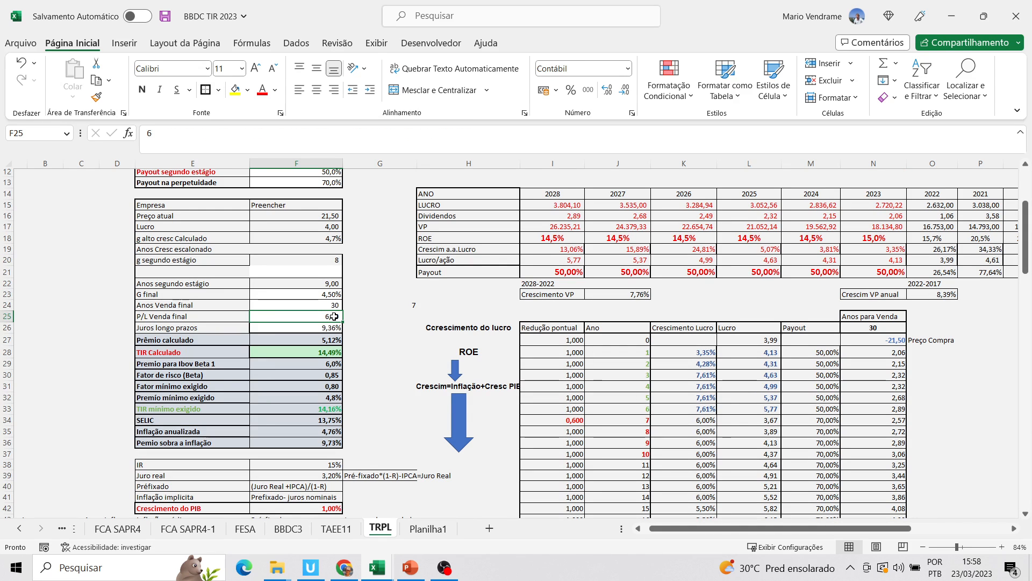
mouse_move(1027, 257)
left_mouse_down()
mouse_move(1027, 231)
mouse_move(1029, 265)
left_mouse_up()
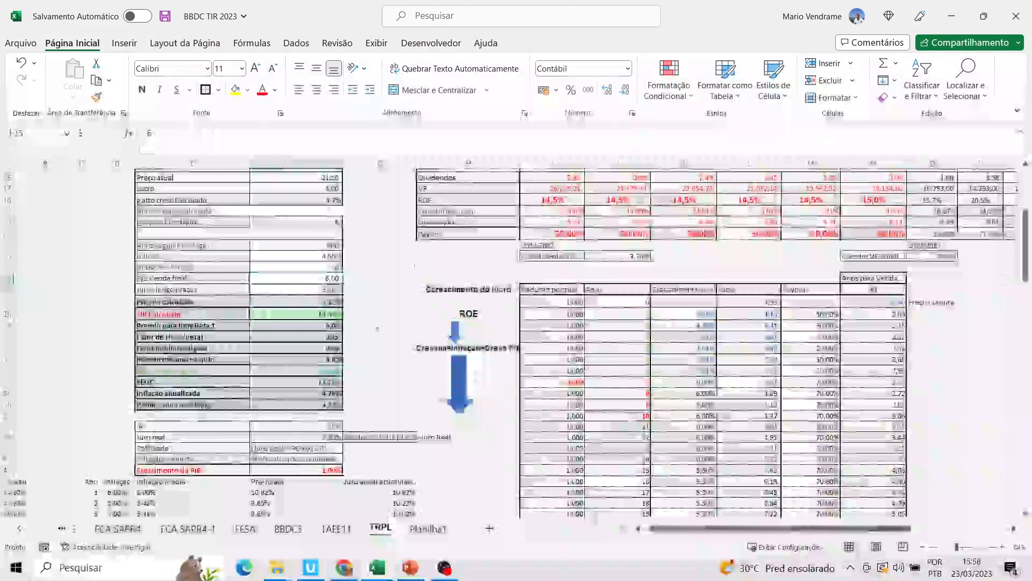
left_click(331, 313)
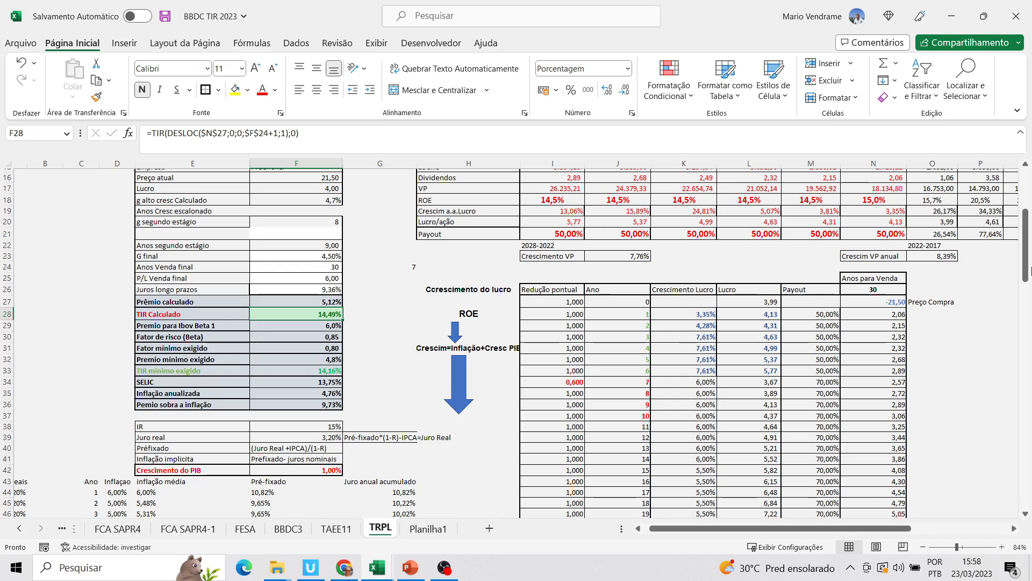
left_click_drag(1031, 283, 1030, 298)
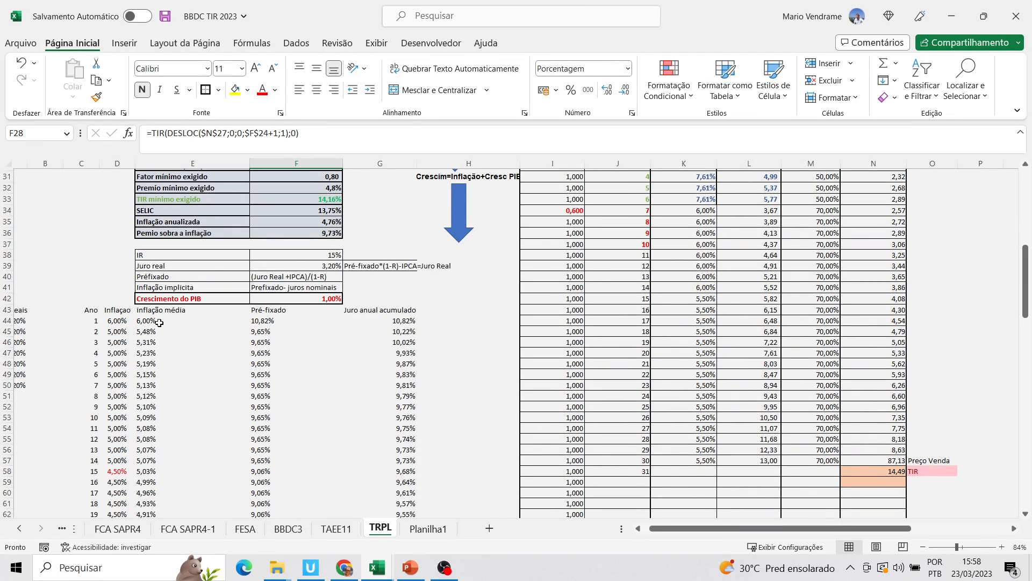
Examine the year 1 Inflação value and how the Pré-fixado formula combines it with Juro real and IR
left_click(122, 322)
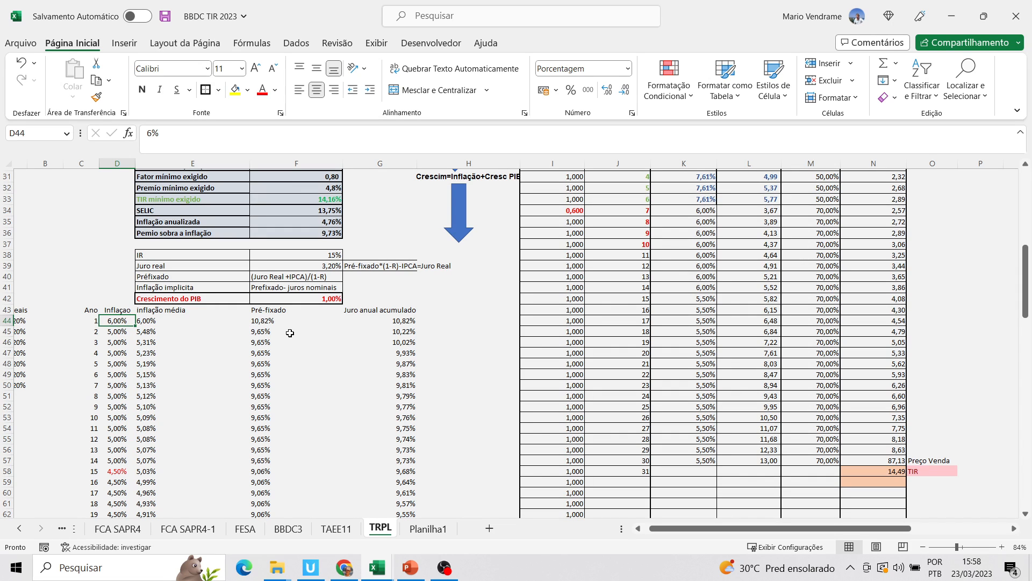
left_click(273, 323)
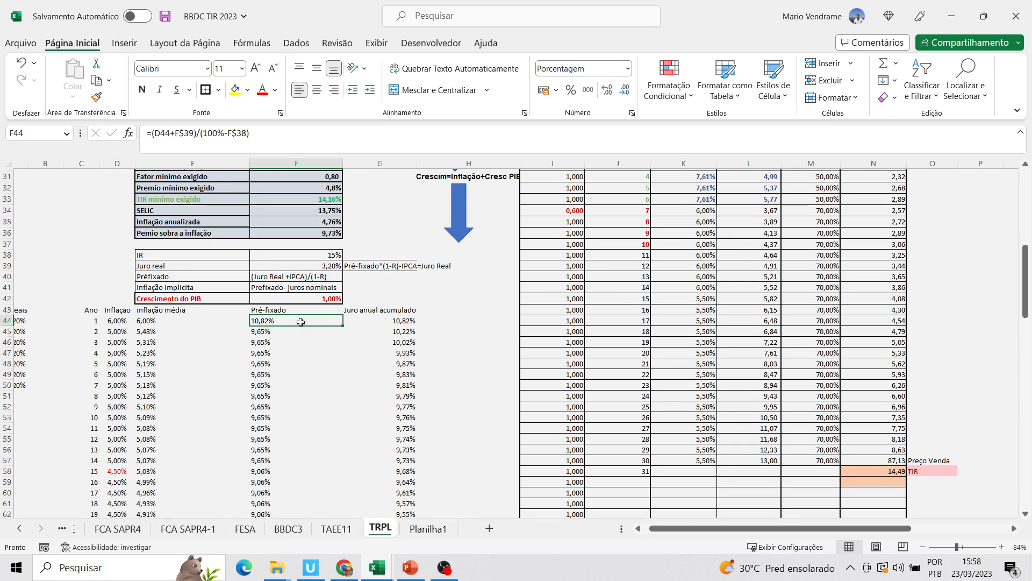
left_click_drag(1027, 284, 1027, 272)
left_click_drag(1028, 278, 1028, 276)
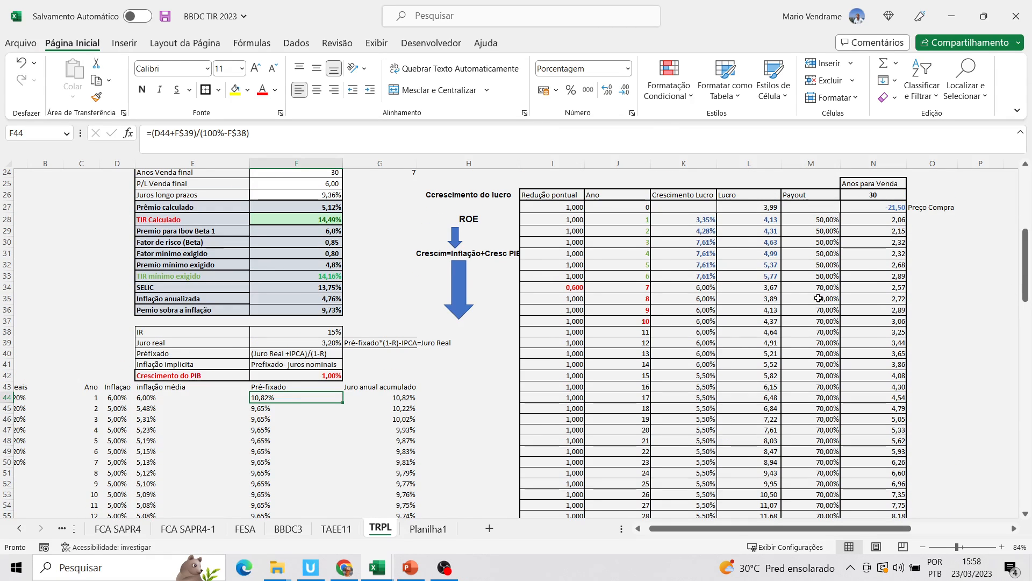
Compare the year 1 and year 2 Pré-fixado formulas, and inspect year 2's Inflação and Inflação média cells
left_click(419, 319)
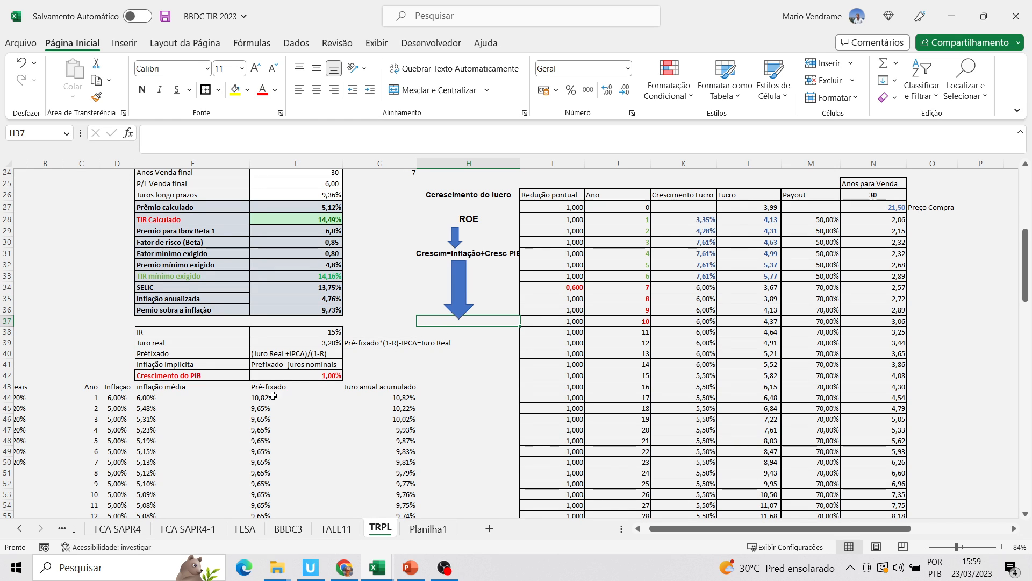
left_click(295, 399)
left_click(277, 411)
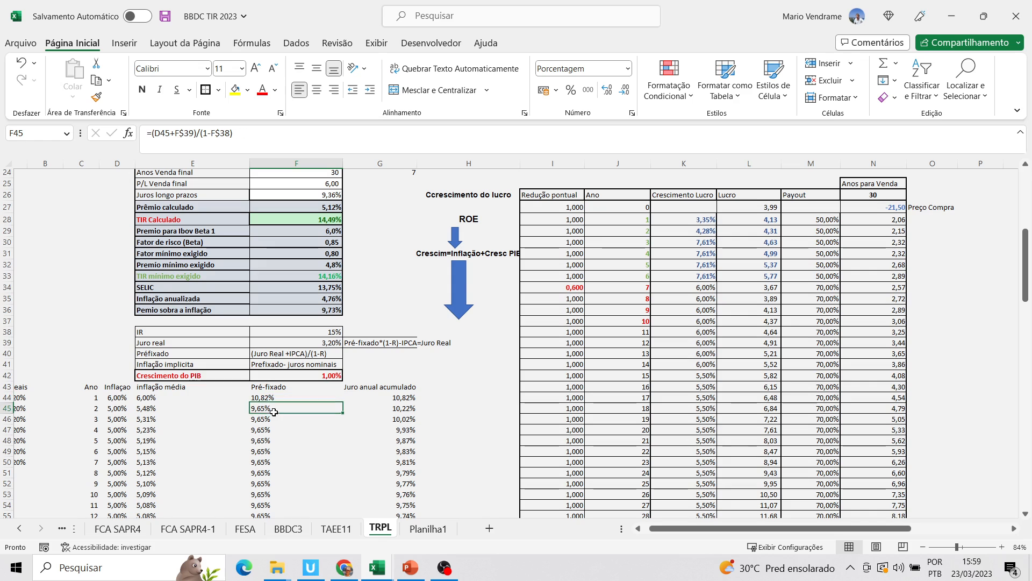
left_click(8, 409)
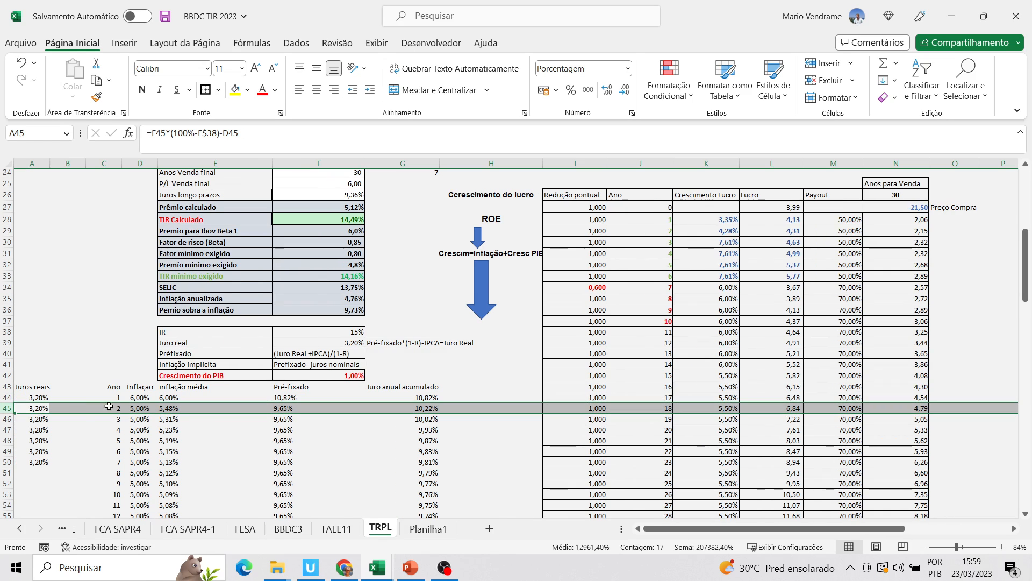
left_click(138, 410)
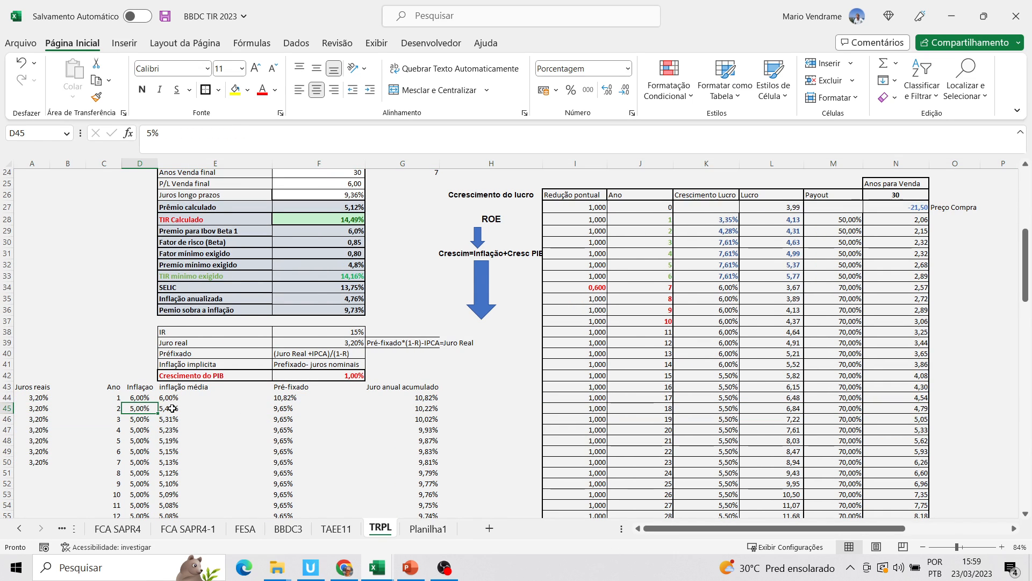
left_click(265, 409)
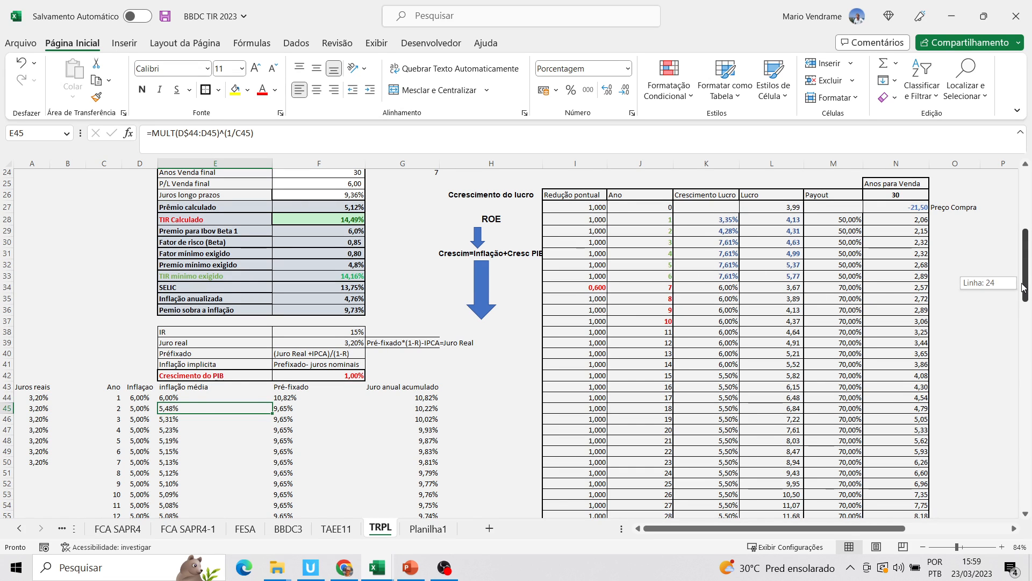
scroll(968, 281, "up", 1)
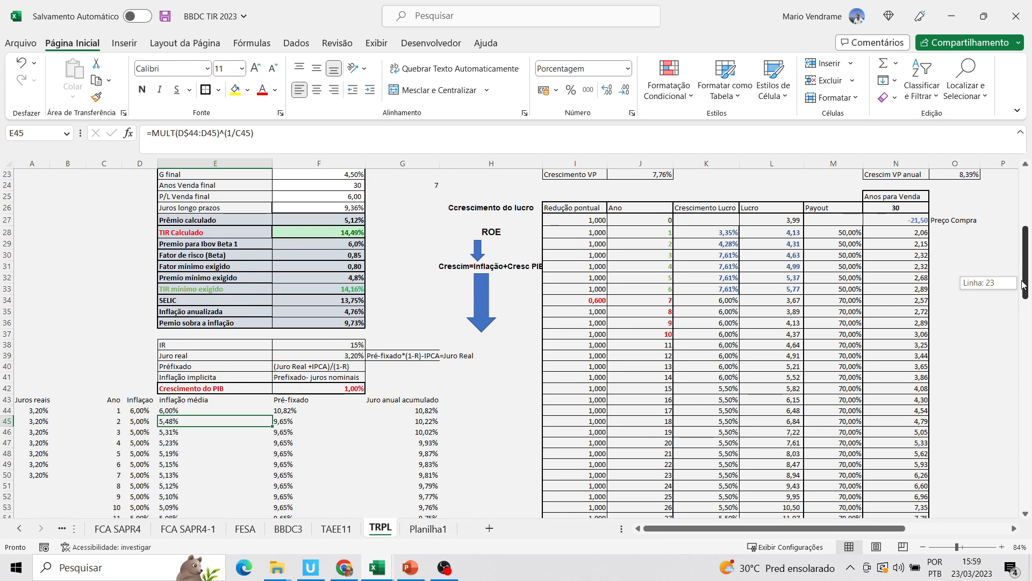
Trace how Crescimento do PIB and the yearly Inflação feed the Crescimento Lucro formulas from year 7 to year 13
left_click(357, 391)
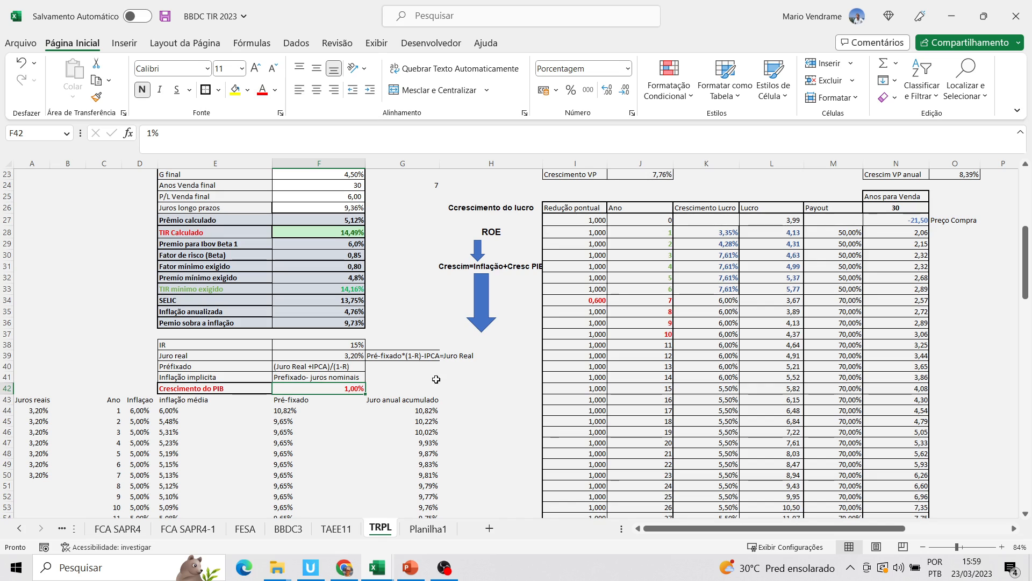
left_click(154, 411)
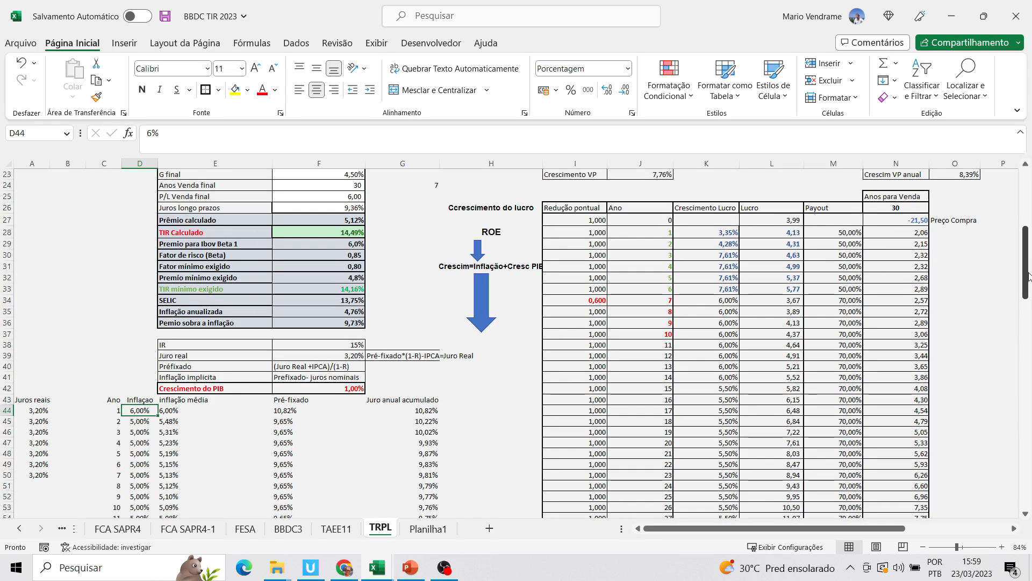
left_click(715, 302)
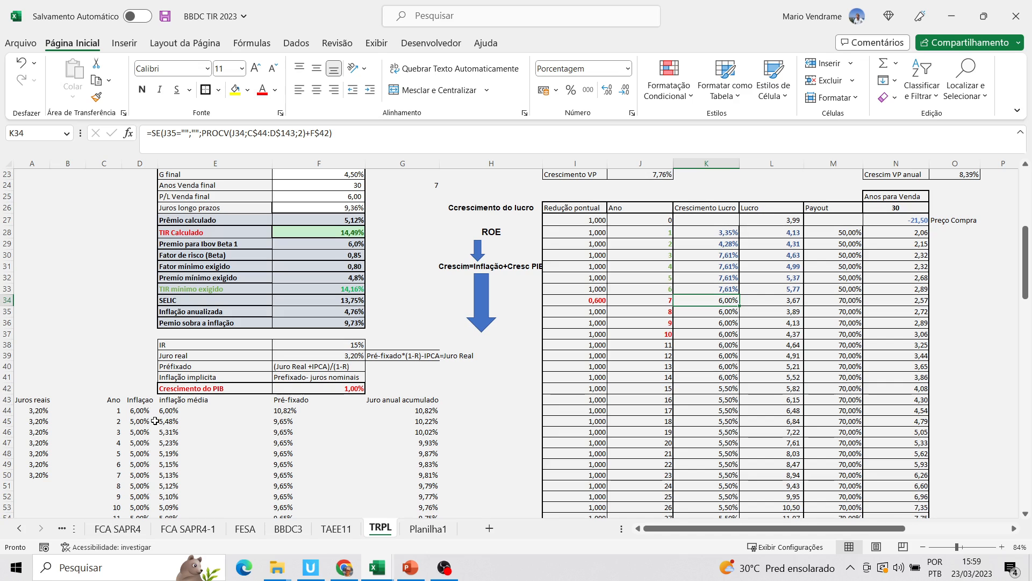
left_click(143, 476)
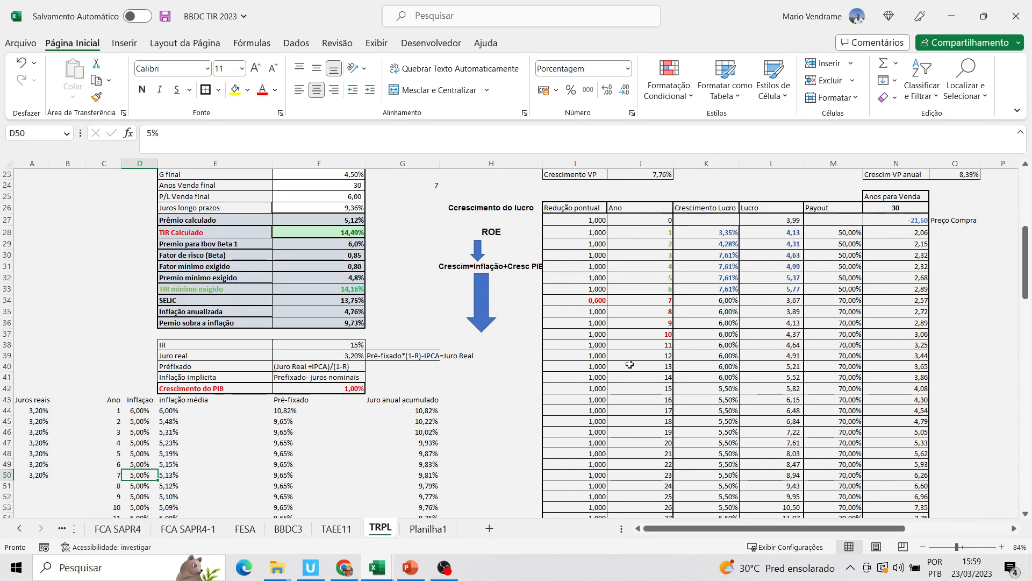
left_click(729, 312)
left_click(728, 324)
left_click(730, 345)
left_click(730, 368)
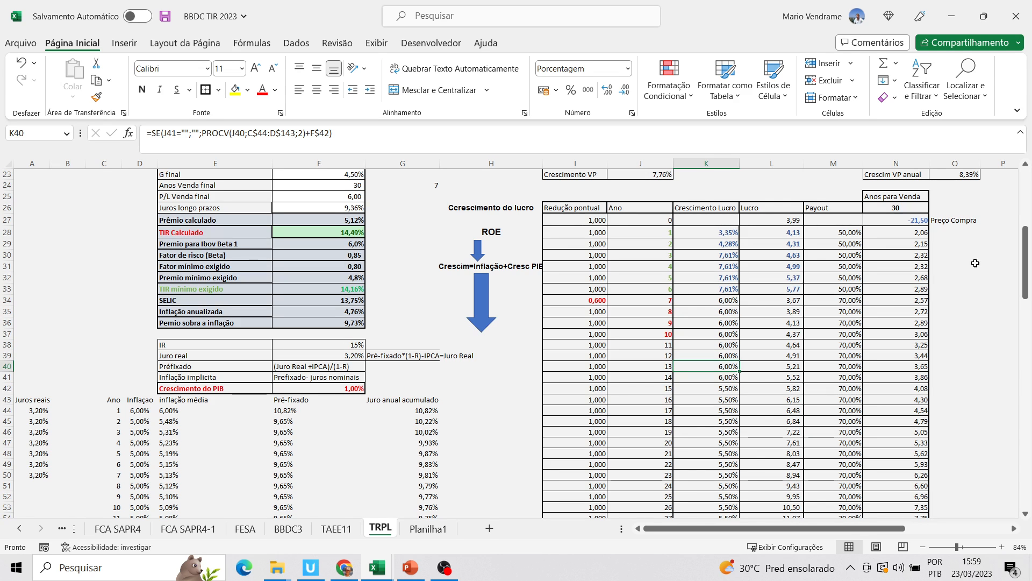
Review the yearly projection table, then go through the Juro anual acumulado cells from year 9 back to year 1
left_click_drag(1026, 277, 1028, 240)
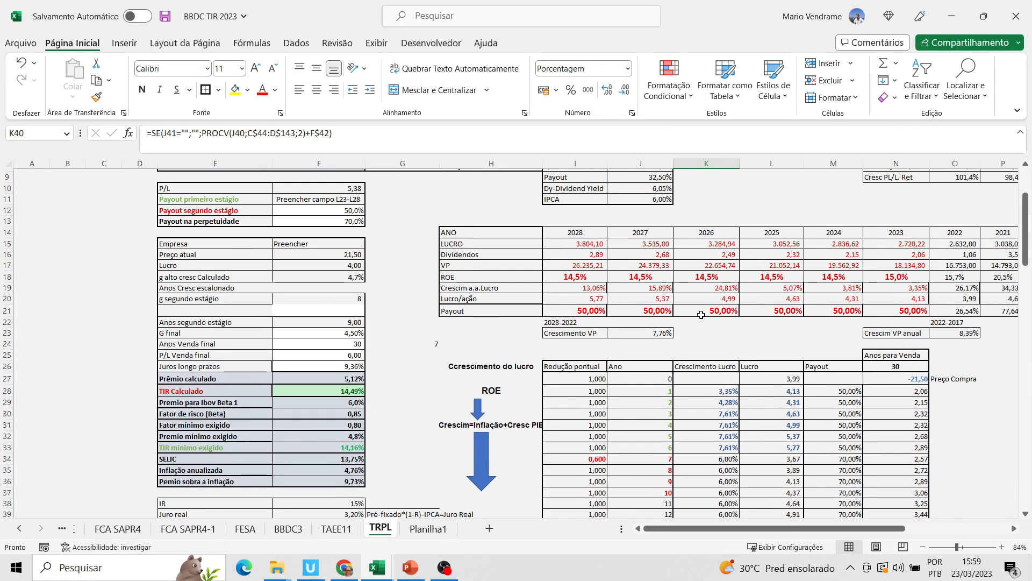
left_click_drag(1027, 244, 1027, 286)
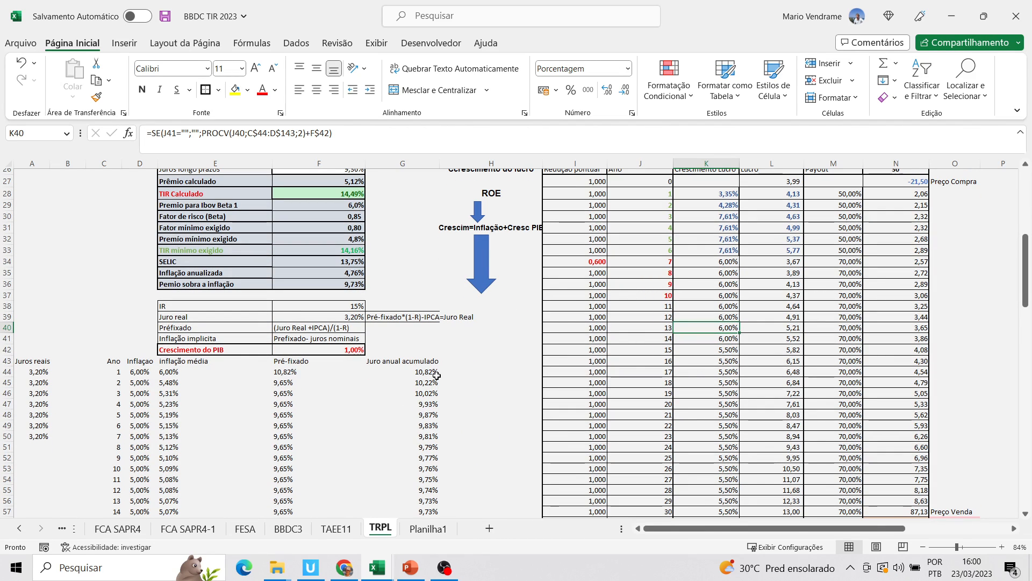
left_click(433, 448)
left_click(433, 459)
left_click(428, 436)
left_click(427, 425)
left_click(425, 415)
left_click(425, 404)
left_click(425, 393)
left_click(426, 383)
left_click(425, 372)
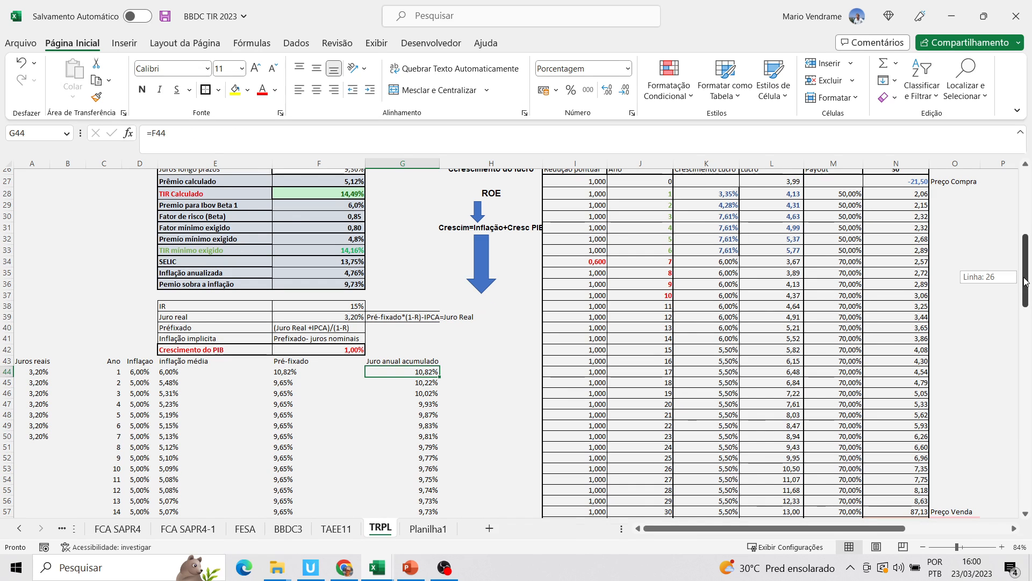
Examine the Juros longo prazos lookup and how Prêmio calculado derives from it and TIR Calculado
scroll(976, 280, "up", 3)
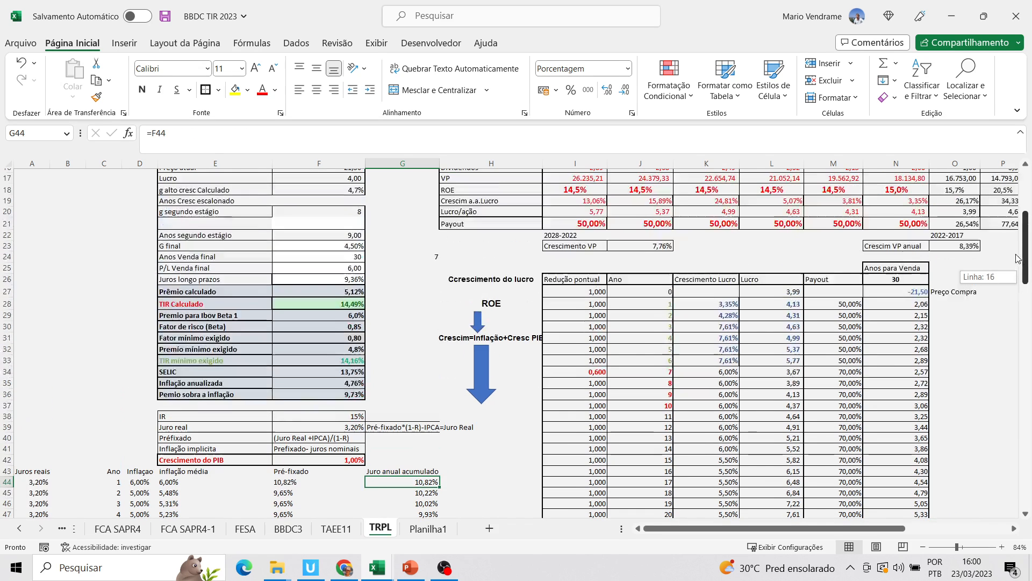
left_click(346, 281)
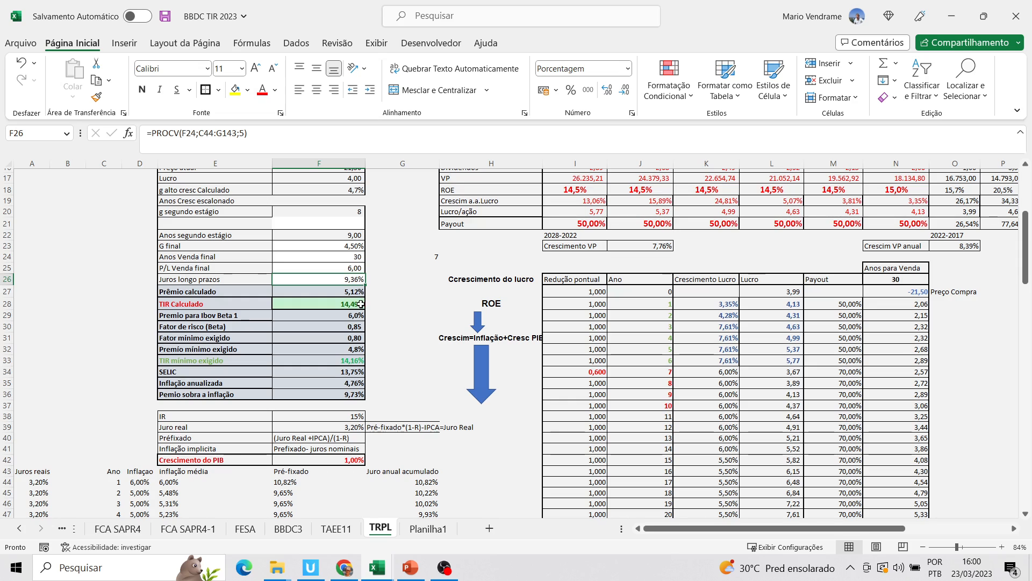
left_click(351, 308)
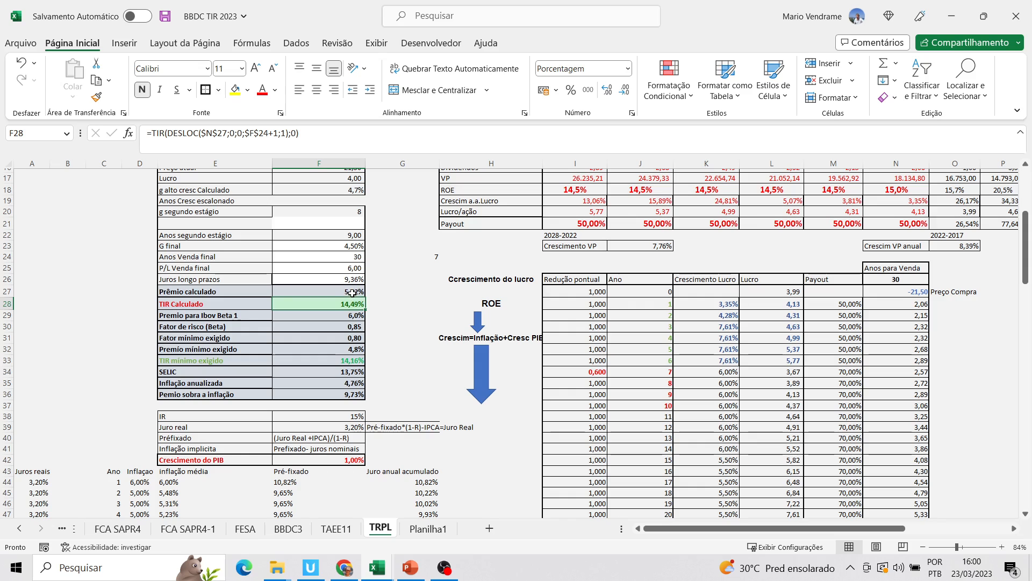
left_click(353, 291)
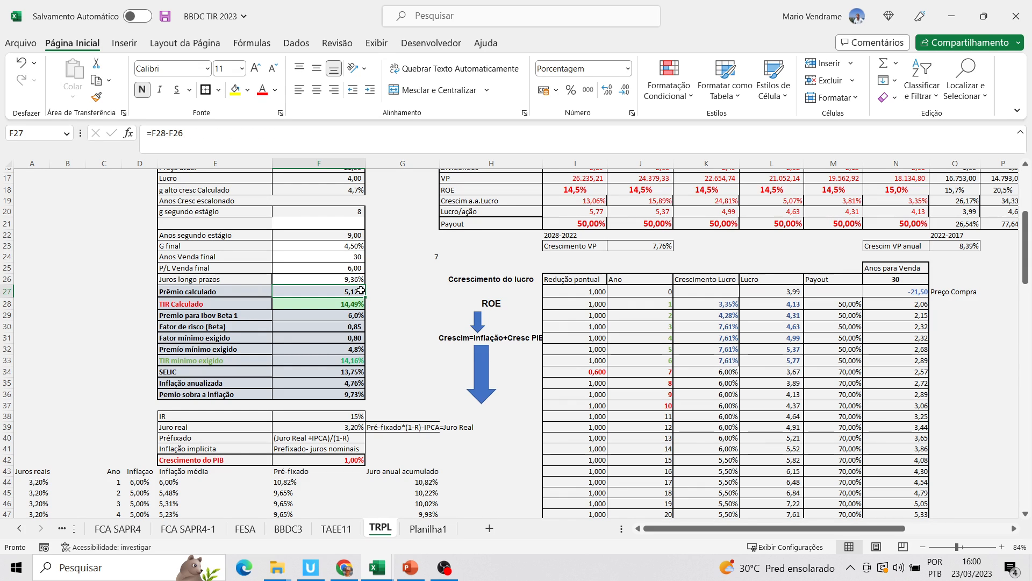
left_click(354, 281)
left_click(351, 292)
left_click(351, 303)
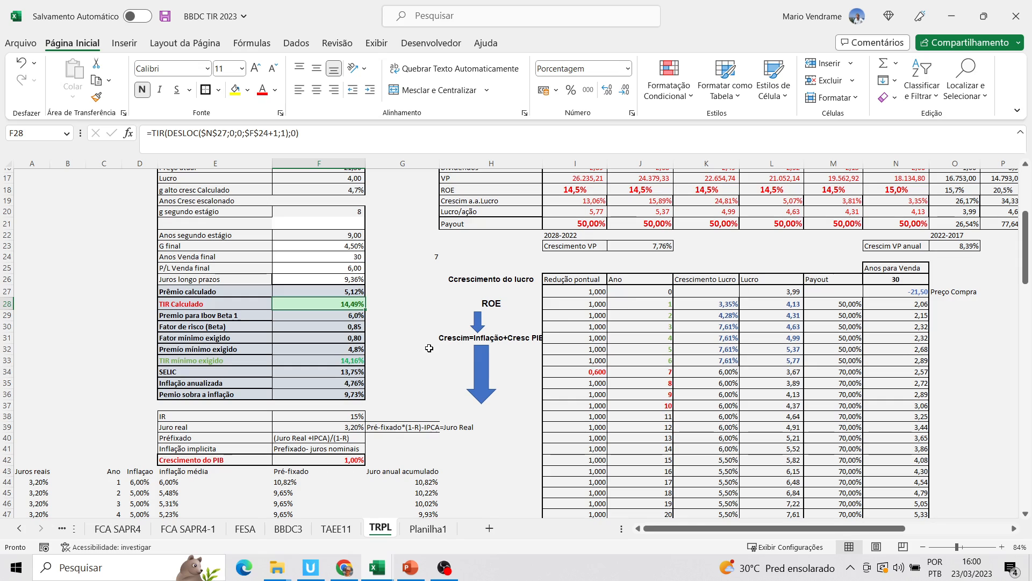
Inspect the Fator de risco (Beta) formula and the Premio para Ibov Beta 1 value it divides by
left_click(356, 326)
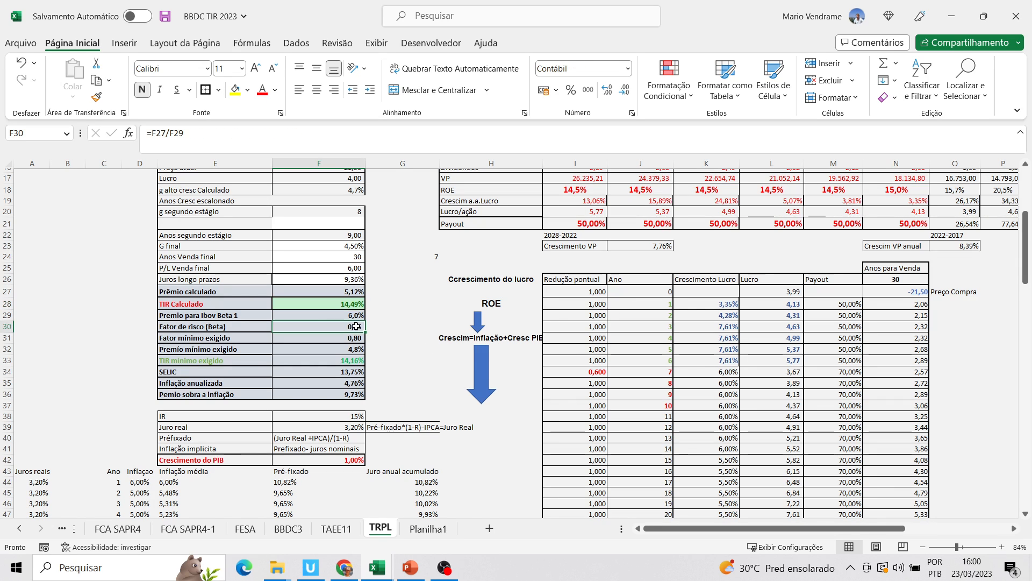
left_click(358, 315)
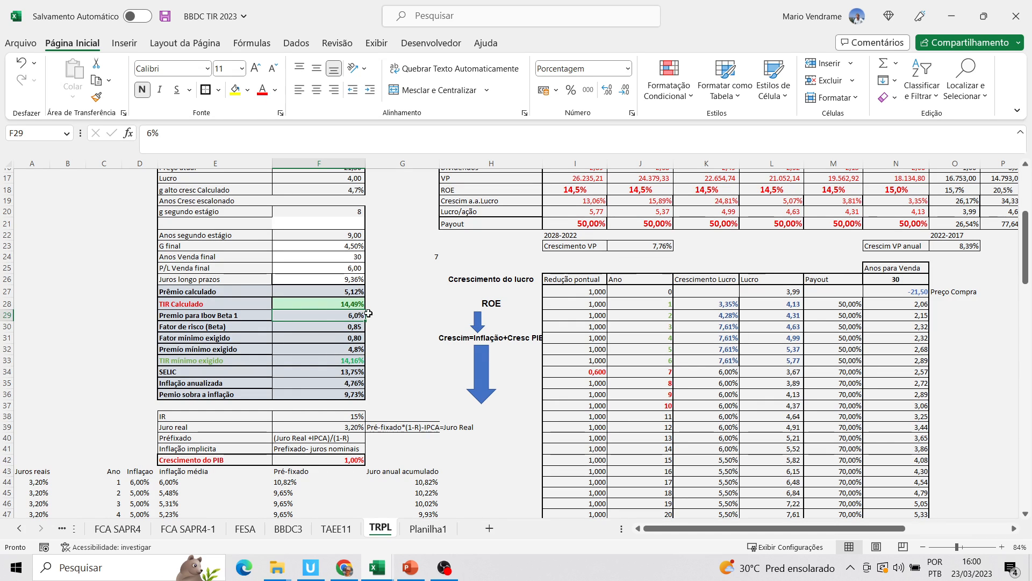
left_click(345, 327)
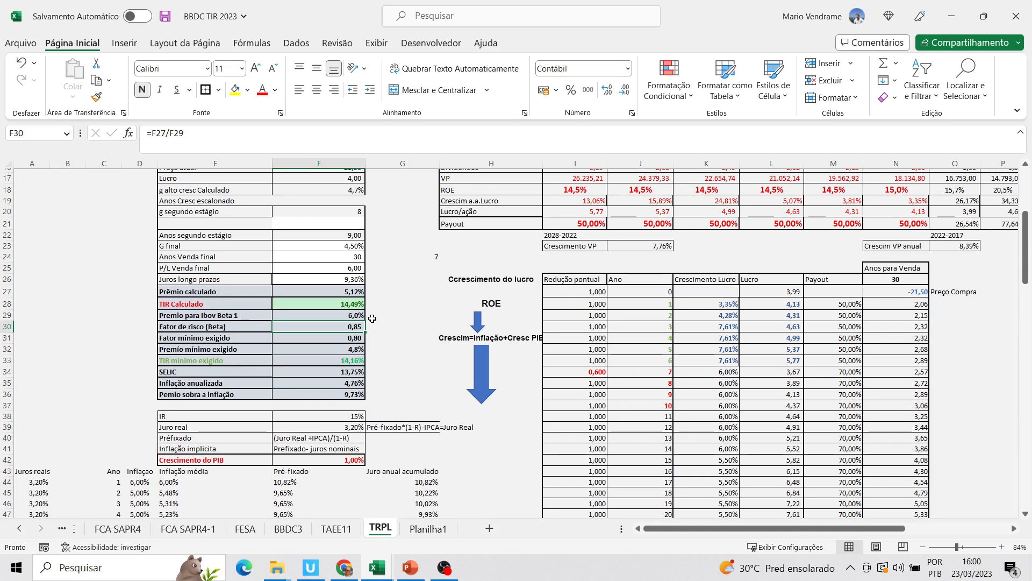
left_click(397, 303)
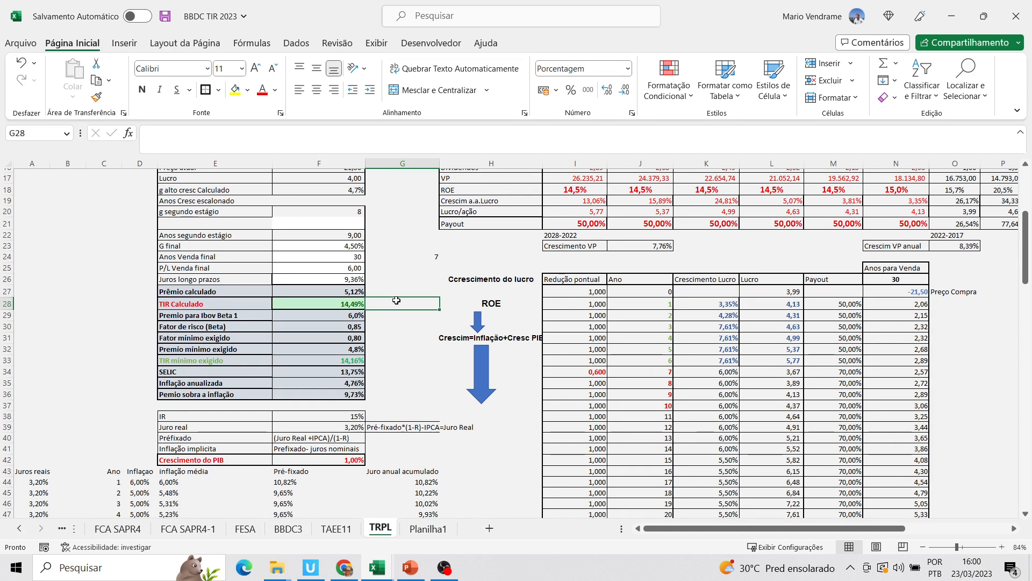
left_click(341, 330)
Set the Redução pontual for year 7 to 0,65
mouse_move(1028, 248)
left_mouse_down()
mouse_move(1020, 215)
mouse_move(1030, 243)
left_mouse_up()
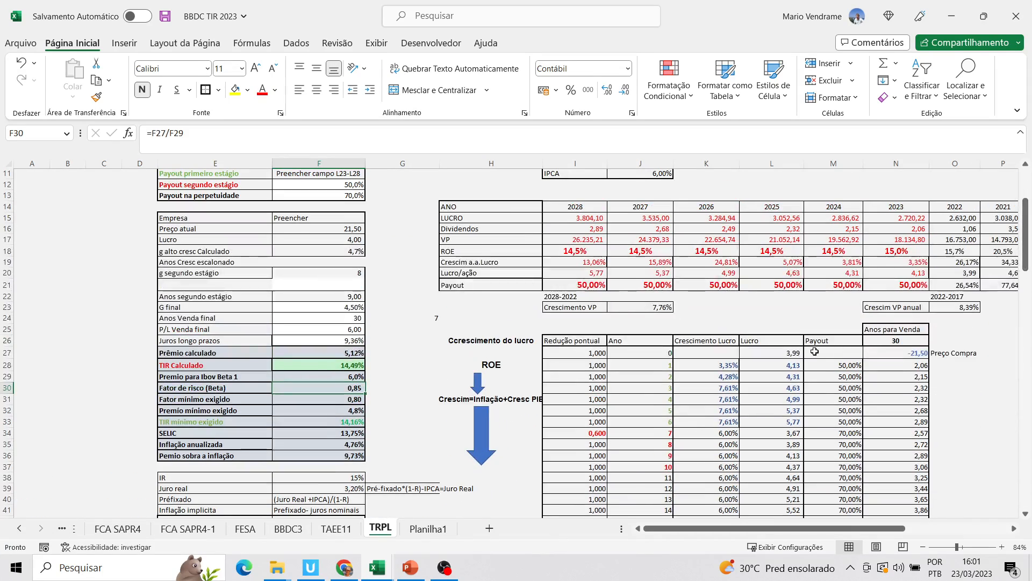
left_click(598, 434)
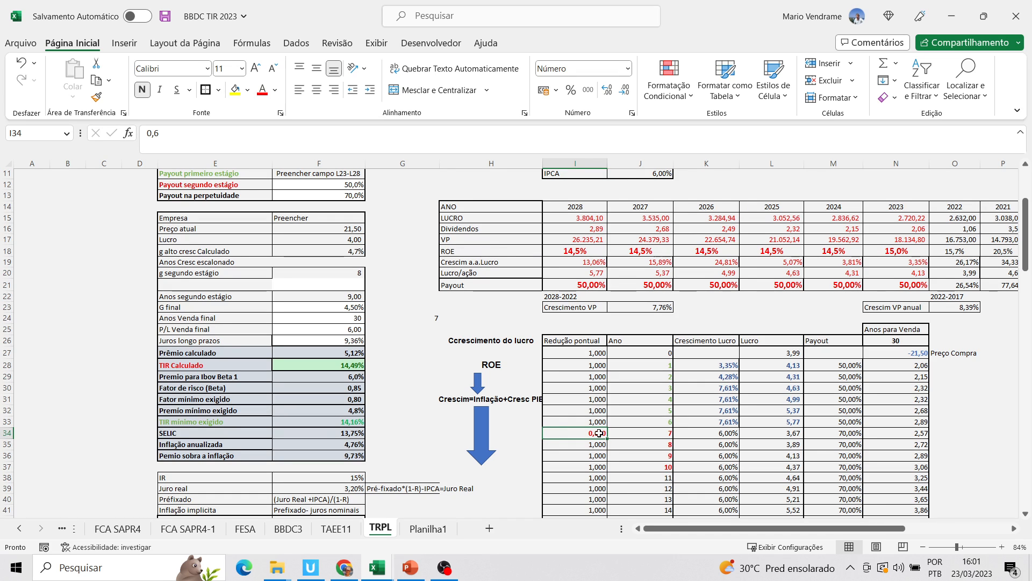
type("0")
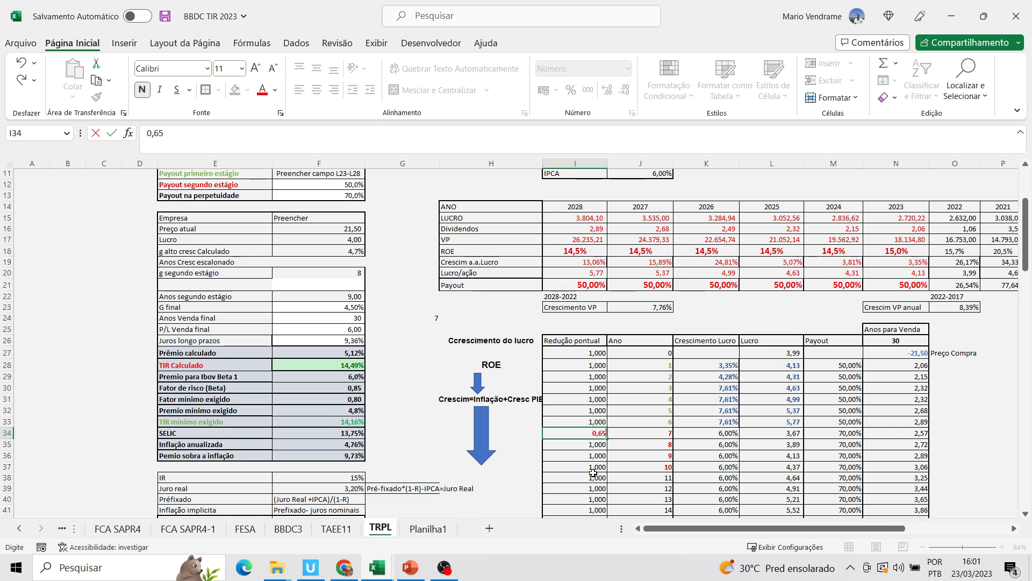
left_click(610, 486)
left_click(392, 411)
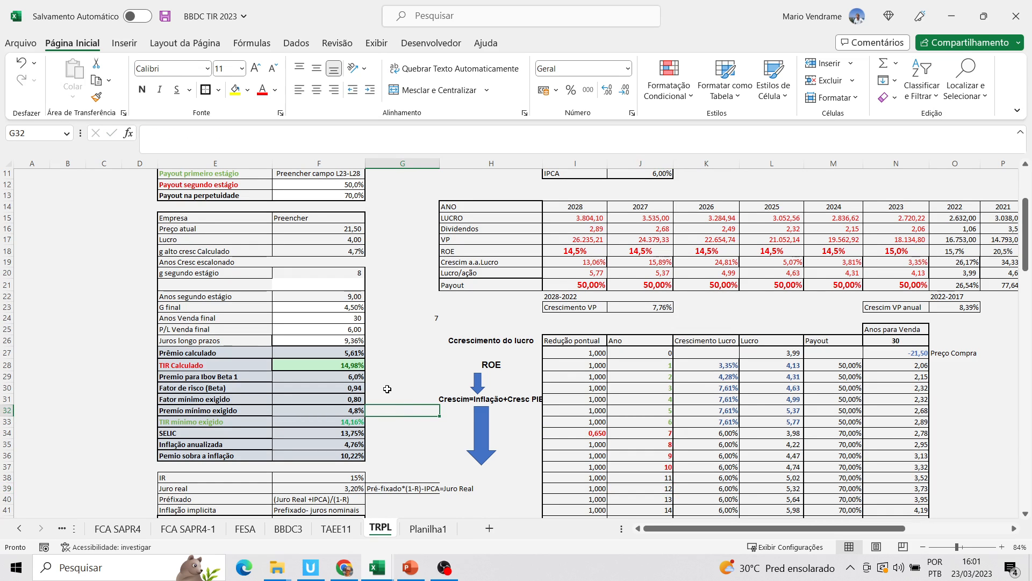
Set the Redução pontual for year 7 to 0,7, comparing TIR Calculado before and after the change
left_click(357, 369)
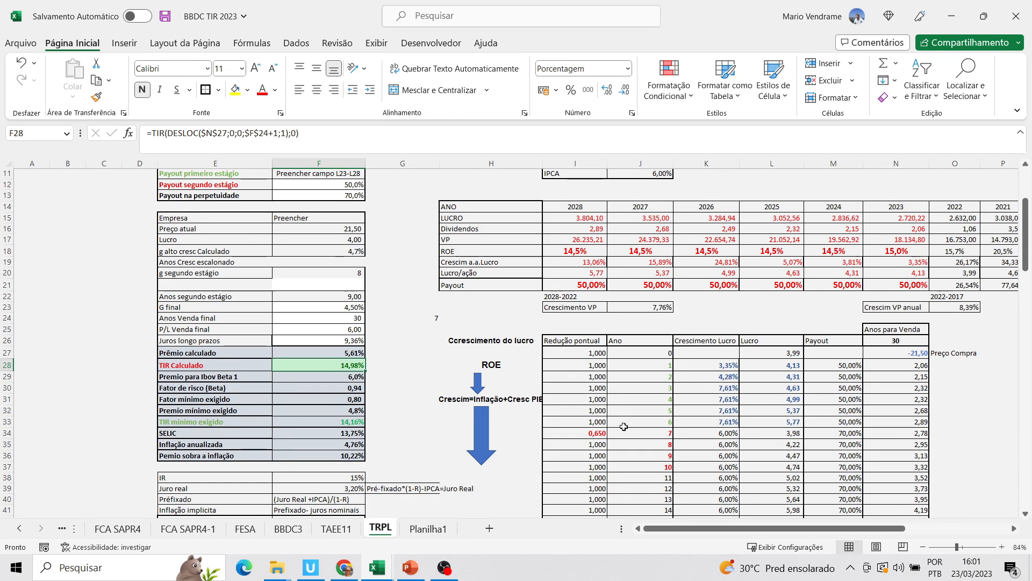
left_click(605, 432)
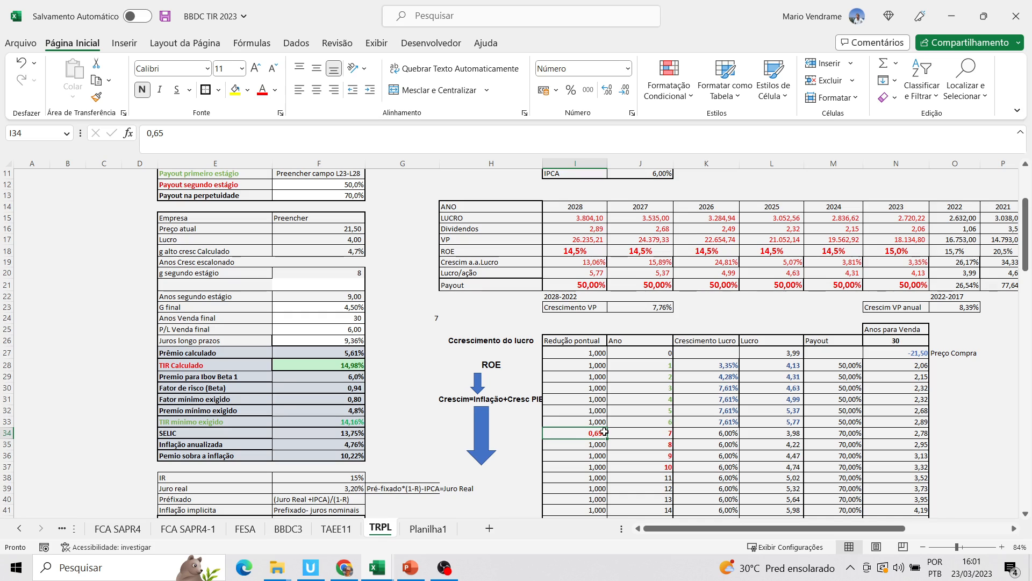
type("0,")
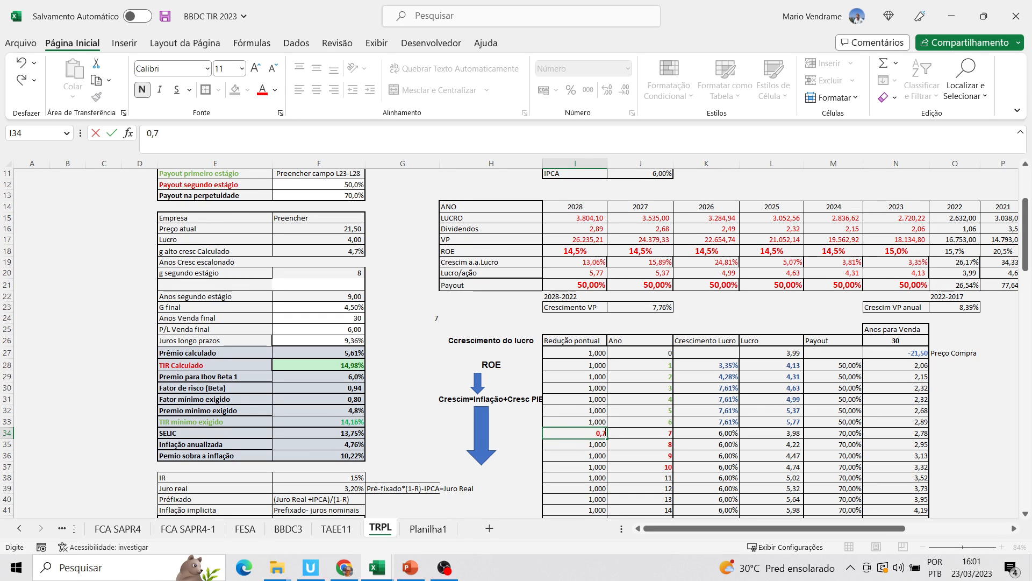
type("7")
key("Return")
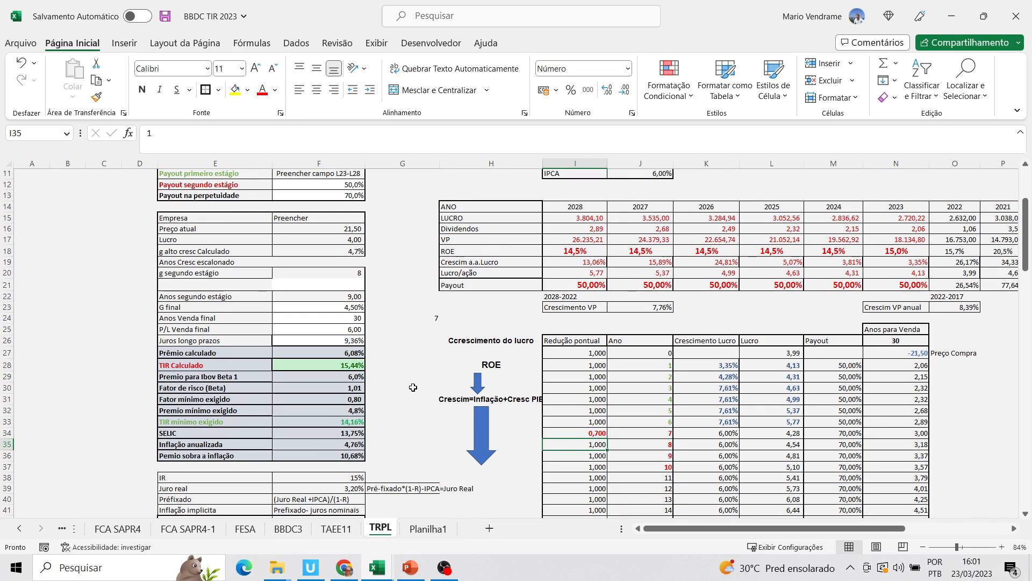
left_click(339, 365)
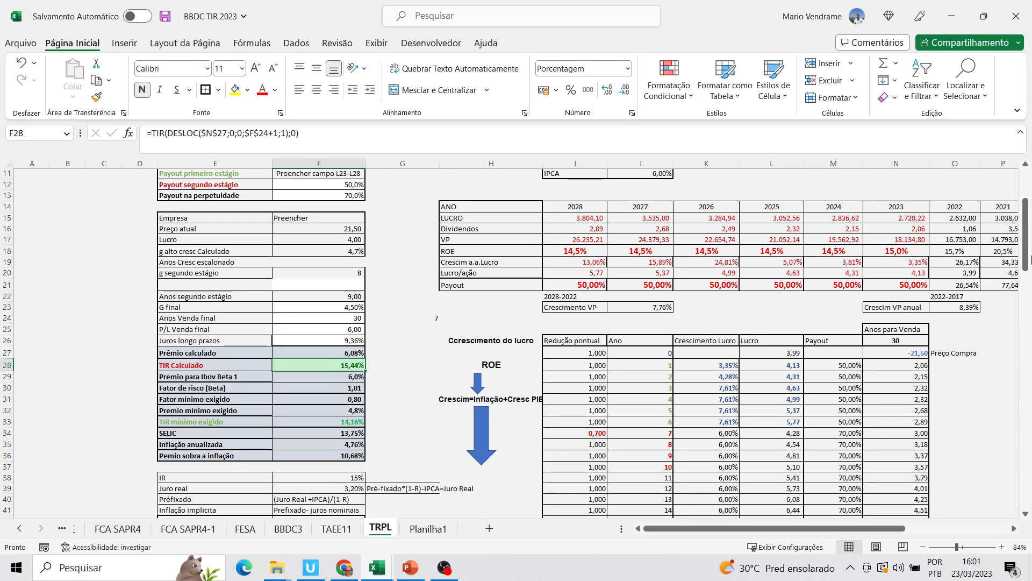
Set the Fator Lucro retido no acresc PL to 100% and check the effect on TIR Calculado
left_click_drag(1025, 264, 1018, 242)
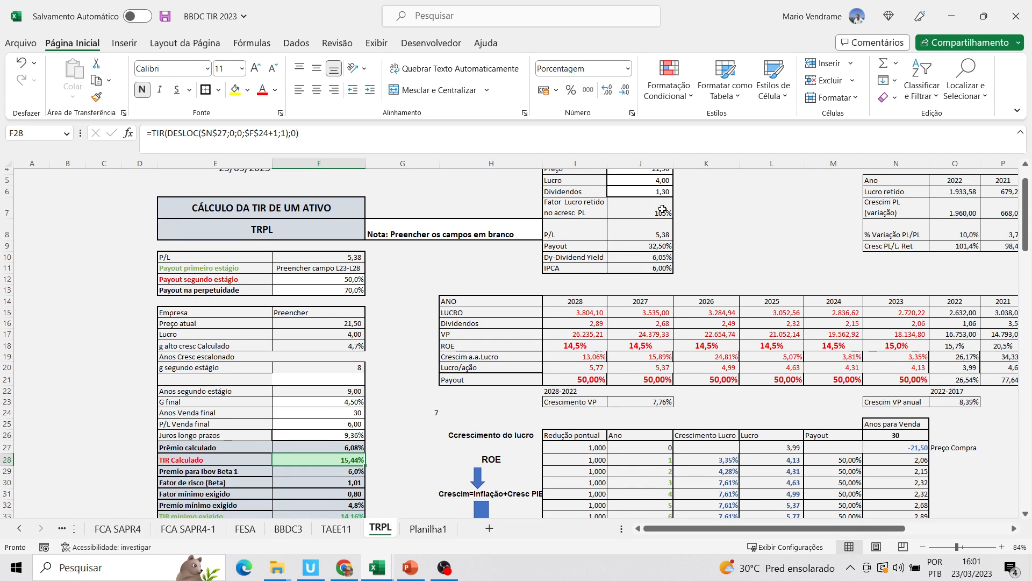
left_click(924, 347)
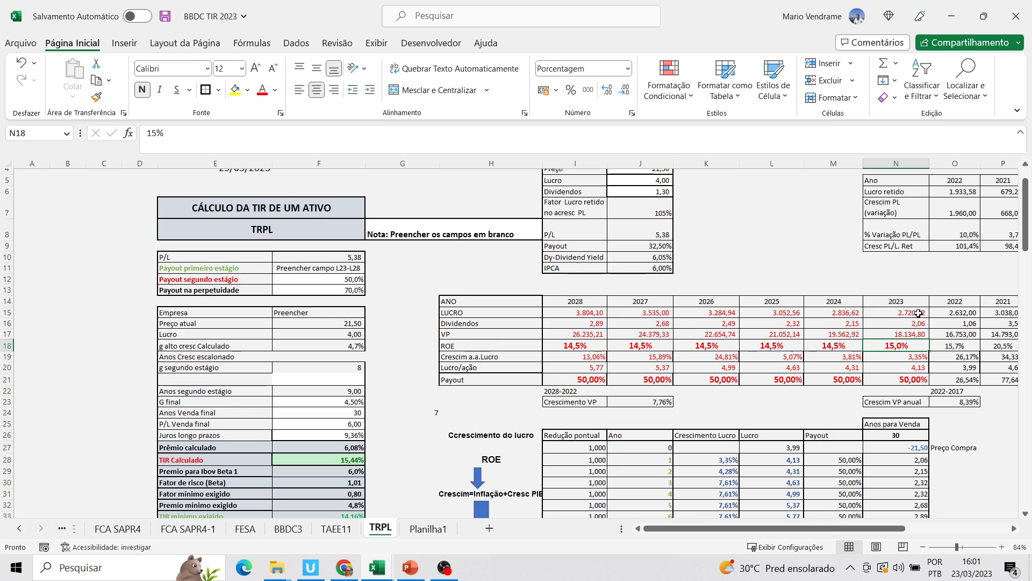
left_click(662, 214)
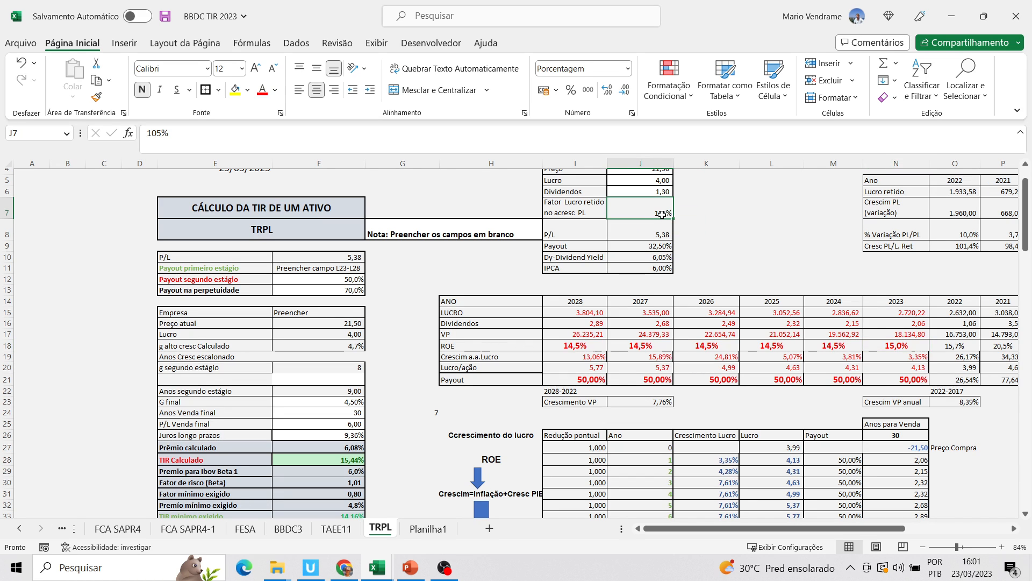
type("1")
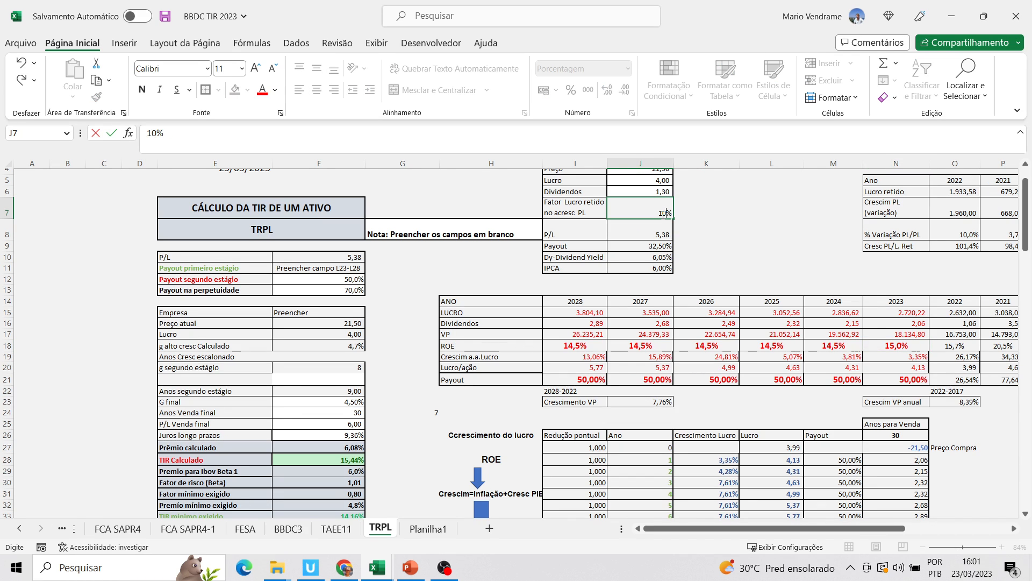
type("00")
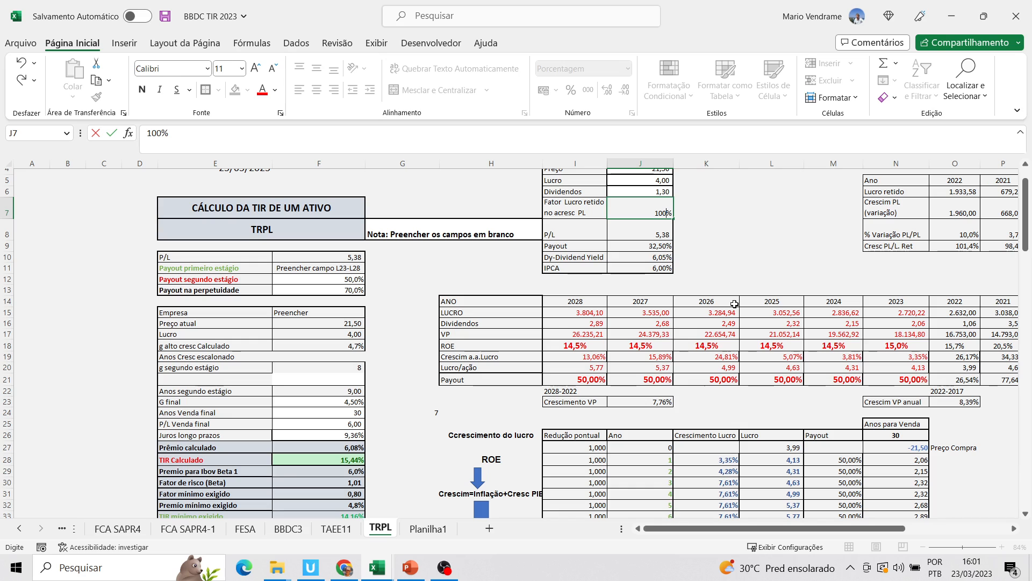
left_click(759, 358)
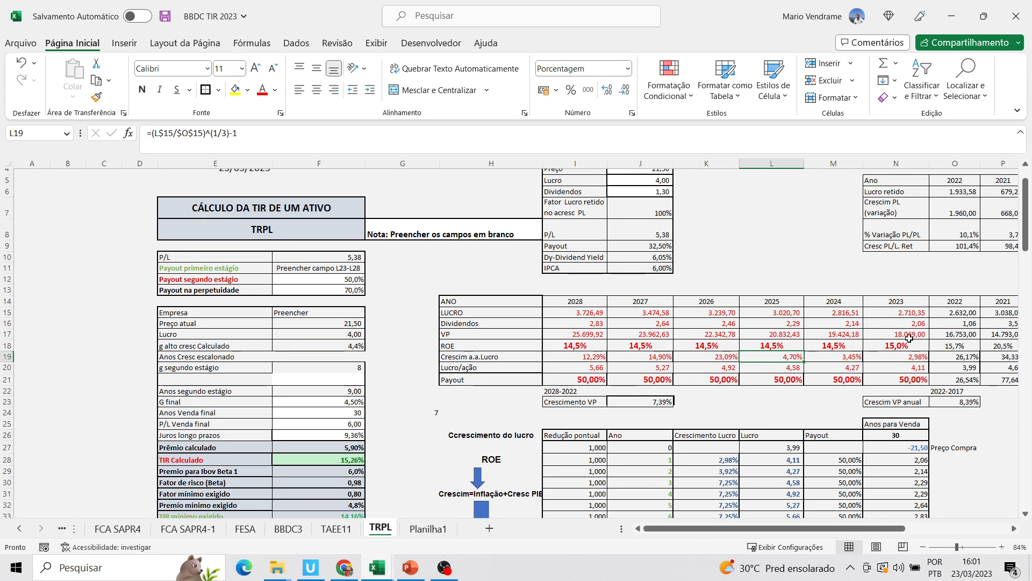
left_click(358, 462)
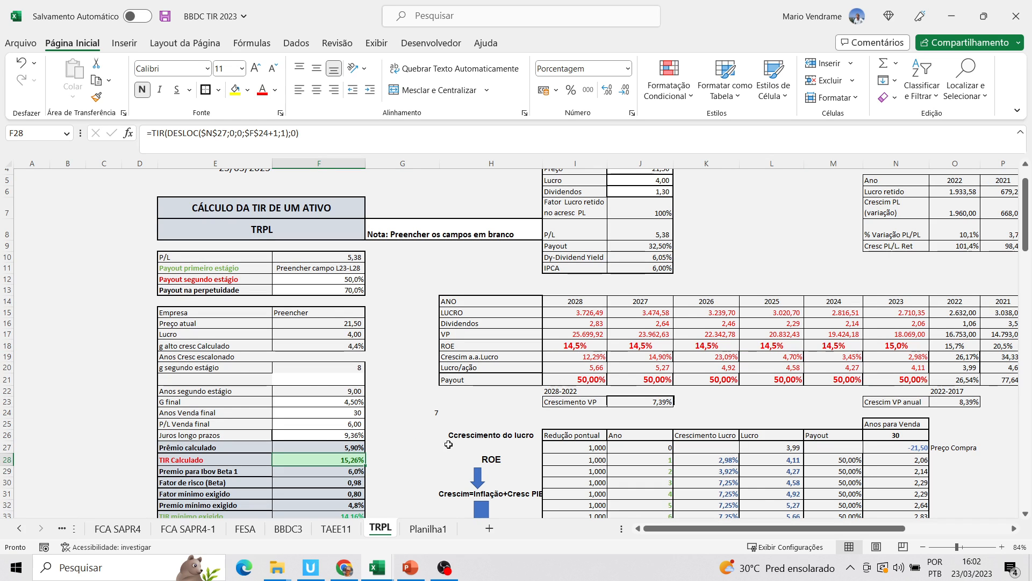
Set the projected ROE for 2025 and 2026 to 14%
left_click(900, 347)
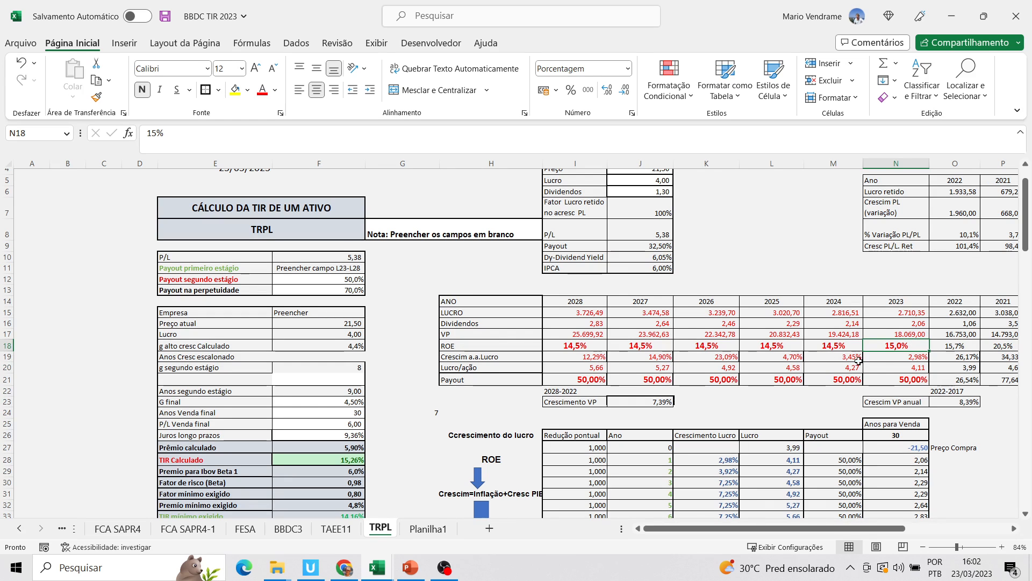
left_click(781, 348)
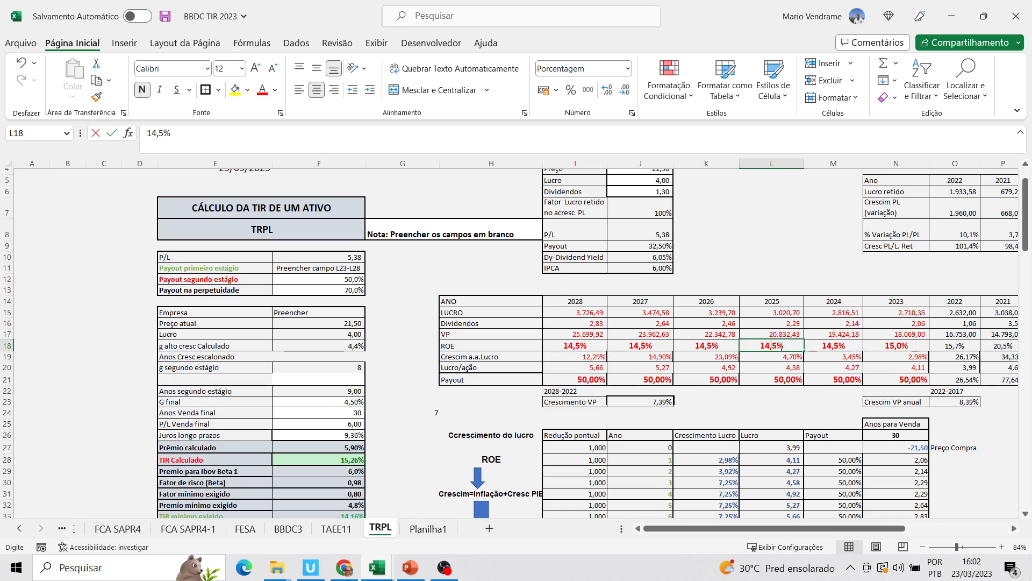
type("14")
left_click(718, 346)
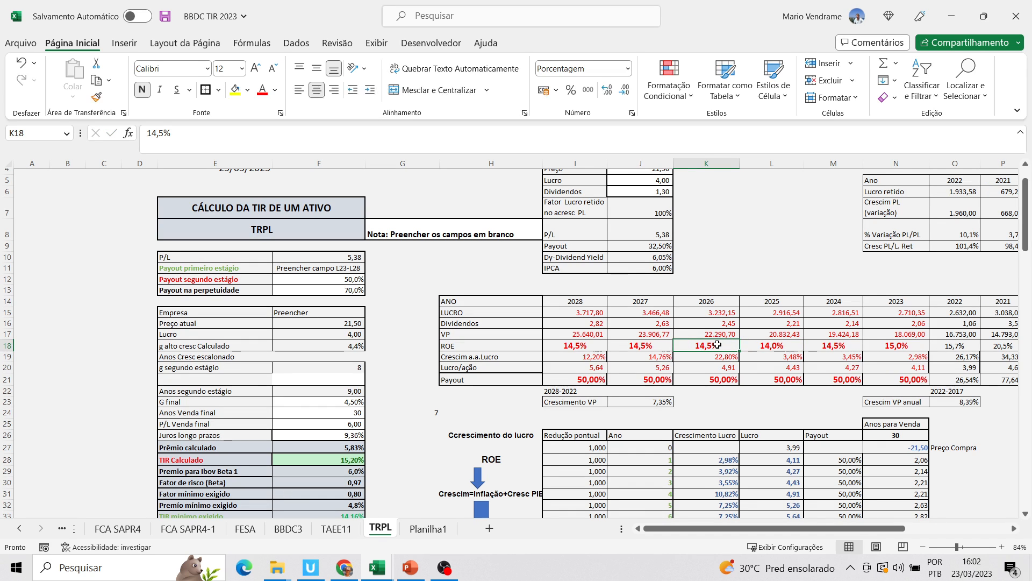
type("14")
left_click(645, 391)
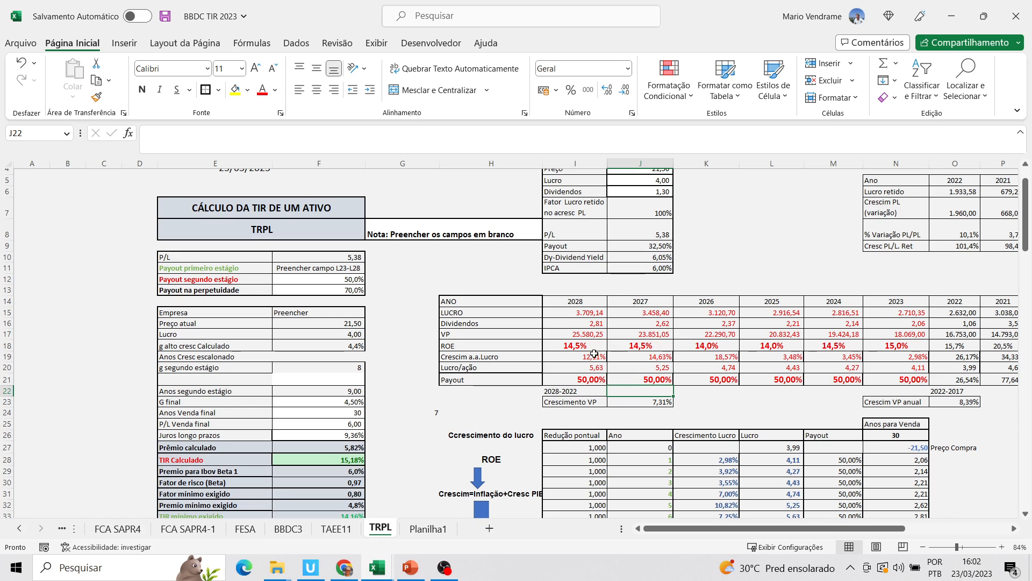
Set the projected ROE for 2028 and 2027 to 14%
left_click(574, 348)
type("1")
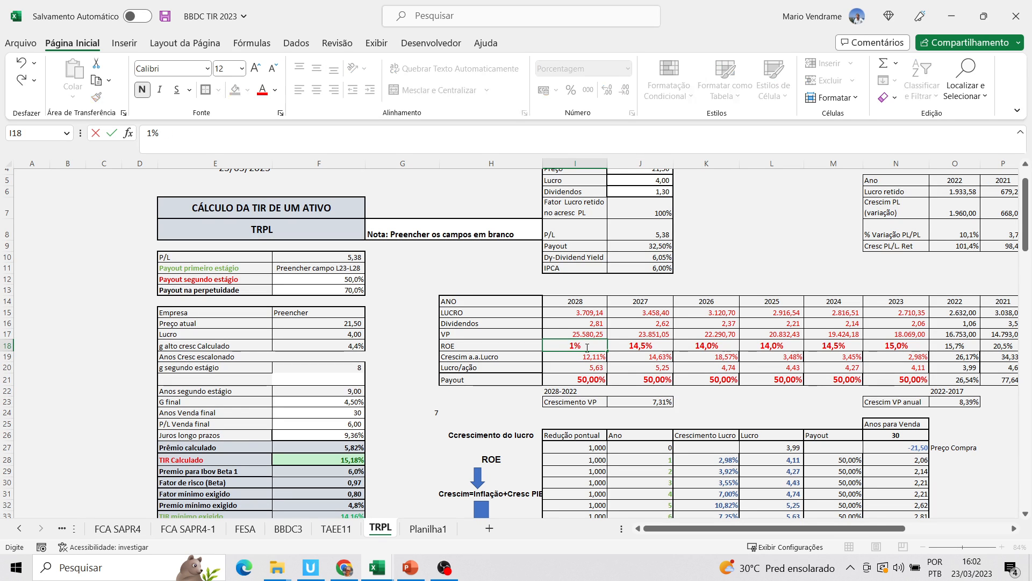
type("4")
left_click(662, 344)
type("14")
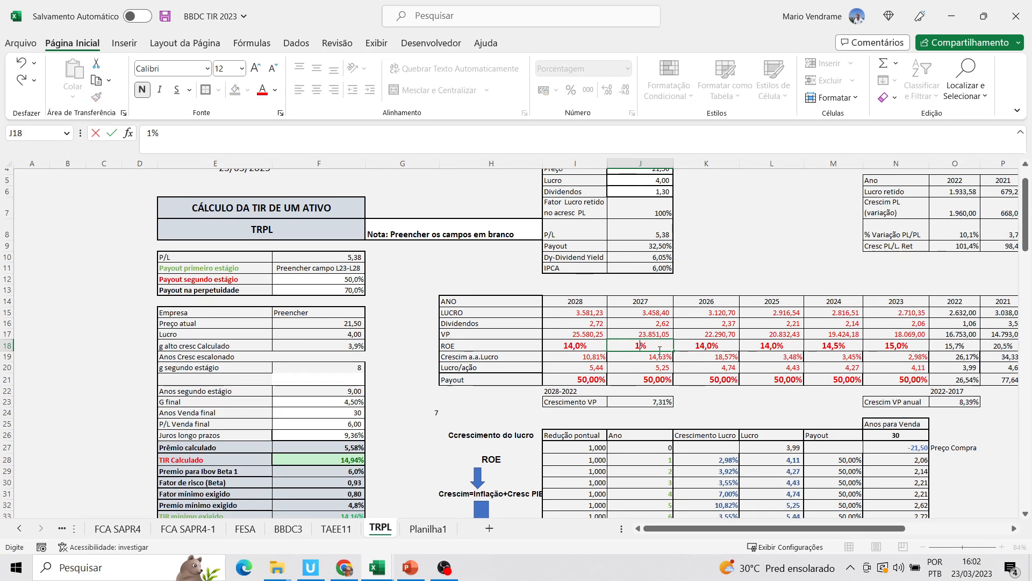
left_click(640, 391)
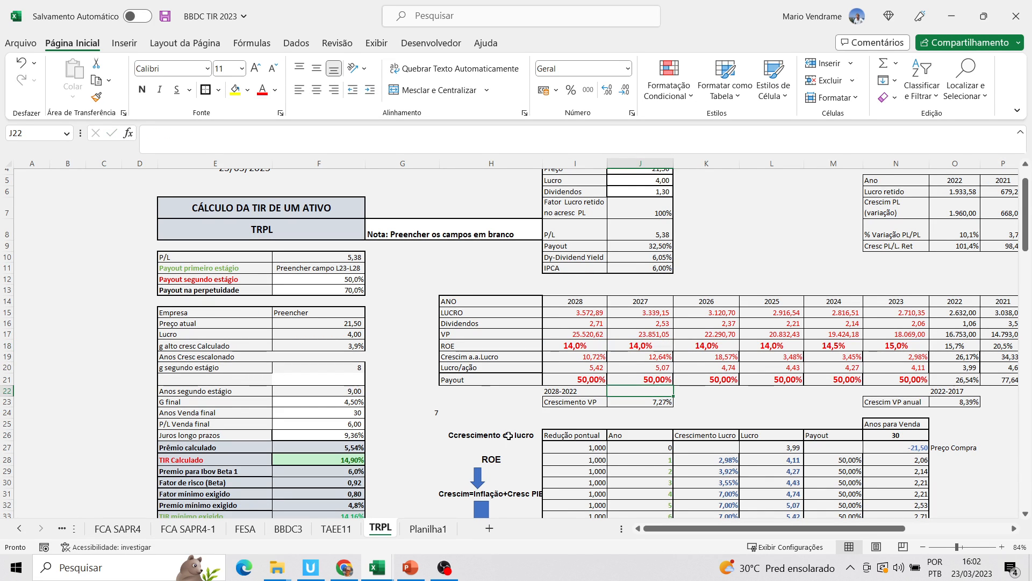
Check TIR Calculado and the Redução pontual applied in year 7 of the projection table
left_click(357, 460)
left_click_drag(1027, 226, 1029, 275)
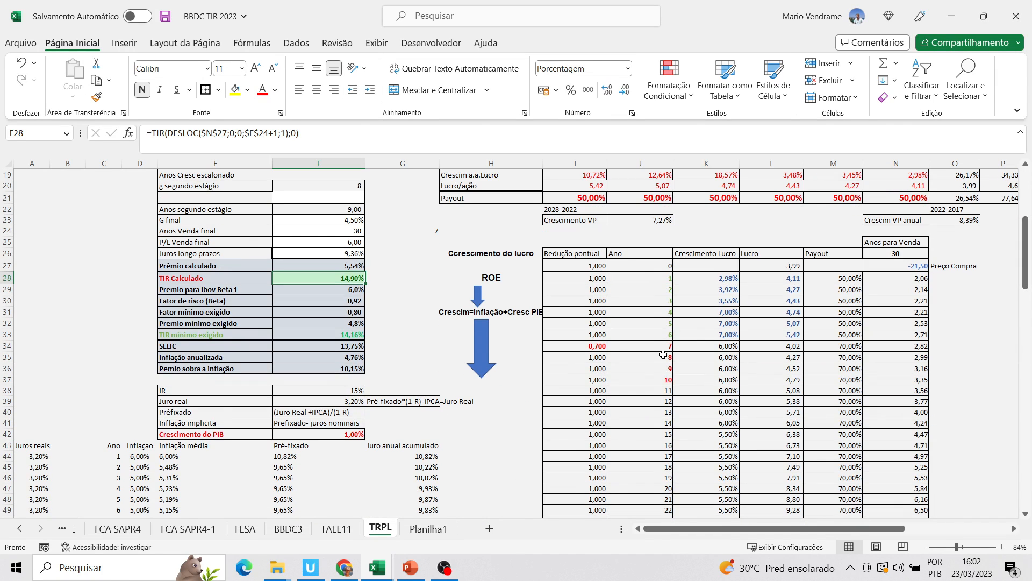
left_click(602, 347)
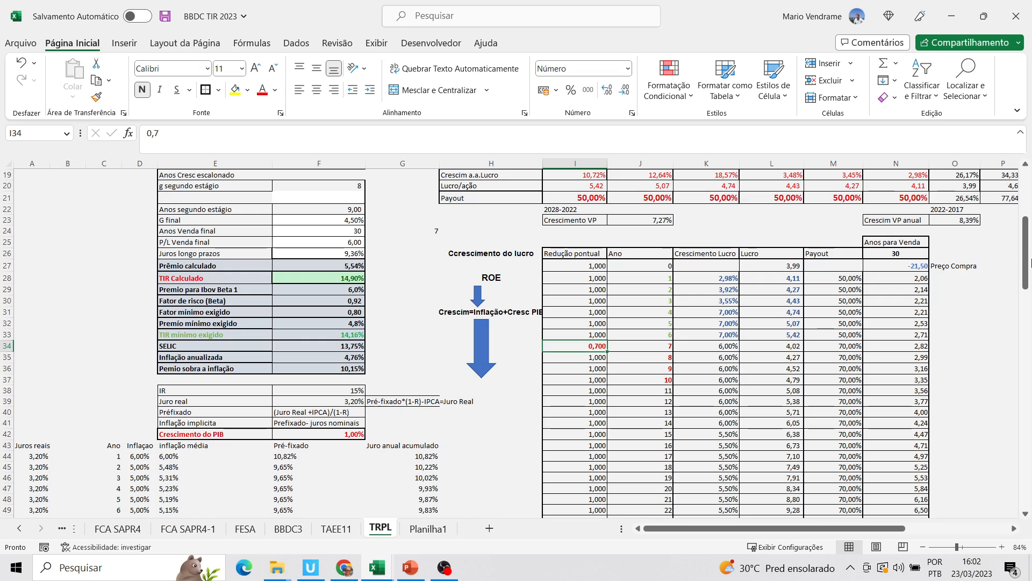
Test a P/L Venda final of 4 and one of 3, checking TIR Calculado after each
left_click_drag(1027, 280, 1027, 249)
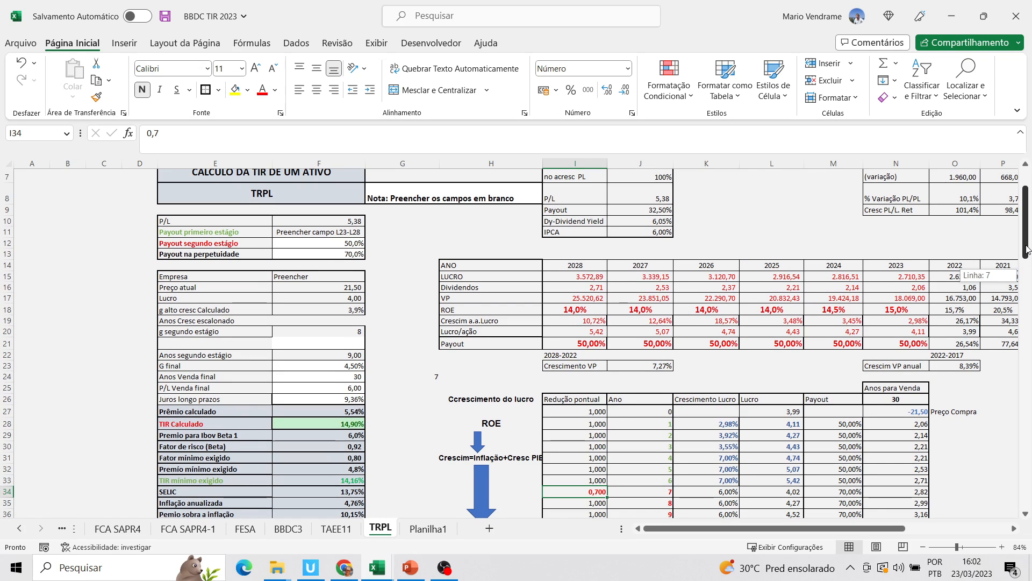
left_click(357, 388)
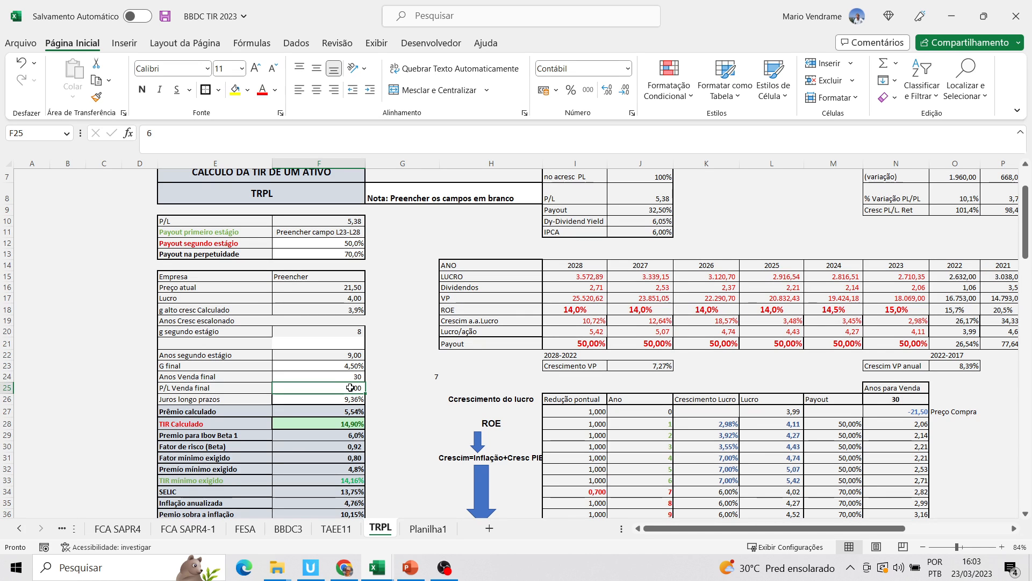
type("4")
key("Return")
left_click(357, 424)
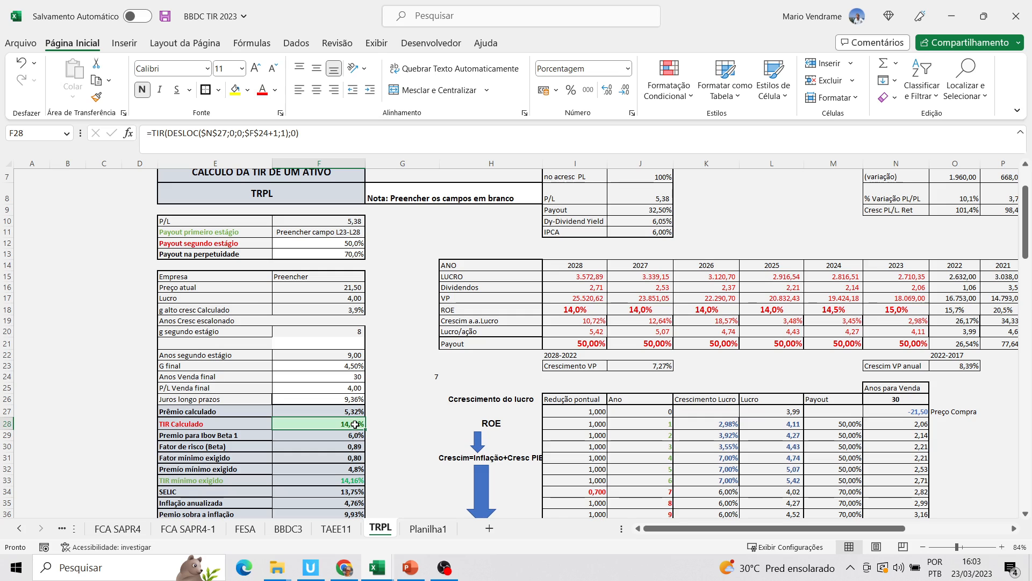
left_click(361, 388)
type("3")
left_click(356, 420)
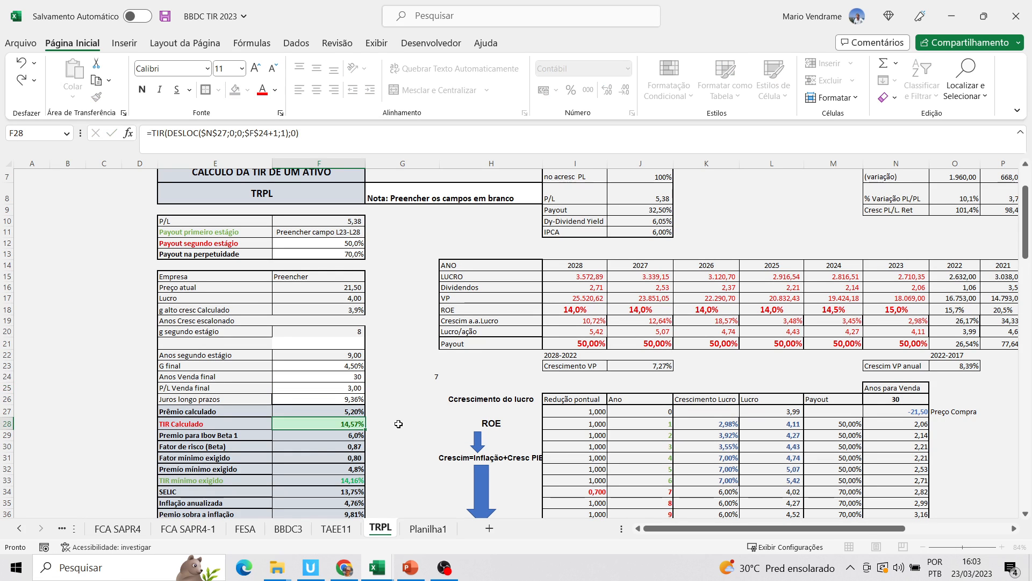
Inspect the P/L Venda final input and the year 30 Preço Venda formula that uses it
left_click(356, 387)
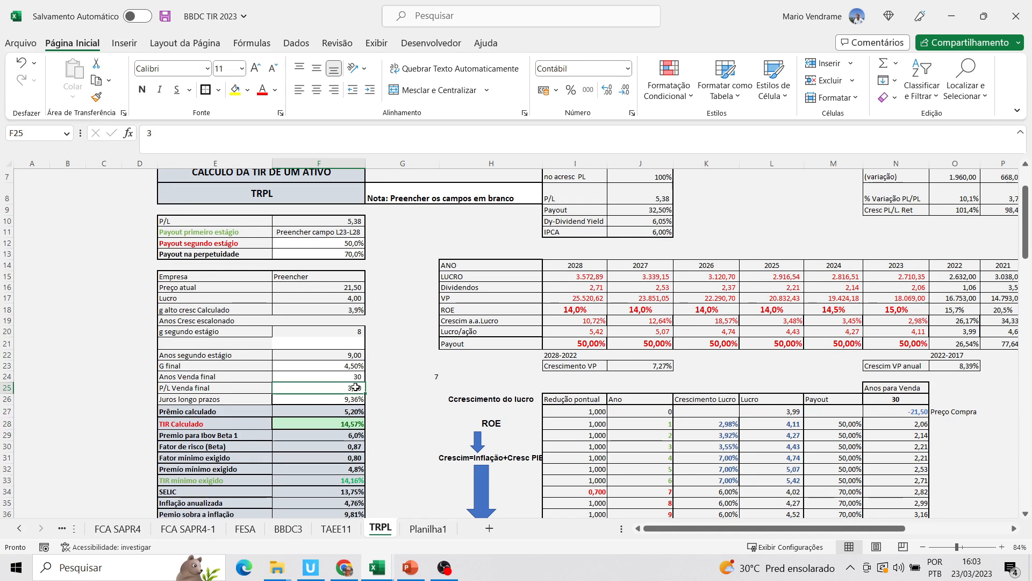
left_click_drag(1025, 254, 1025, 331)
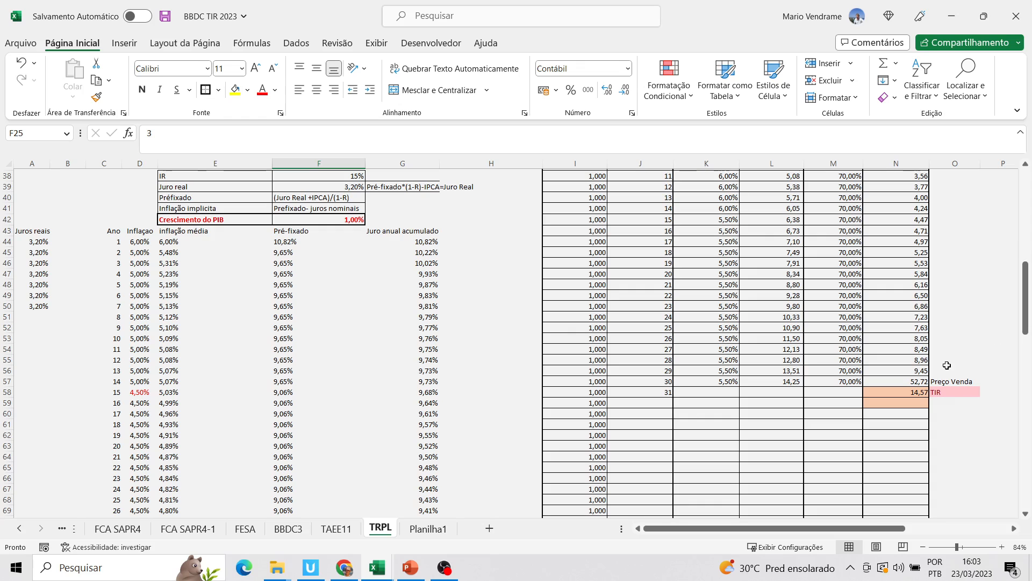
left_click_drag(921, 385, 921, 372)
left_click_drag(1026, 317, 1018, 253)
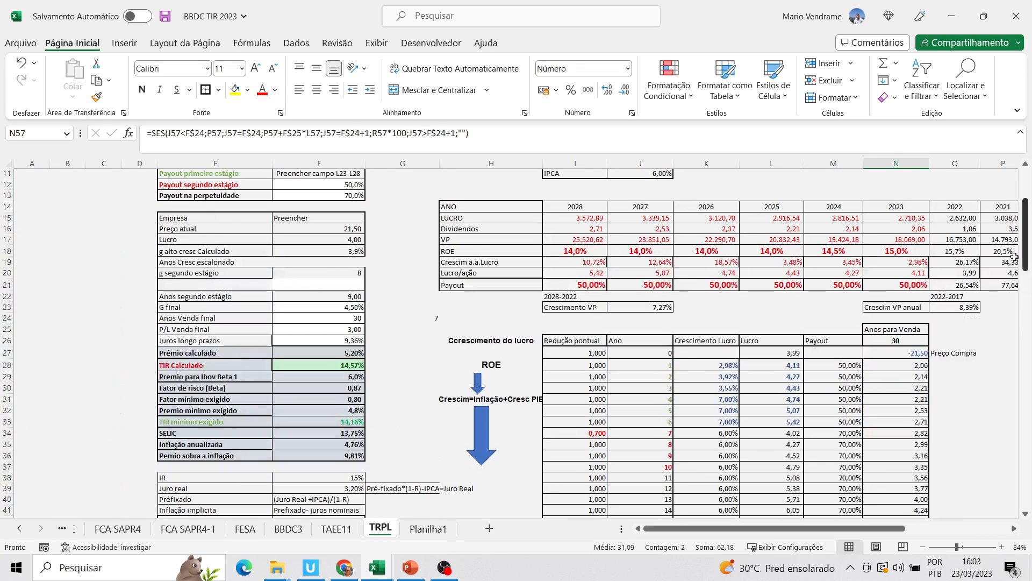
Test a P/L Venda final of 1, checking TIR Calculado and the year 30 Preço Venda cell
left_click(355, 329)
type("1")
left_click(381, 398)
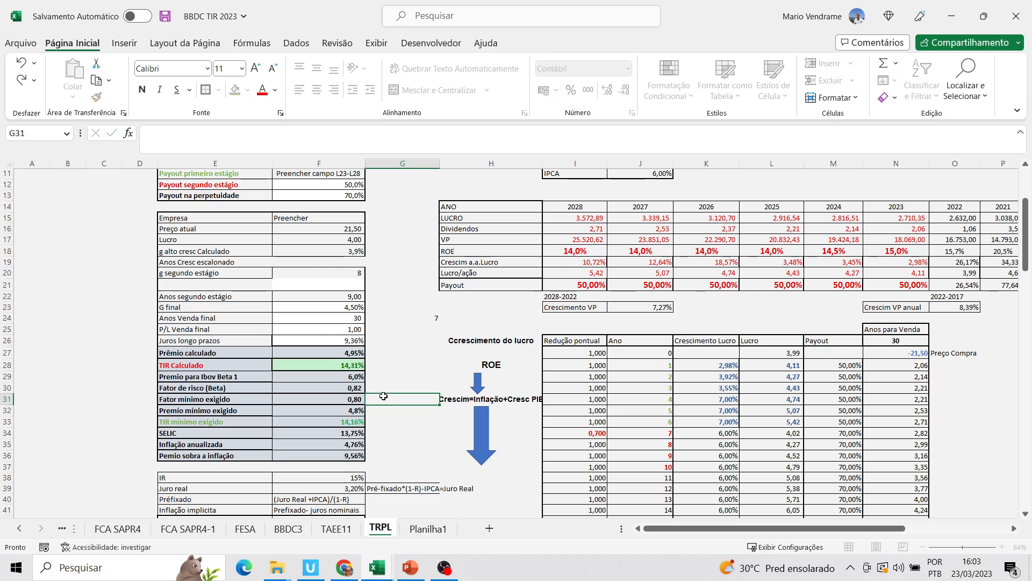
left_click(355, 365)
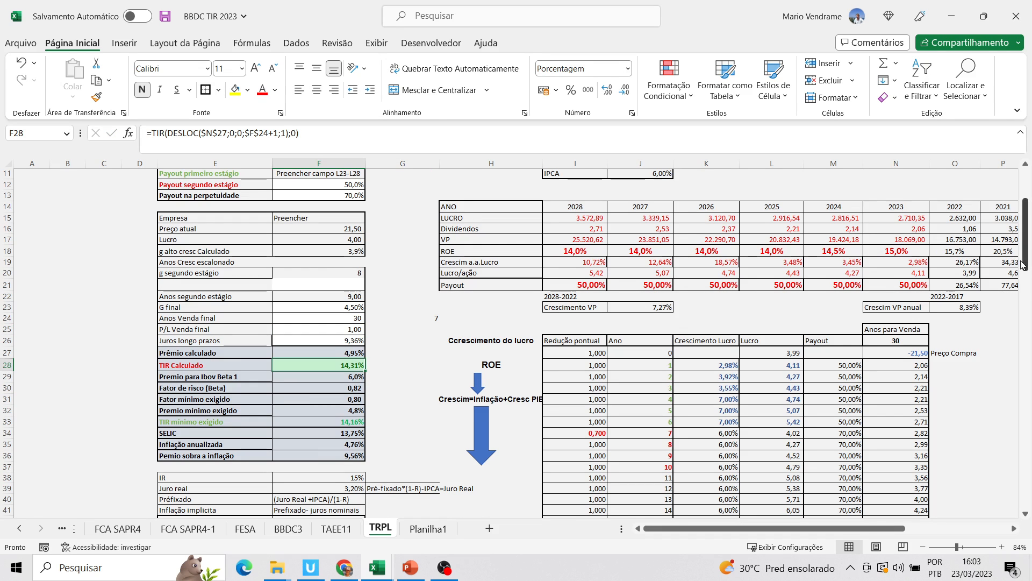
left_click_drag(1018, 251, 1023, 277)
left_click(923, 345)
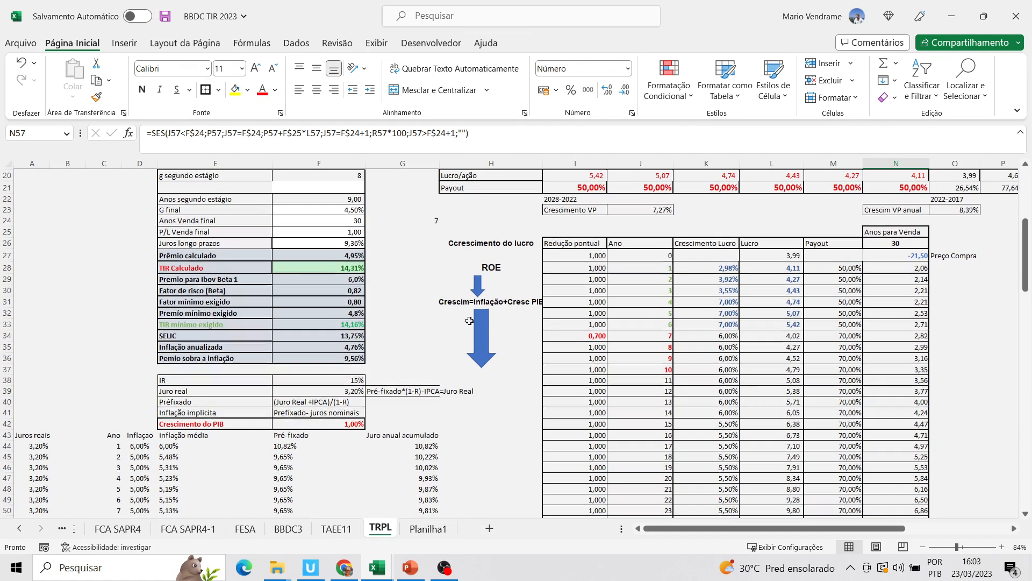
Try a P/L Venda final of 4, and set it back to 6
left_click(350, 230)
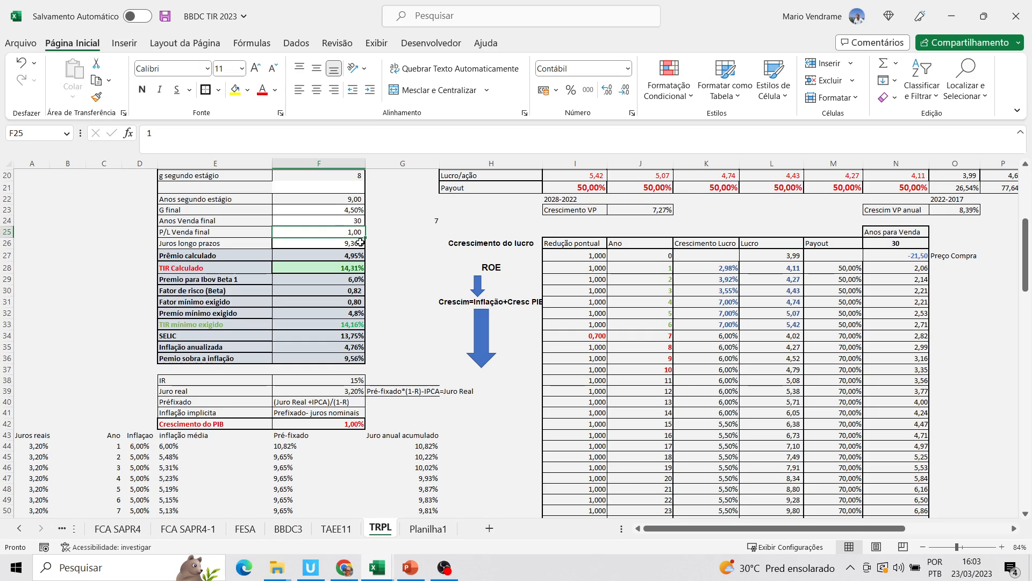
type("4")
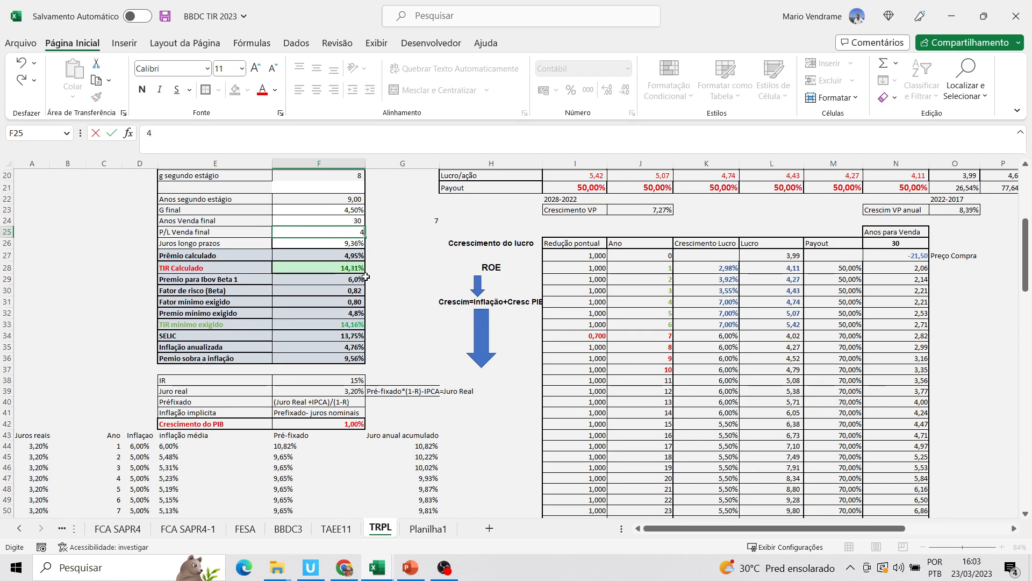
left_click(379, 279)
left_click(350, 231)
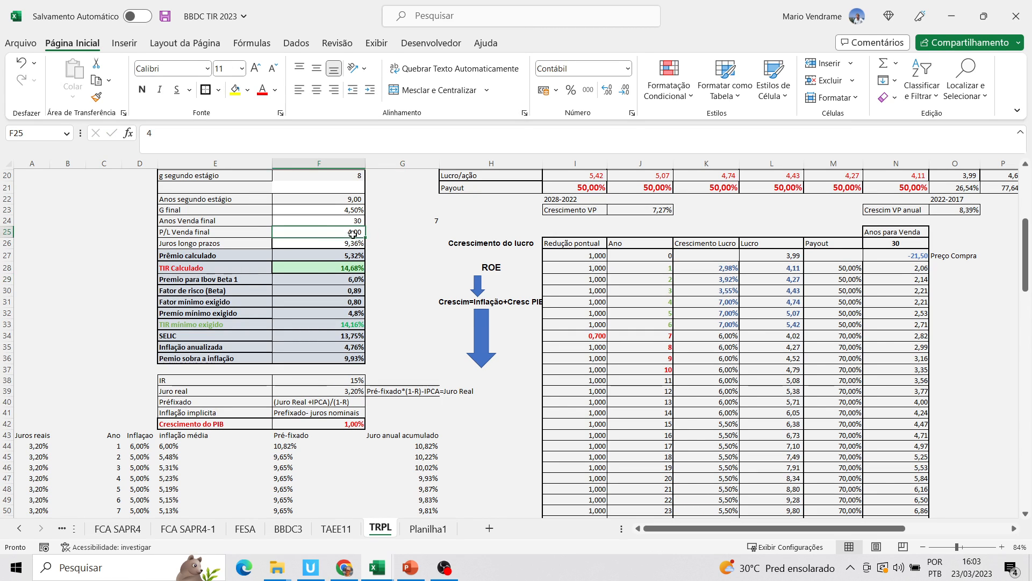
type("6")
left_click(350, 298)
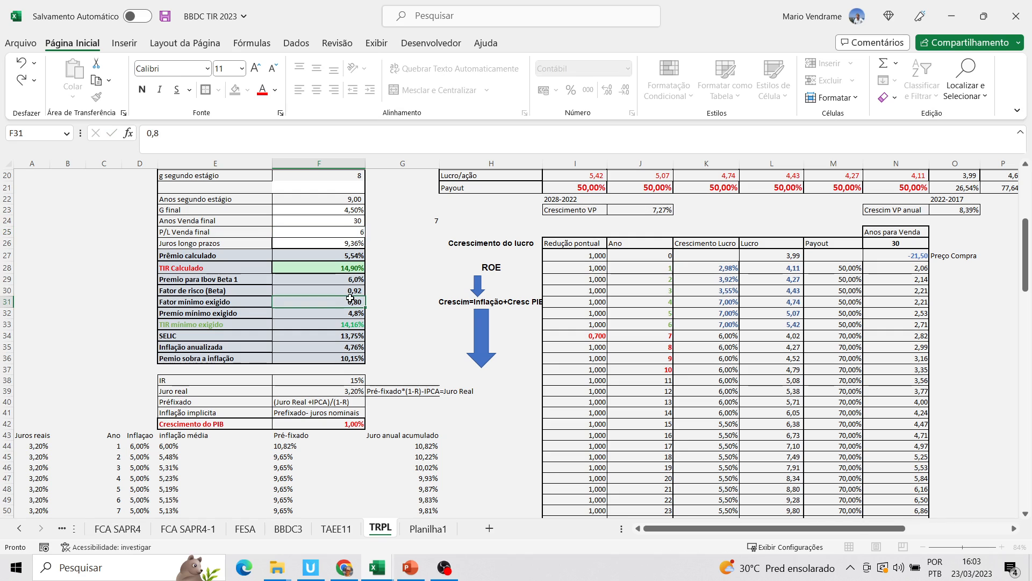
Set Anos Venda final to 20 and check the TIR Calculado cell
left_click(351, 230)
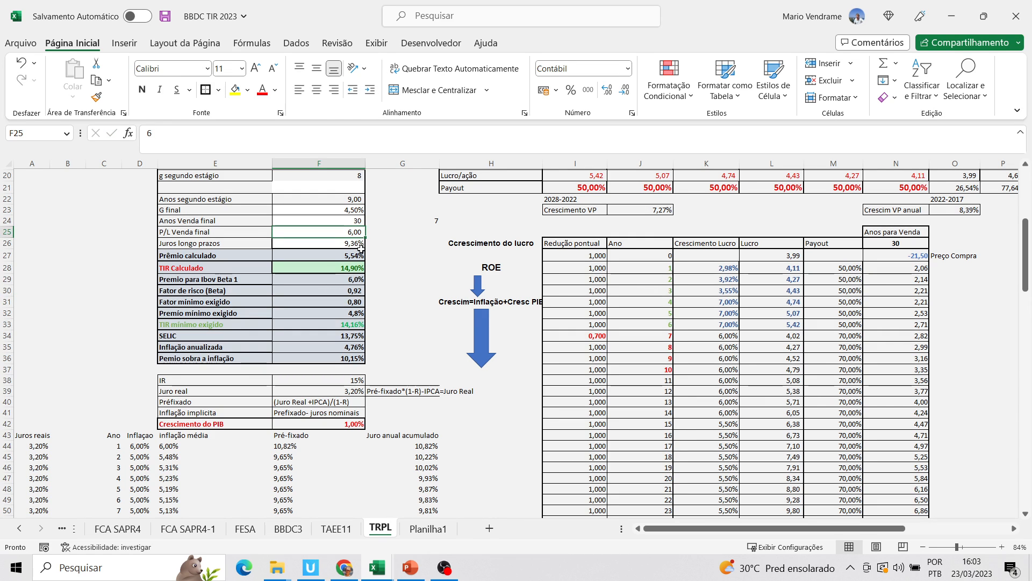
left_click(358, 221)
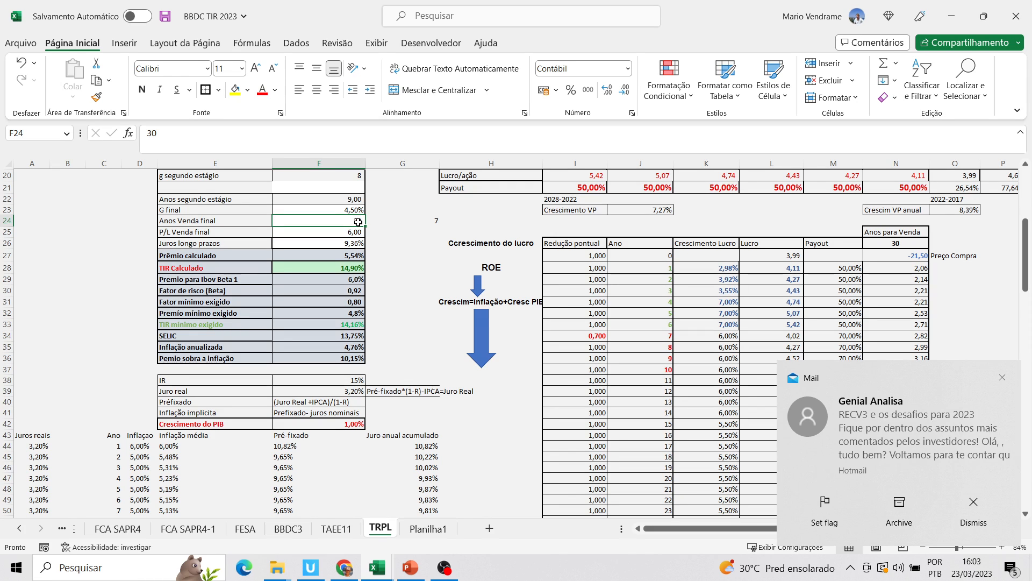
type("20")
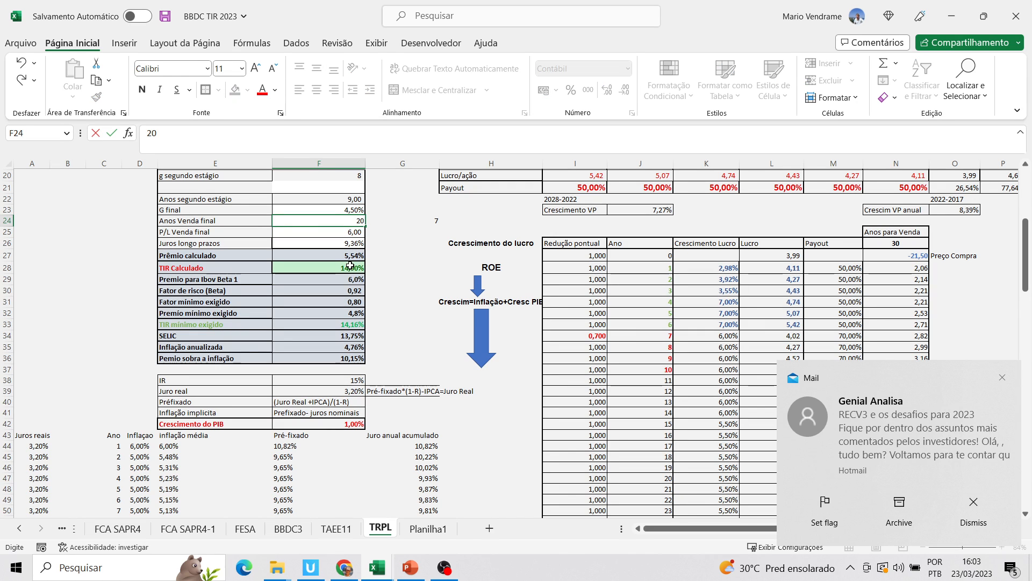
left_click(350, 266)
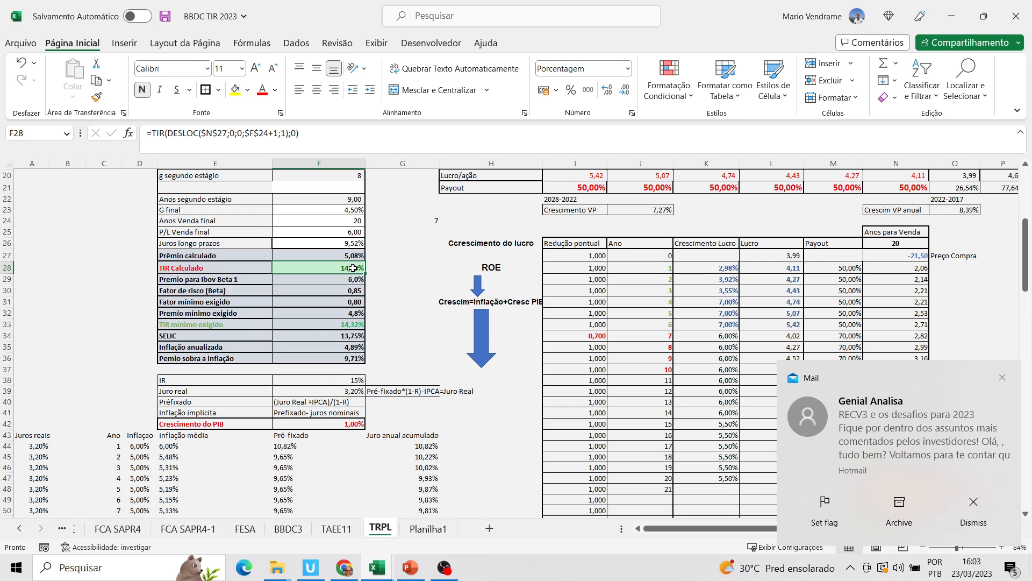
Test a Payout segundo estágio of 60%, checking TIR Calculado, and undo and redo the change
left_click_drag(1026, 257, 1012, 231)
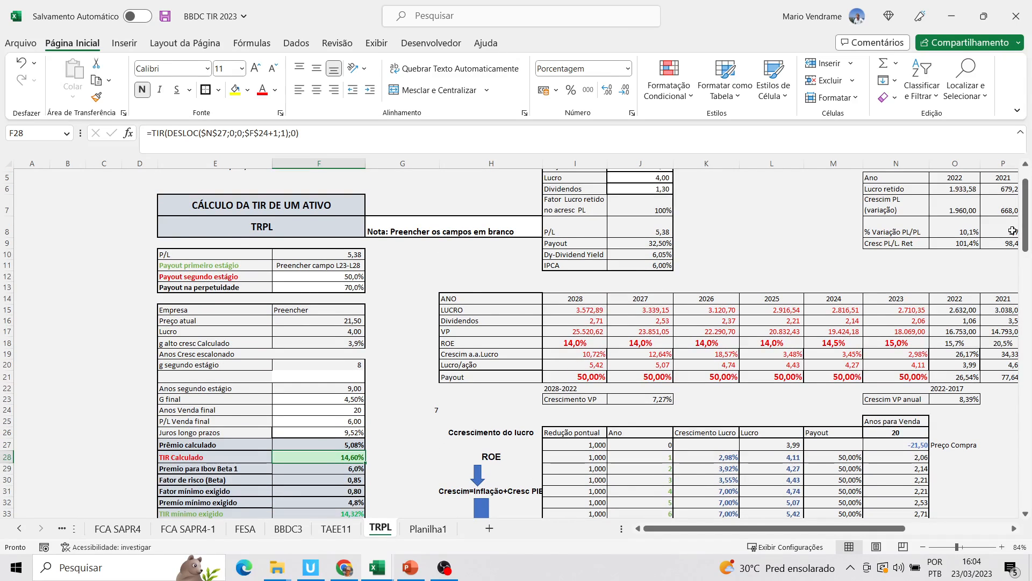
left_click(882, 375)
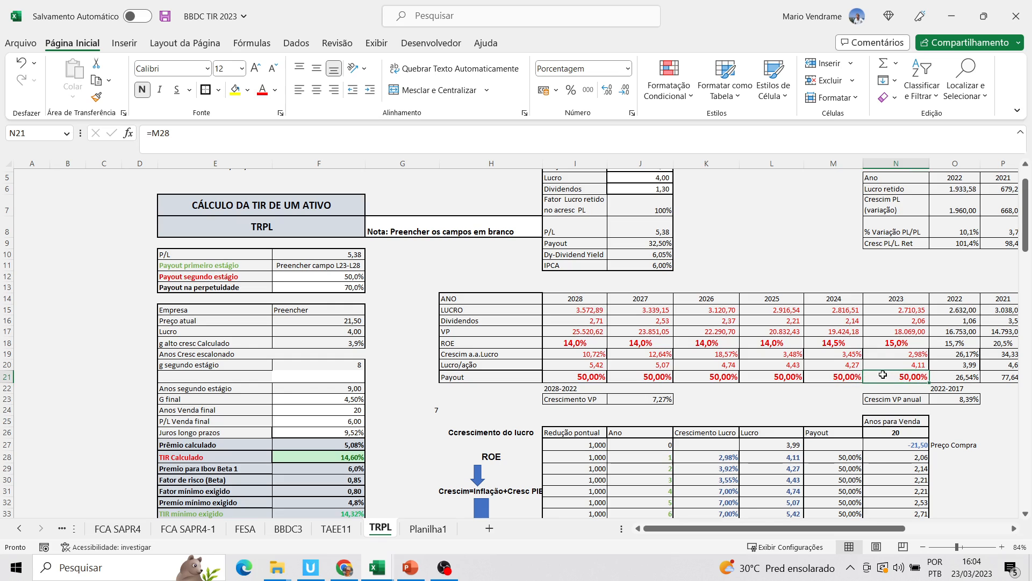
left_click(353, 277)
type("60")
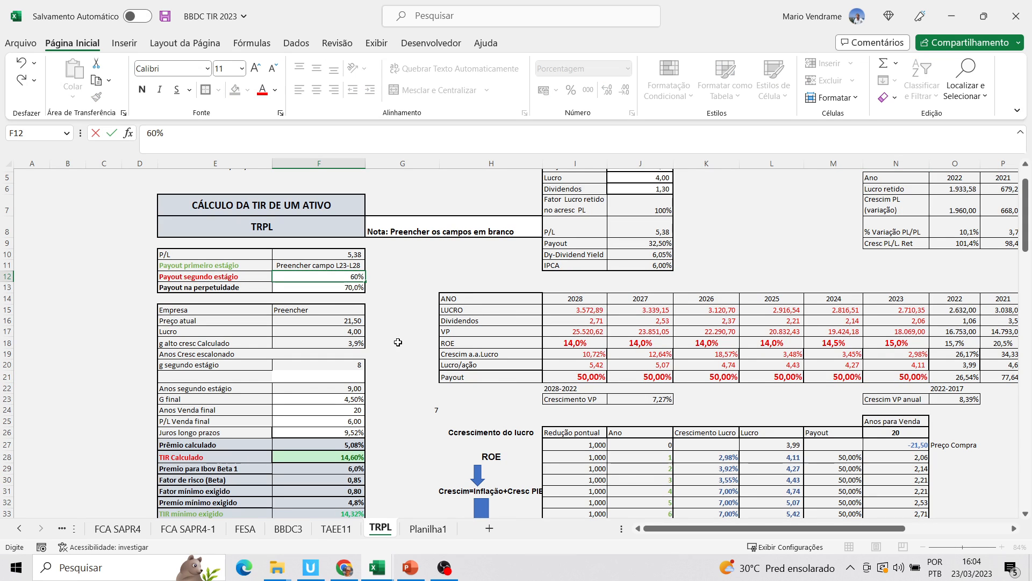
left_click(599, 385)
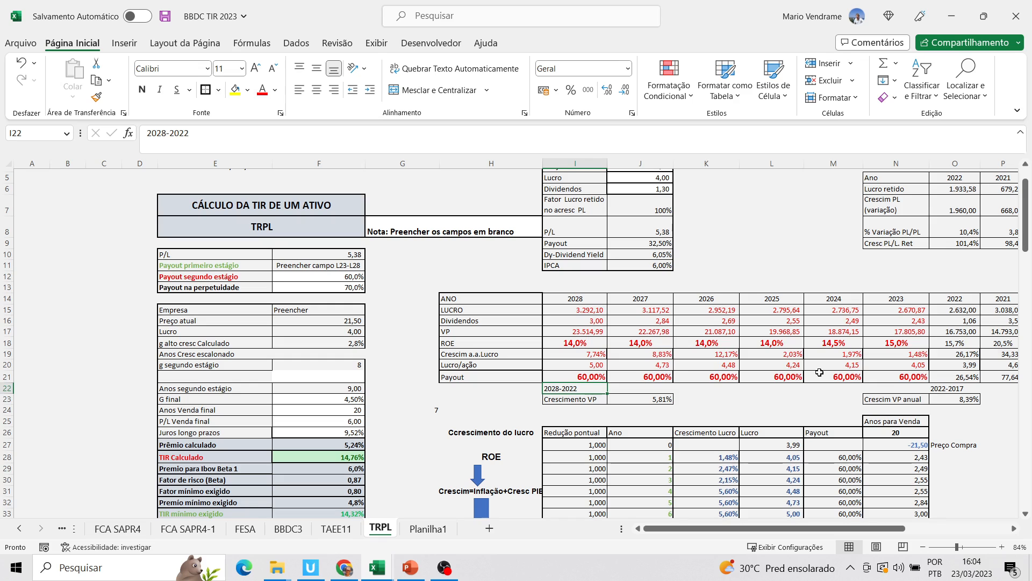
left_click(351, 458)
left_click(23, 63)
left_click(21, 81)
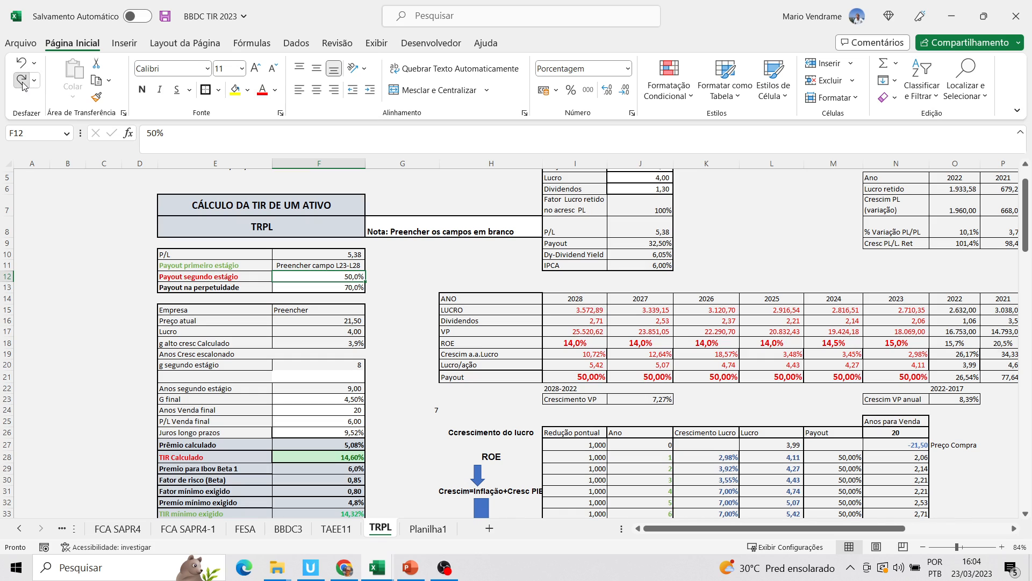
Examine the 2026 payout formula, the Crescimento Lucro of years 4 and 5, and the cash flow cells under Anos para Venda for years 2 to 6
left_click(679, 378)
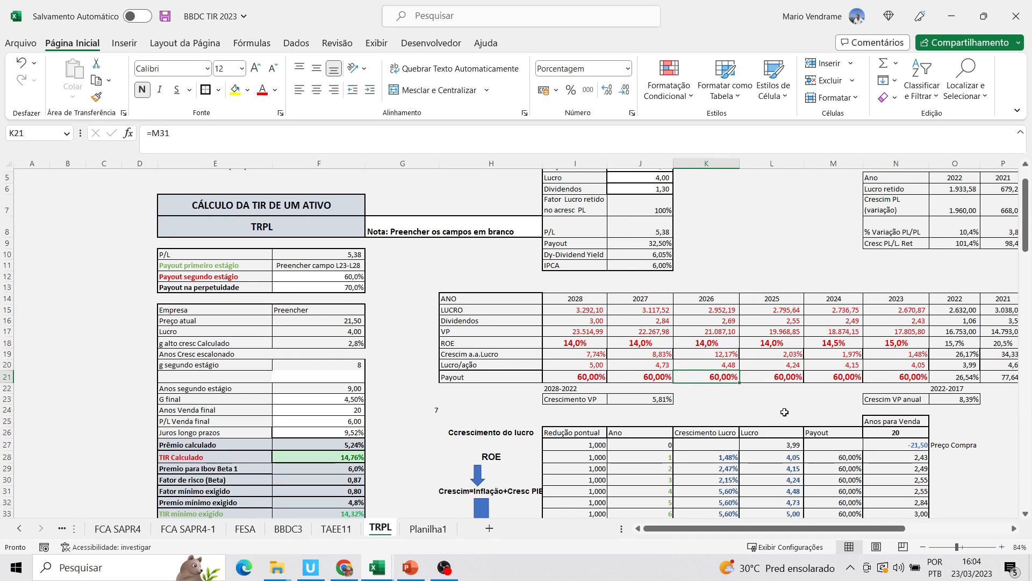
left_click_drag(1025, 239, 1025, 257)
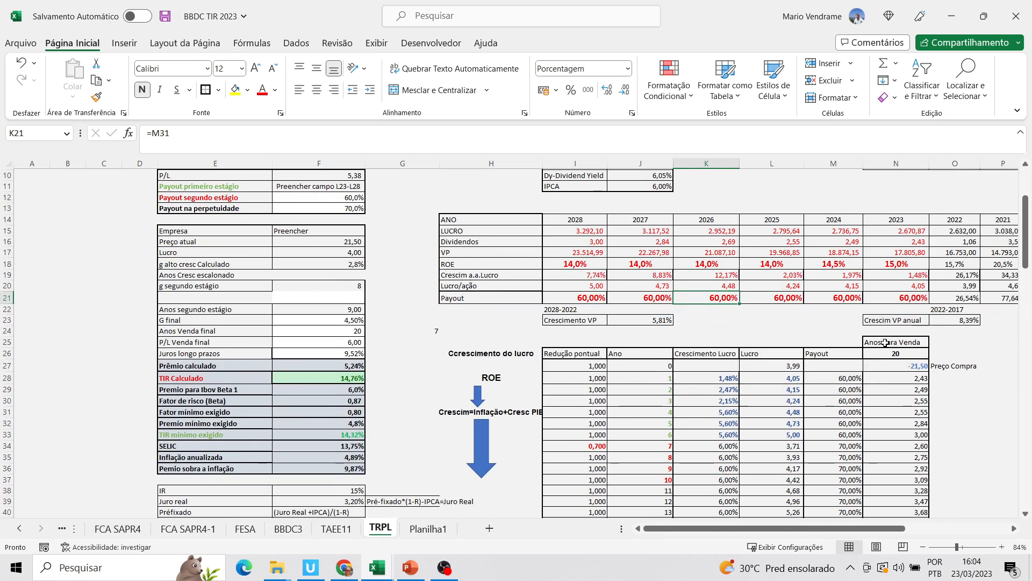
left_click(729, 413)
left_click(730, 425)
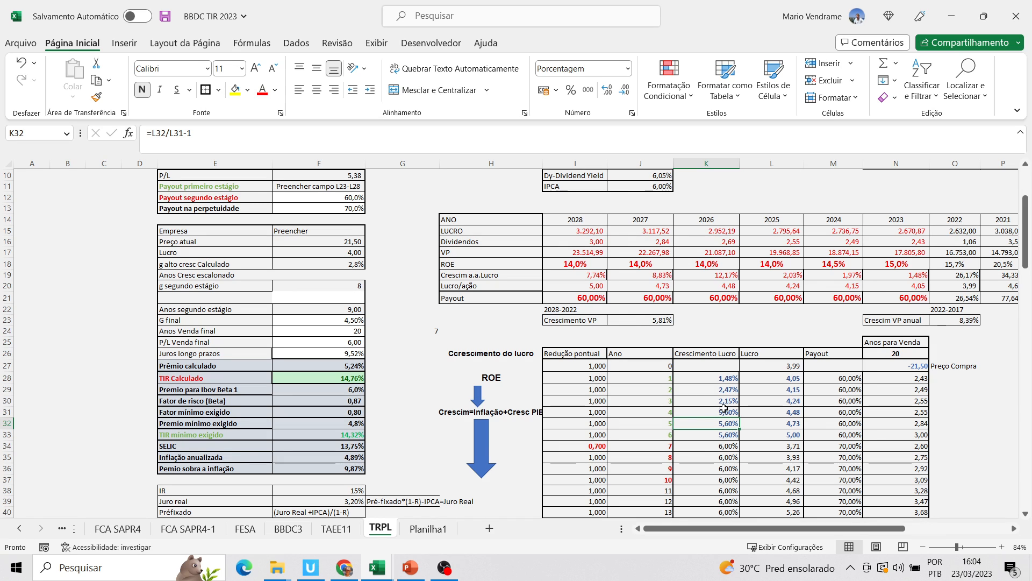
left_click(726, 411)
left_click(729, 424)
left_click(908, 404)
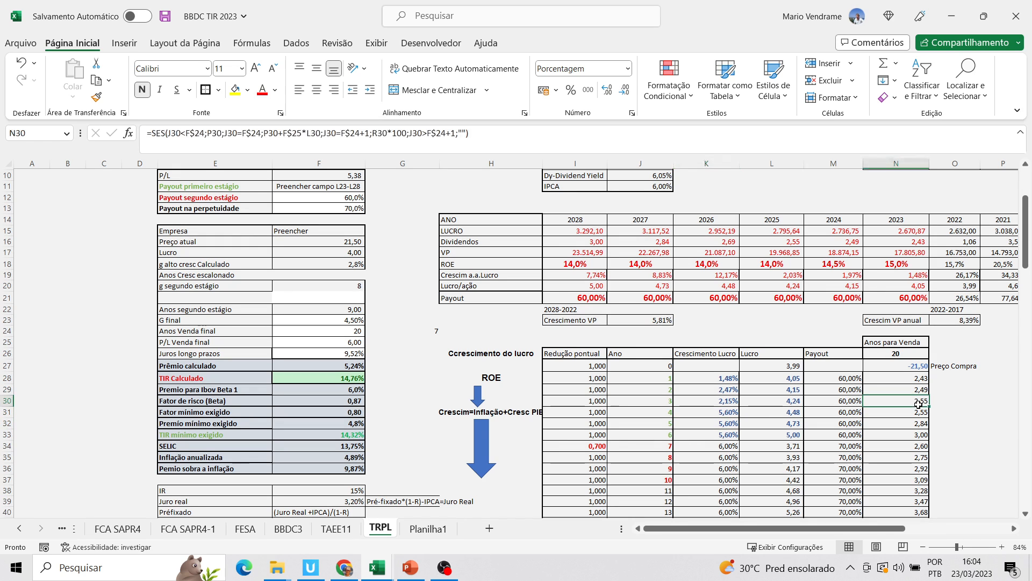
left_click(921, 434)
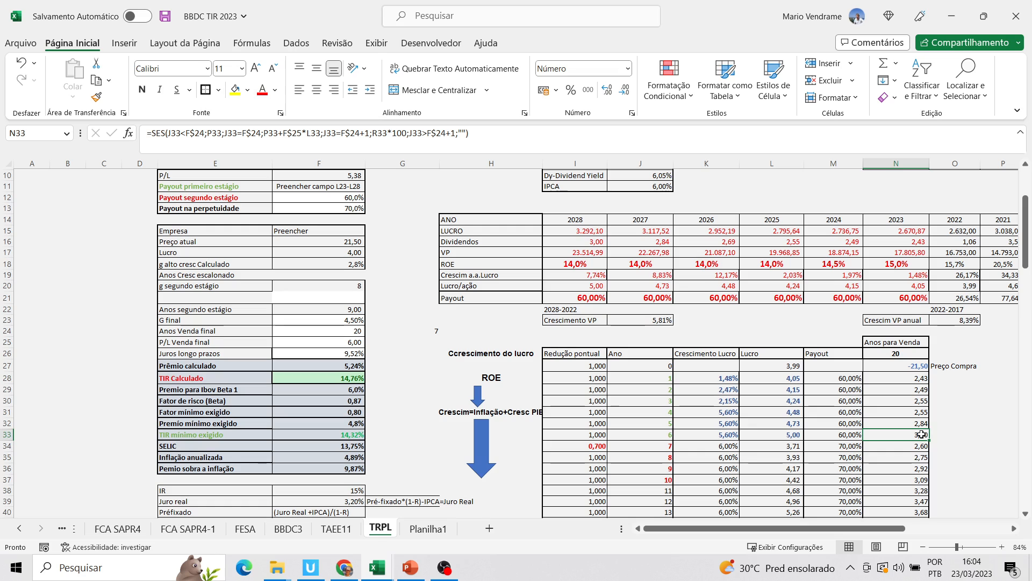
left_click(920, 423)
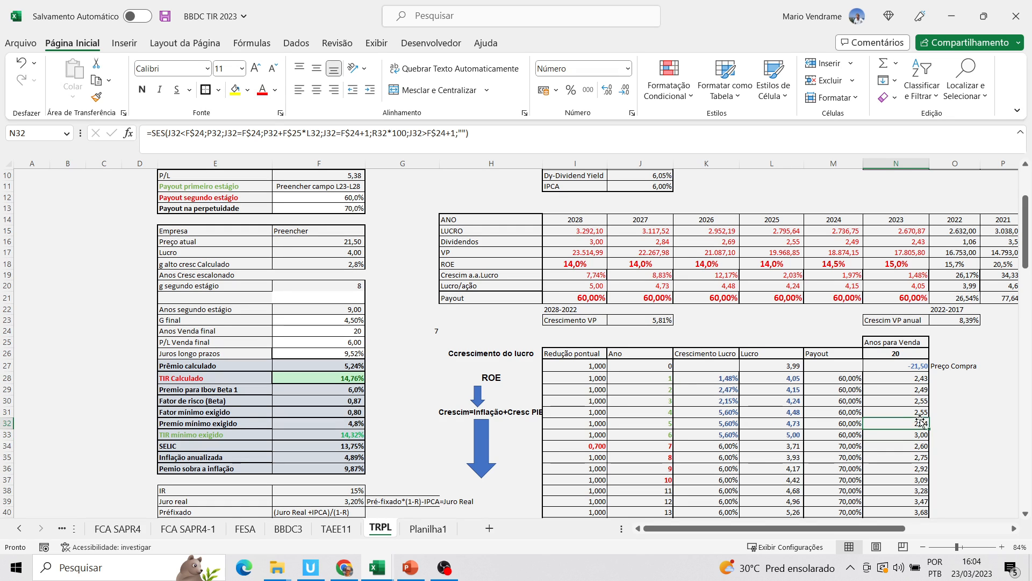
left_click(917, 411)
left_click(913, 402)
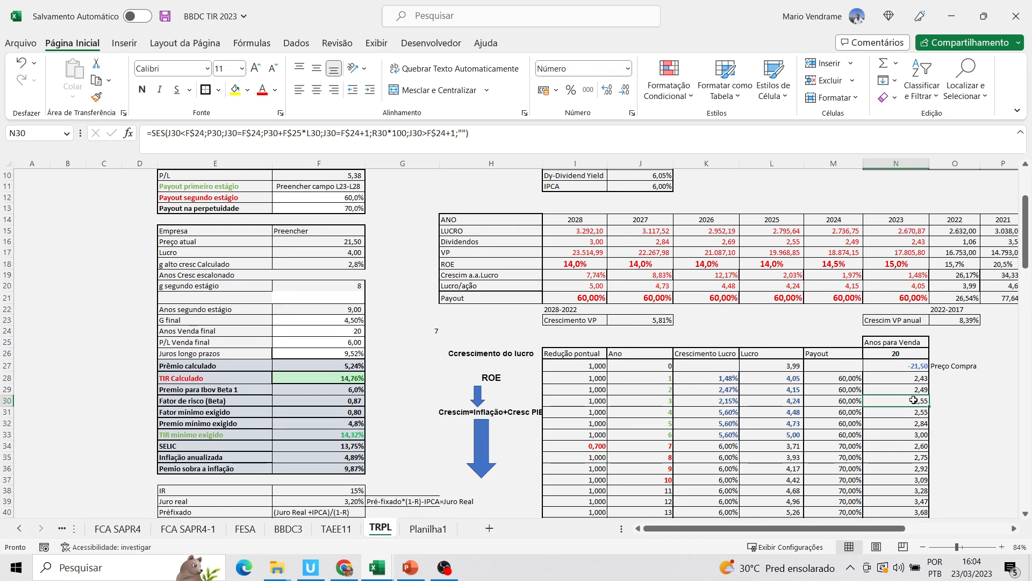
left_click(914, 391)
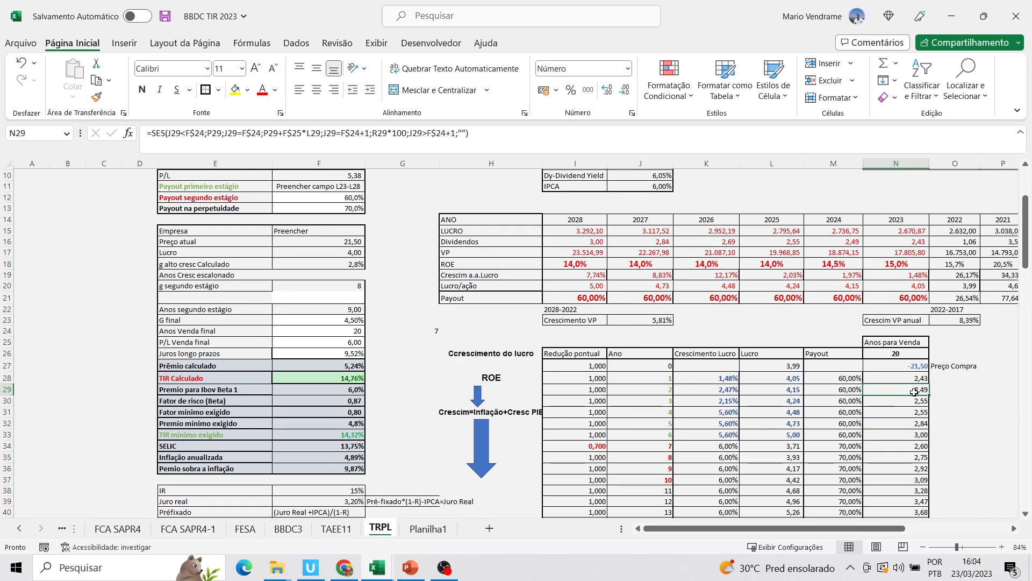
left_click(922, 421)
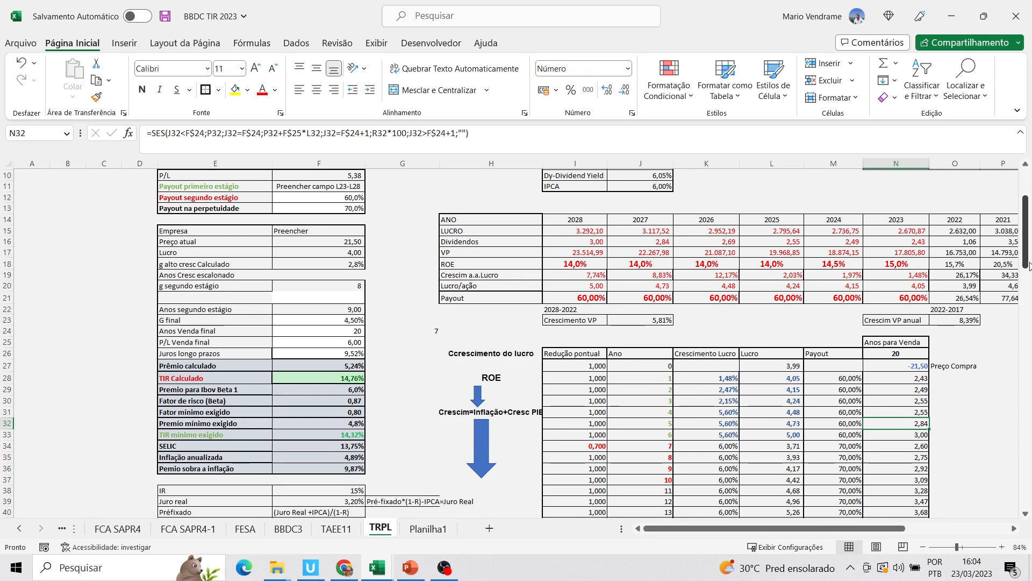
Test a Fator Lucro retido no acresc PL of 110% and one of 120%
scroll(724, 238, "up", 2)
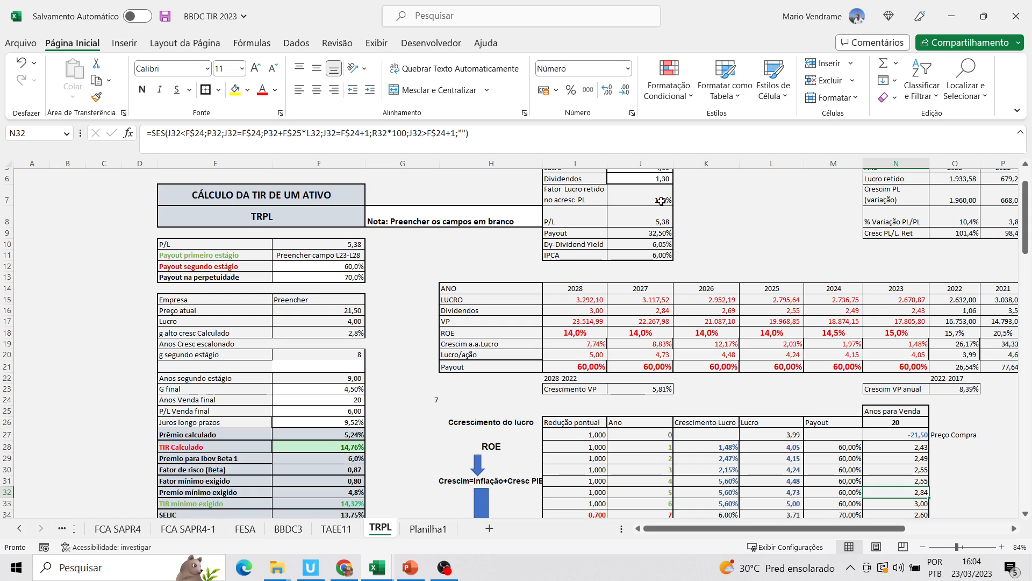
left_click(666, 201)
type("11")
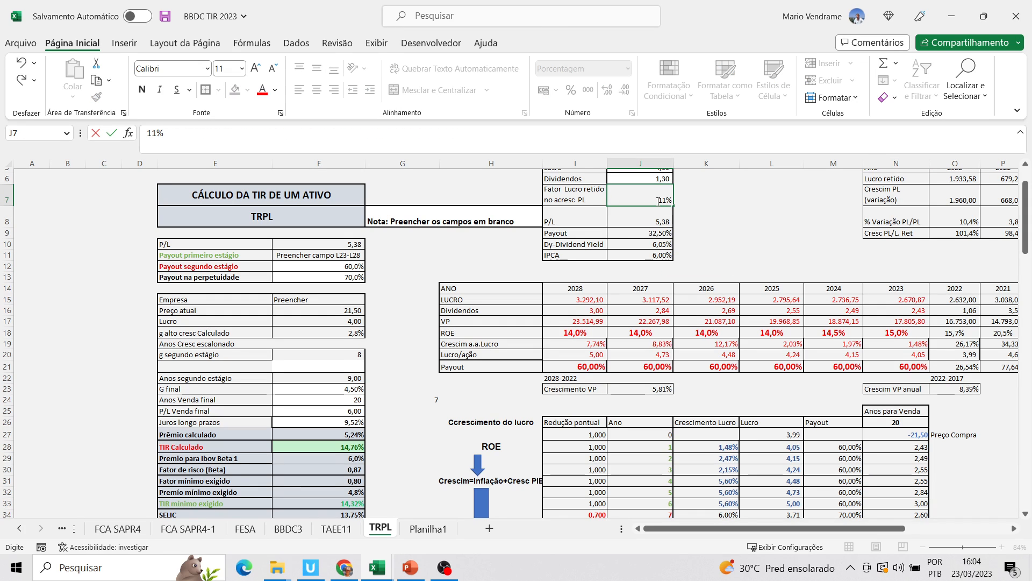
type("0")
left_click(679, 297)
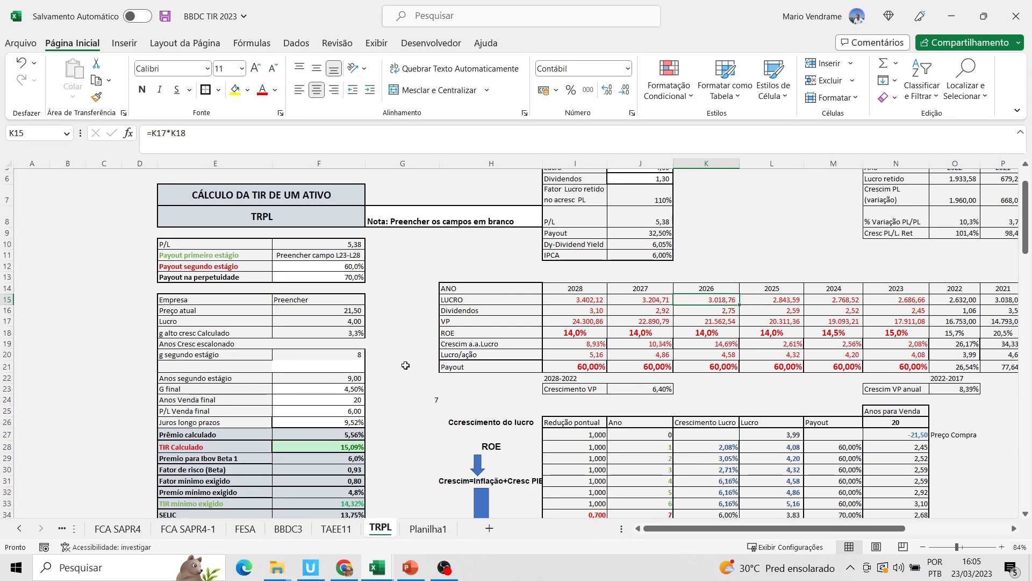
left_click(656, 200)
type("12")
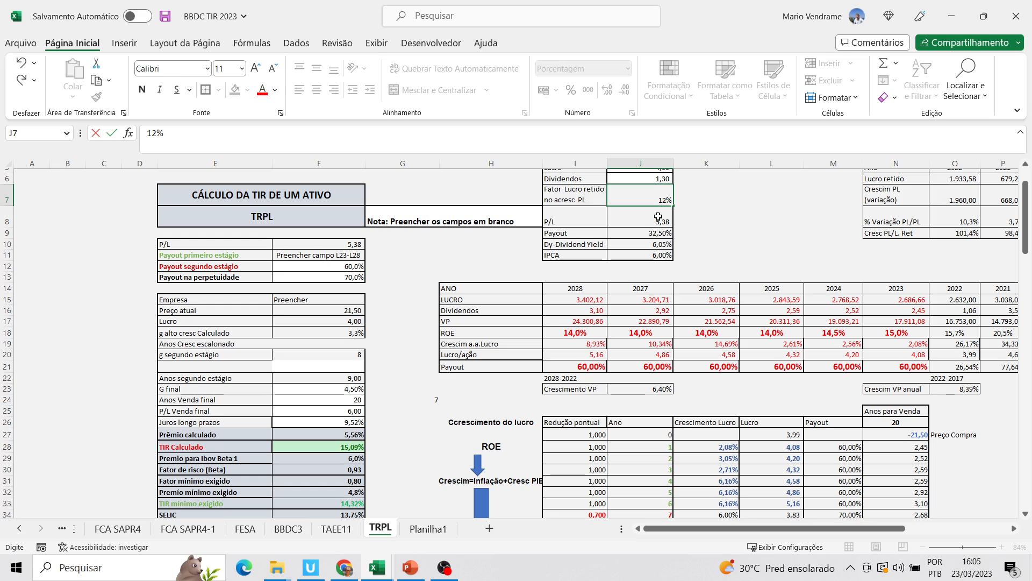
type("0")
left_click(665, 277)
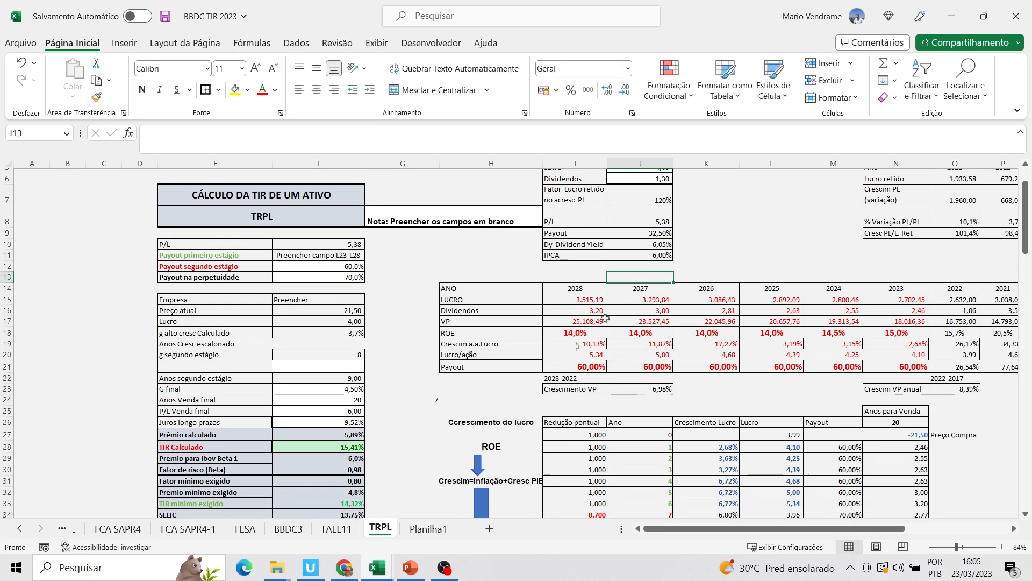
Set Payout segundo estágio to 50%, and check TIR Calculado and the Payout na perpetuidade input
left_click(354, 267)
type("5")
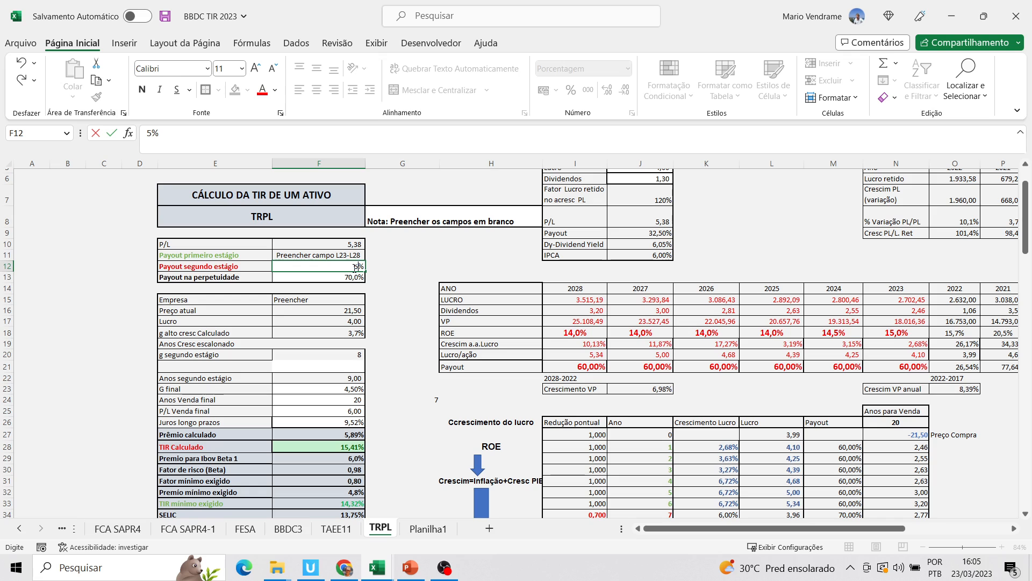
type("0")
left_click(356, 411)
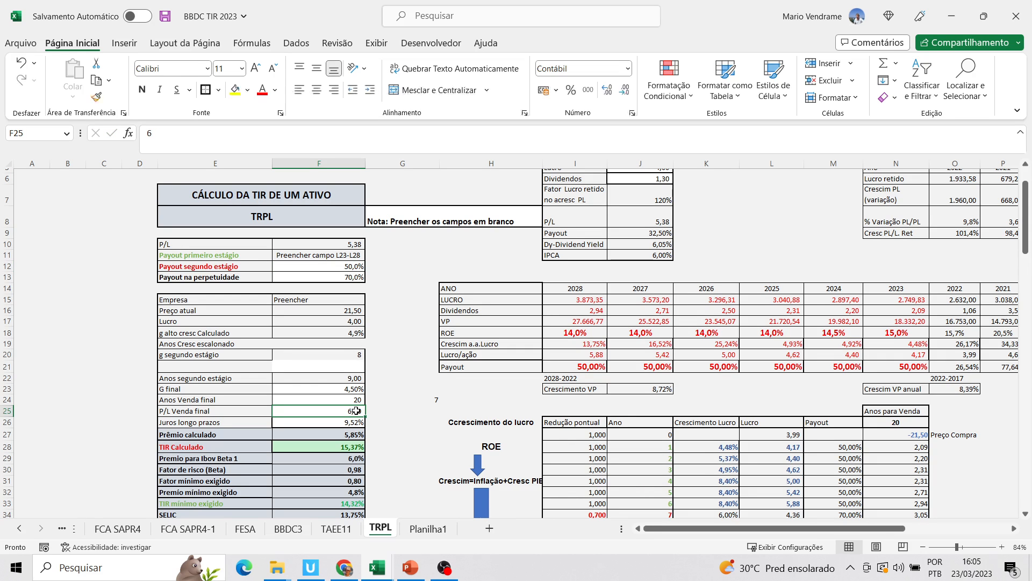
left_click(359, 446)
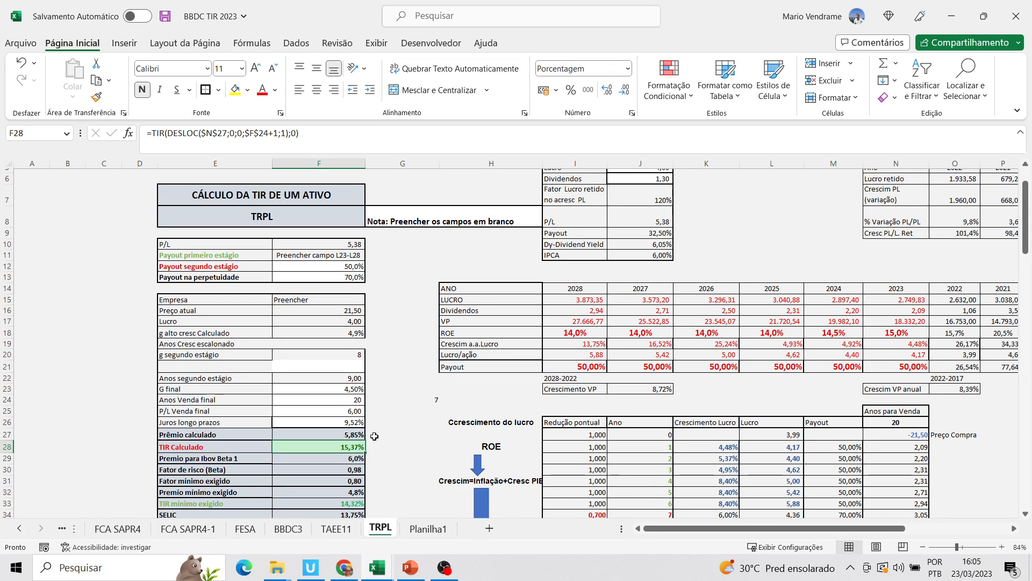
left_click(349, 278)
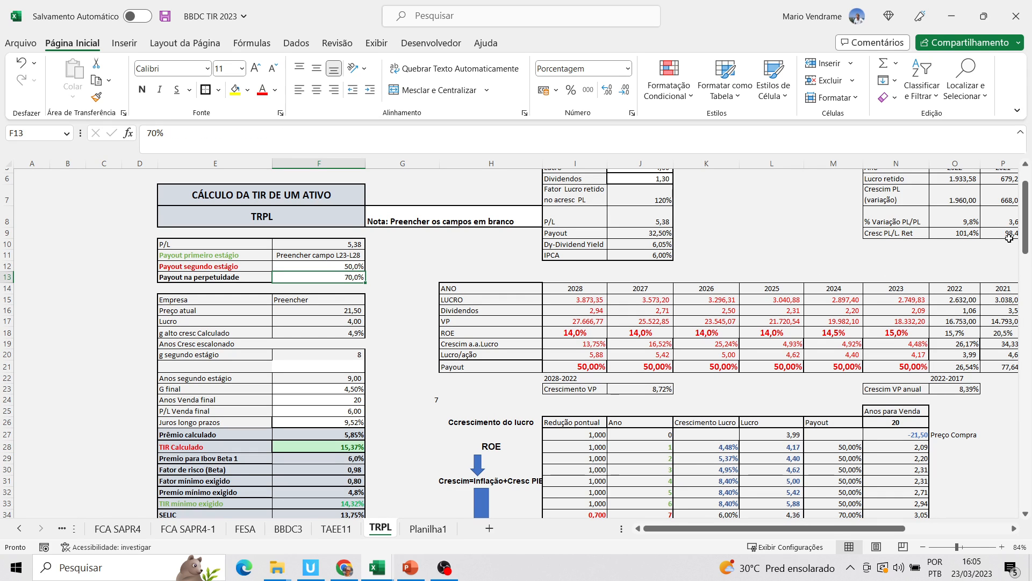
Set Fator Lucro retido no acresc PL to 105%
mouse_move(1021, 242)
left_mouse_down()
mouse_move(1029, 250)
mouse_move(1027, 238)
left_mouse_up()
left_click(658, 249)
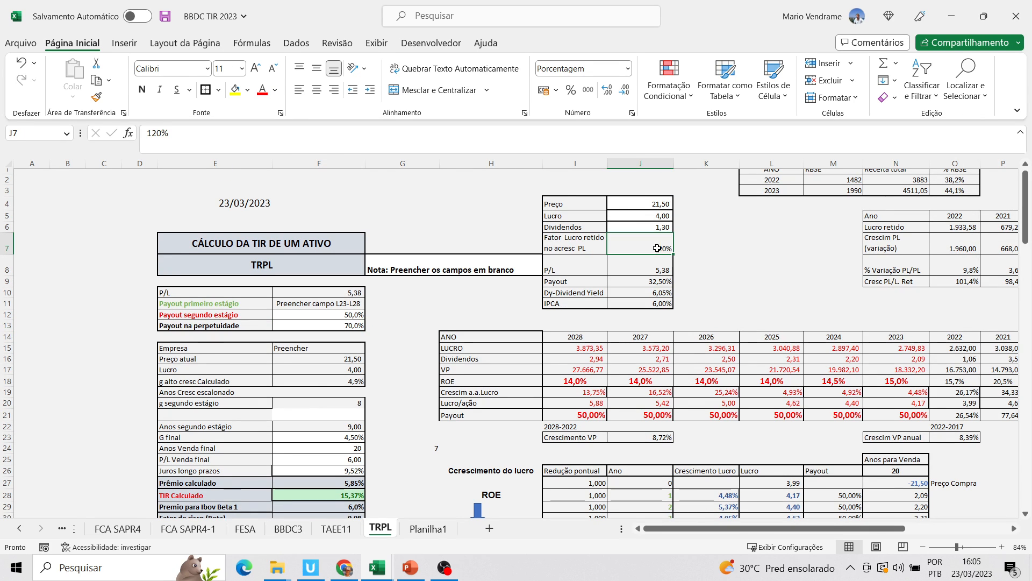
type("10")
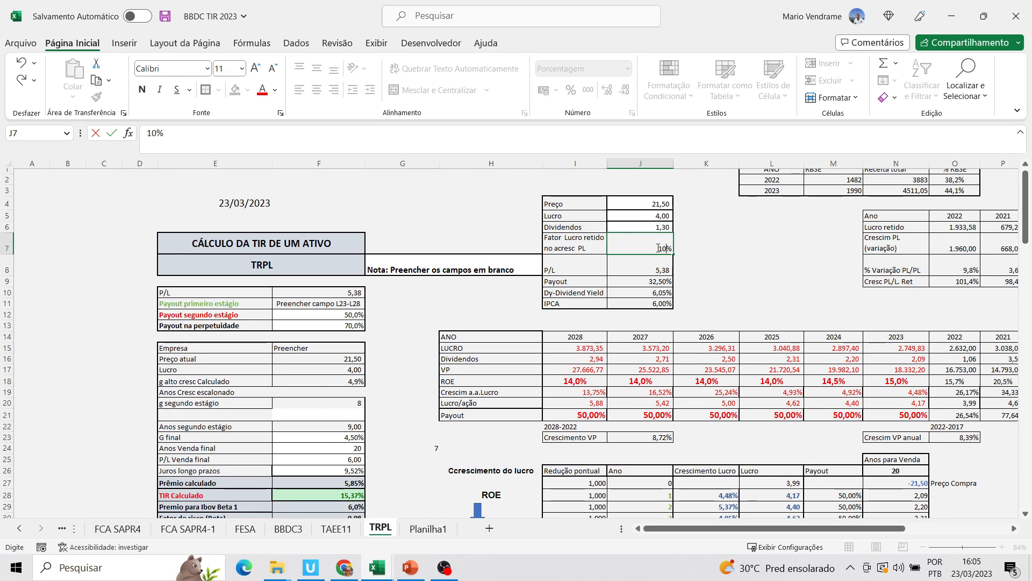
type("5")
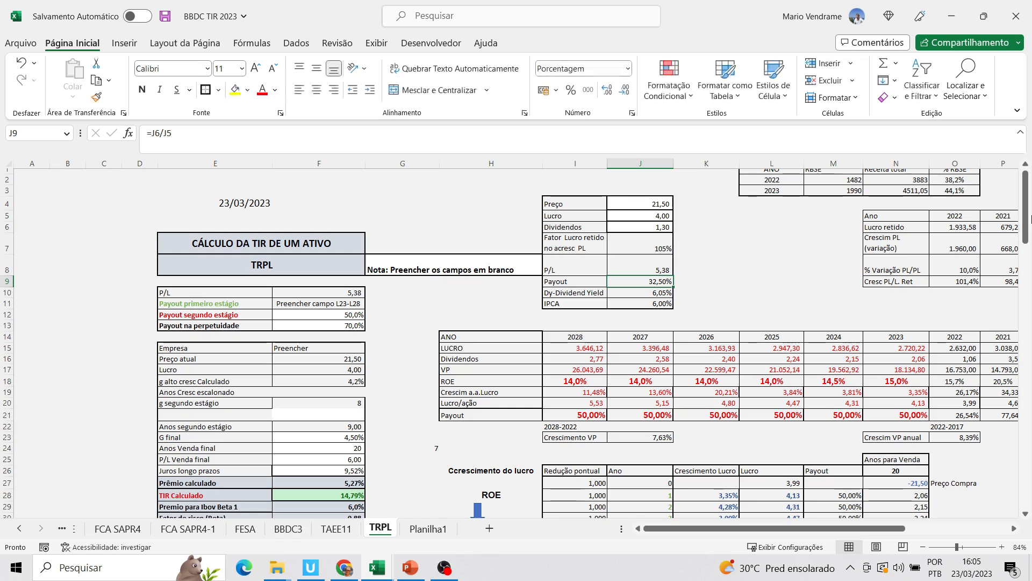
Examine the 2024 column's Payout, Lucro/ação, Crescim a.a.Lucro and ROE cells and their formulas
mouse_move(1025, 226)
left_mouse_down()
mouse_move(1030, 264)
mouse_move(1027, 239)
left_mouse_up()
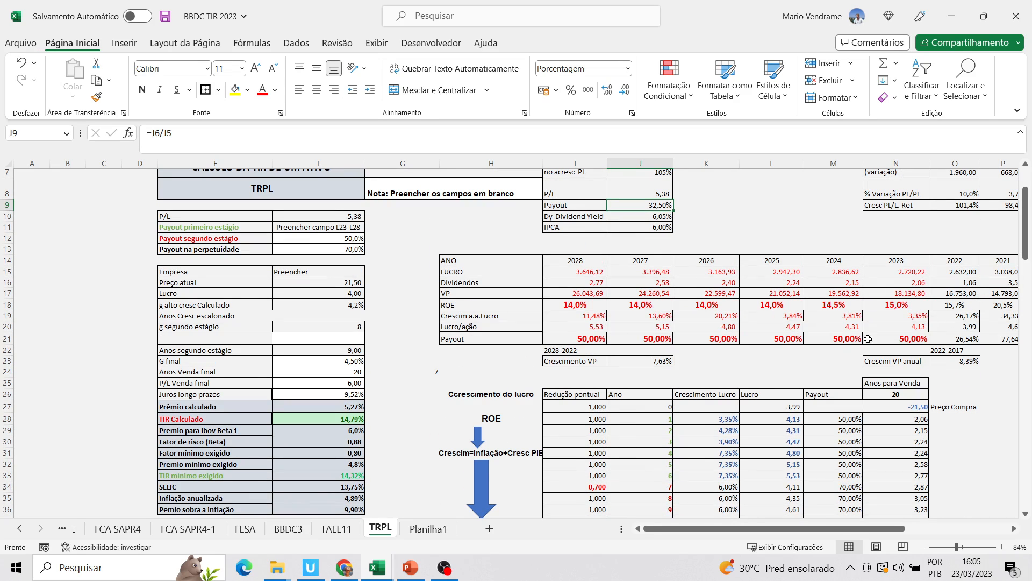
left_click(832, 348)
left_click(839, 338)
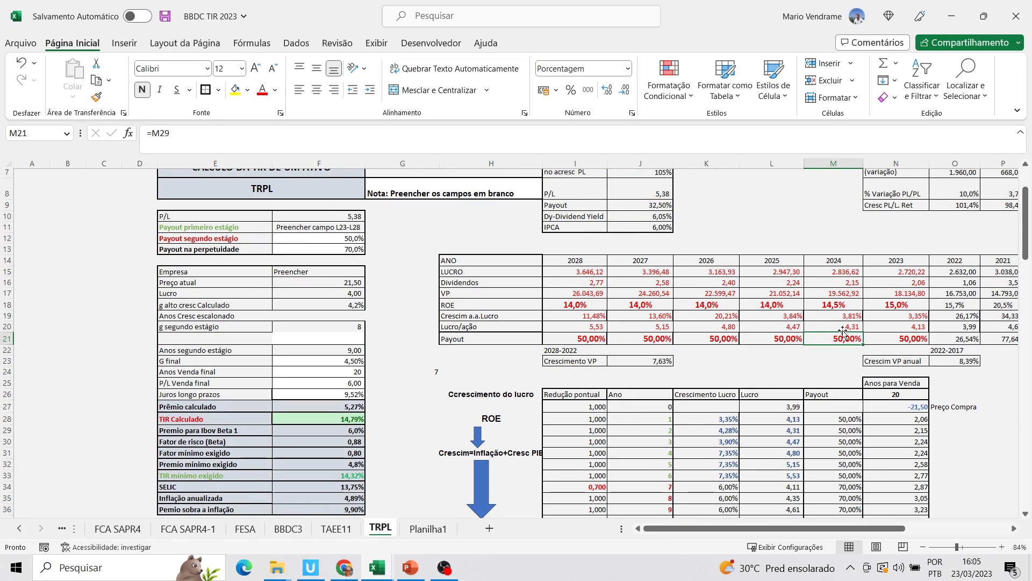
left_click(844, 327)
left_click(849, 316)
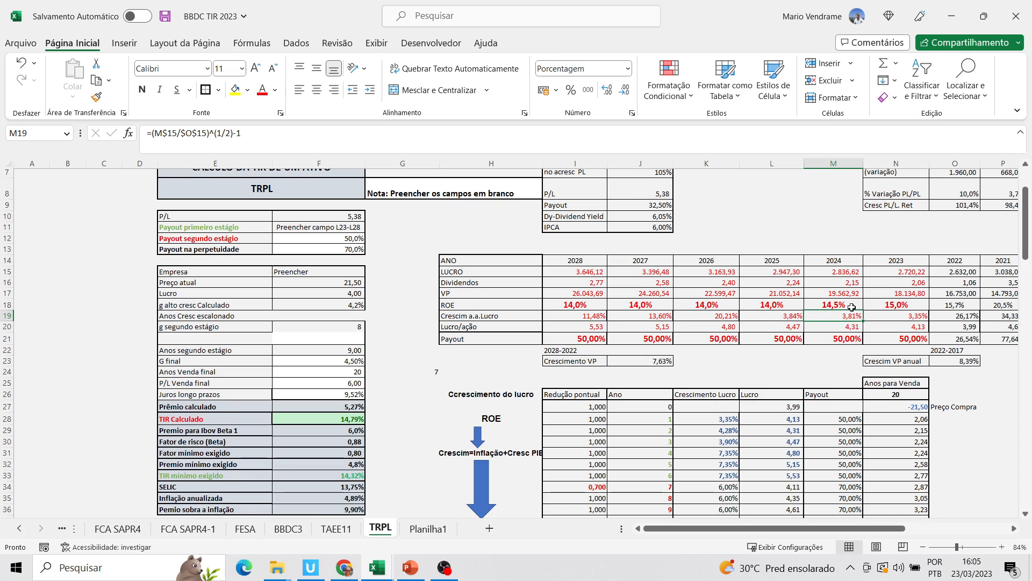
left_click(852, 305)
left_click(852, 318)
left_click(849, 305)
left_click(855, 324)
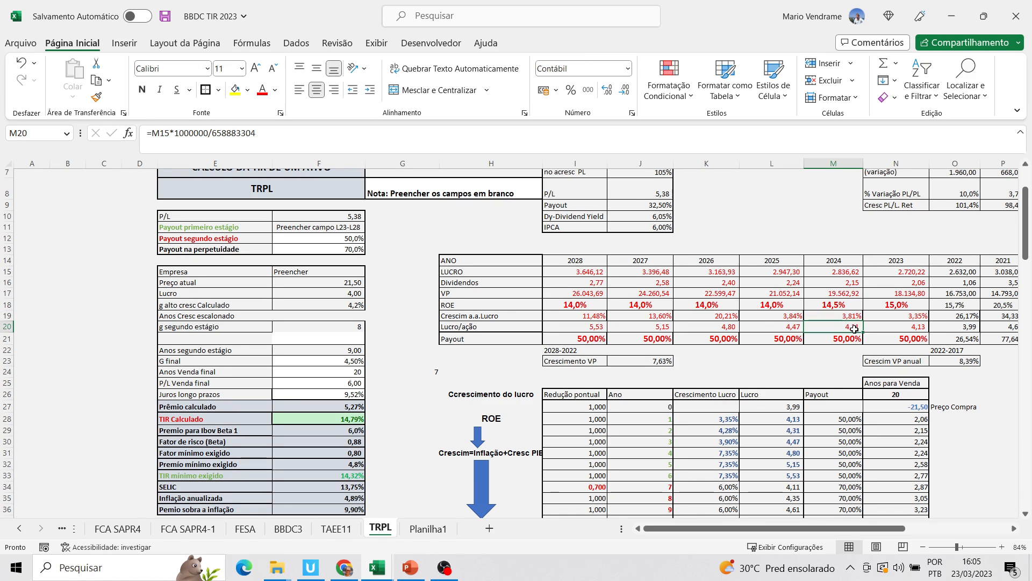
left_click(854, 318)
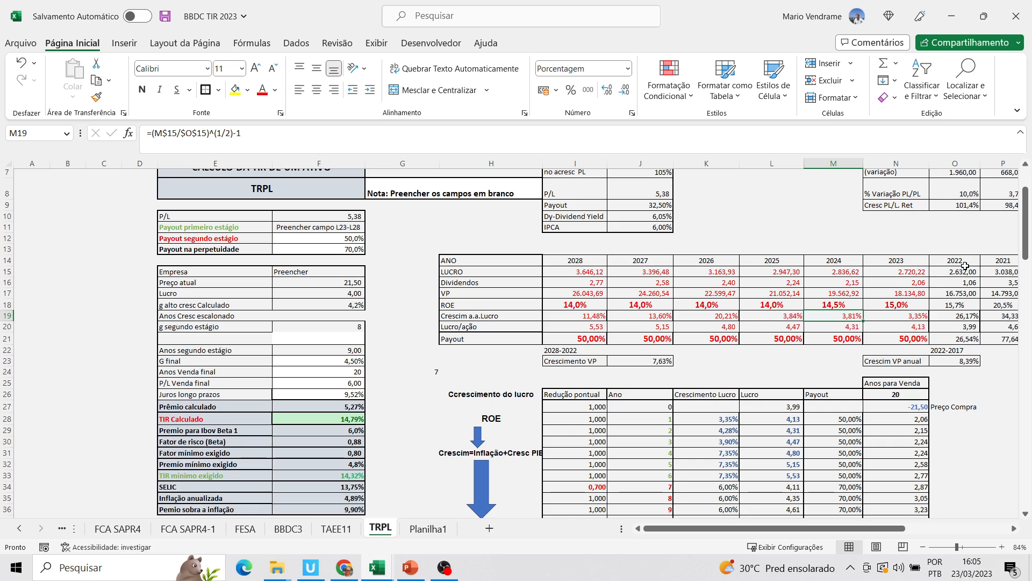
Set Dividendos to 1,00 and check the Payout cell below it
left_click_drag(1024, 257, 1000, 226)
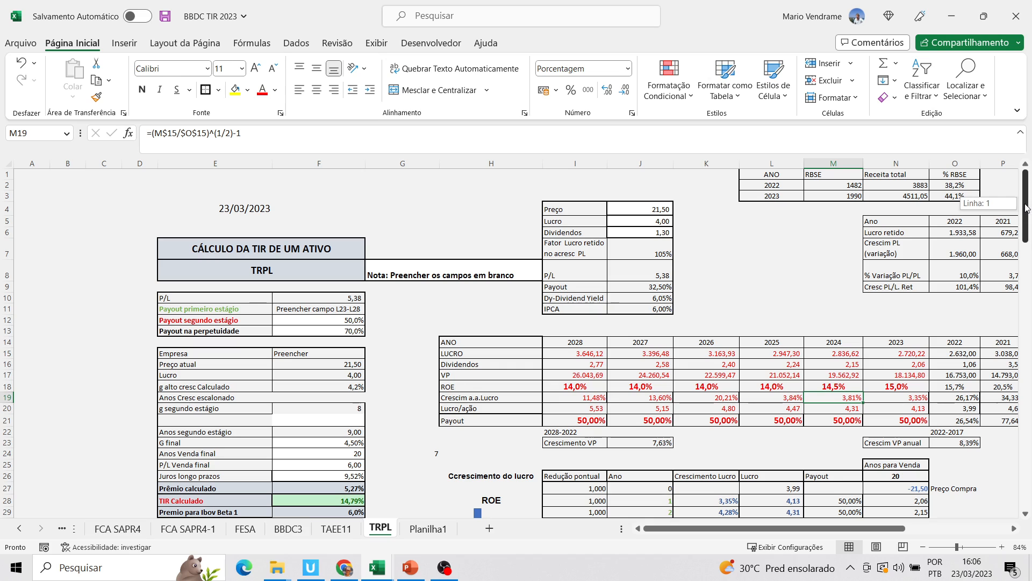
left_click(666, 233)
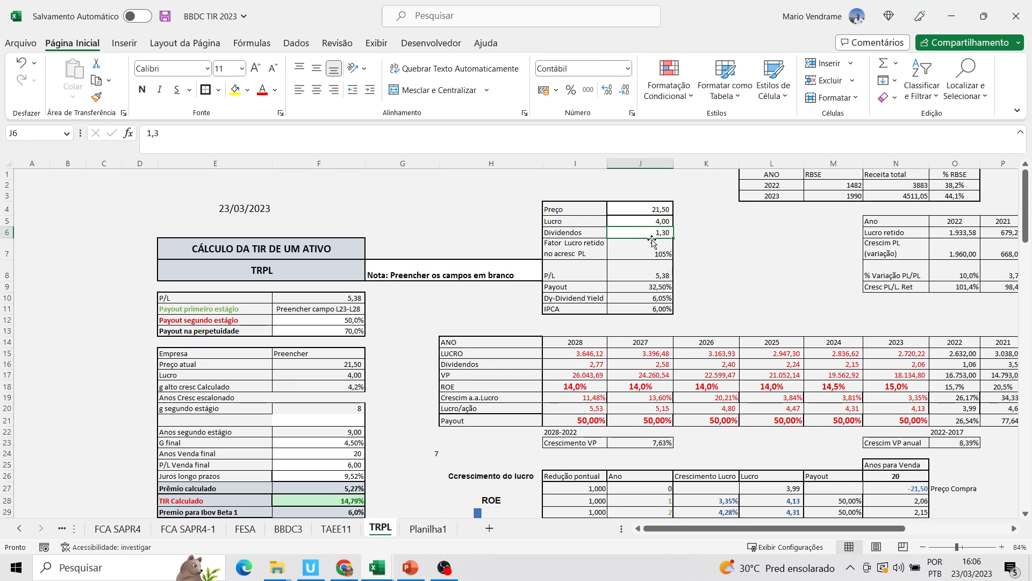
type("1")
left_click(671, 291)
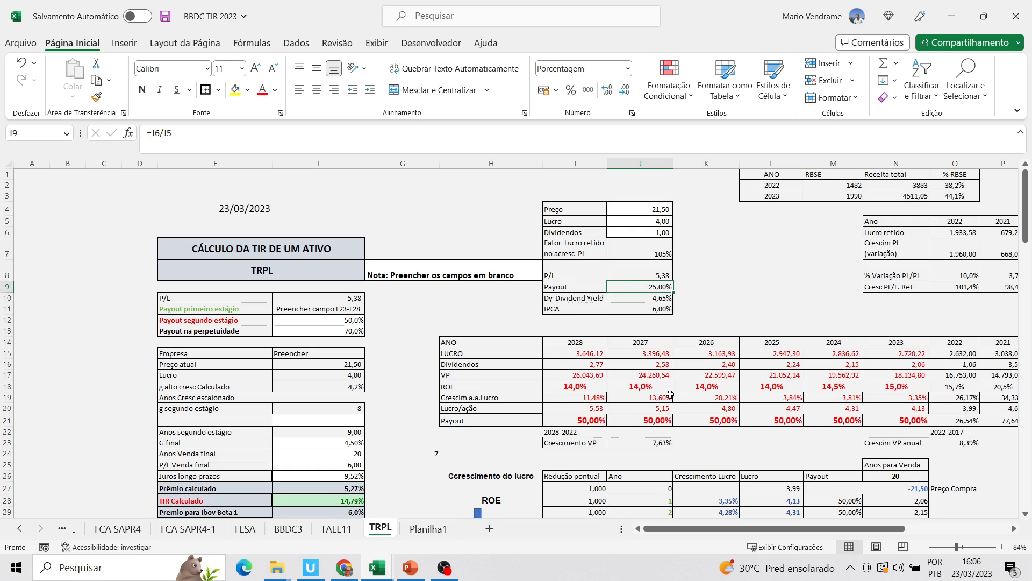
Set the 2023 ROE to 14% and check the Juros longo prazos cell
left_click(598, 385)
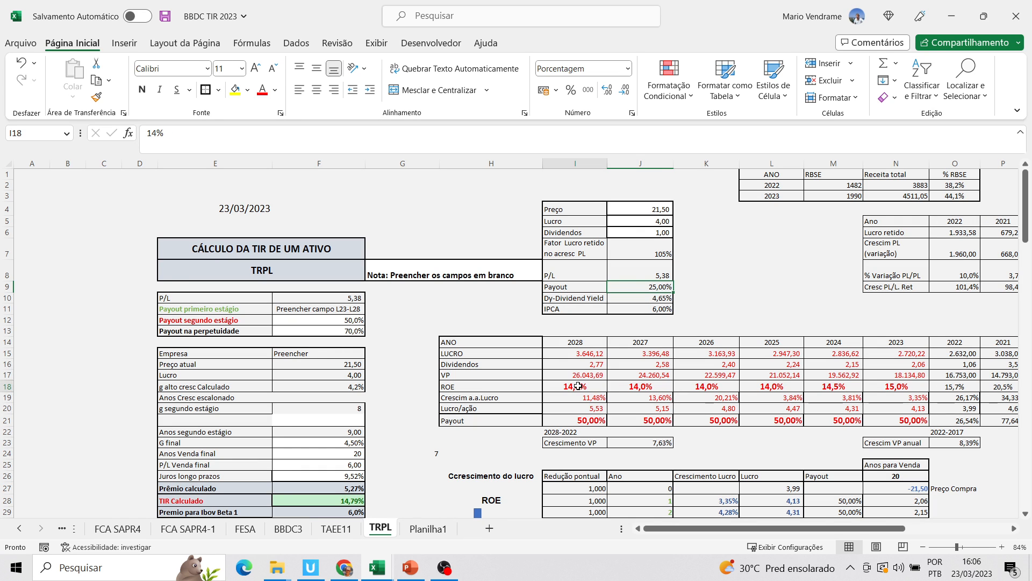
left_click(894, 387)
type("14")
left_click(876, 417)
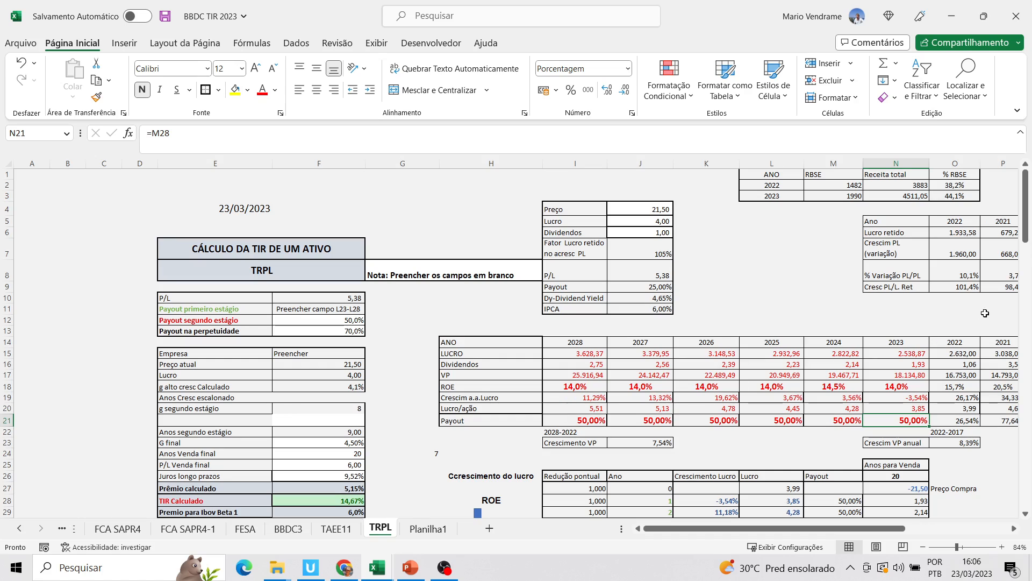
left_click_drag(1026, 239, 1026, 278)
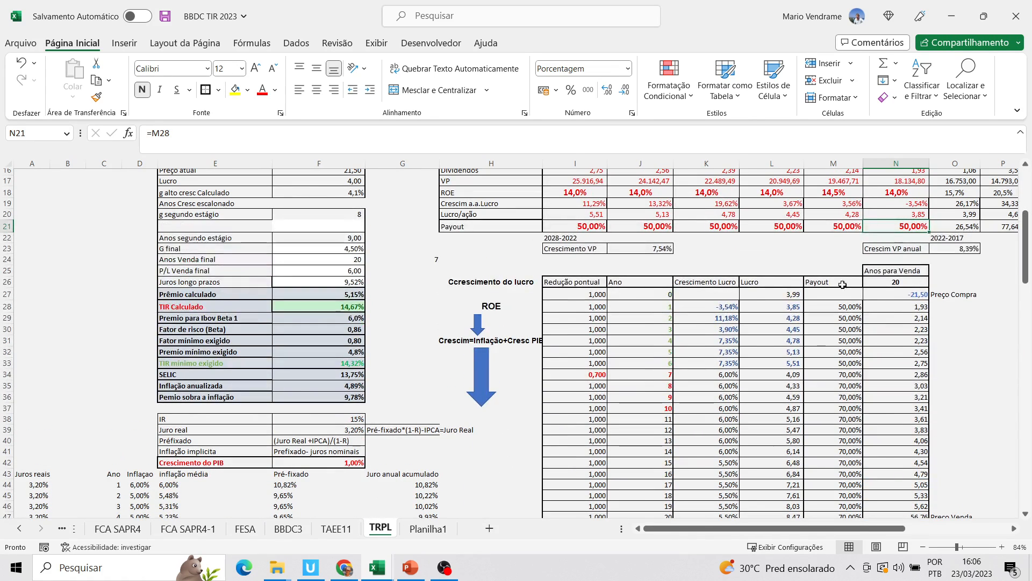
left_click(357, 282)
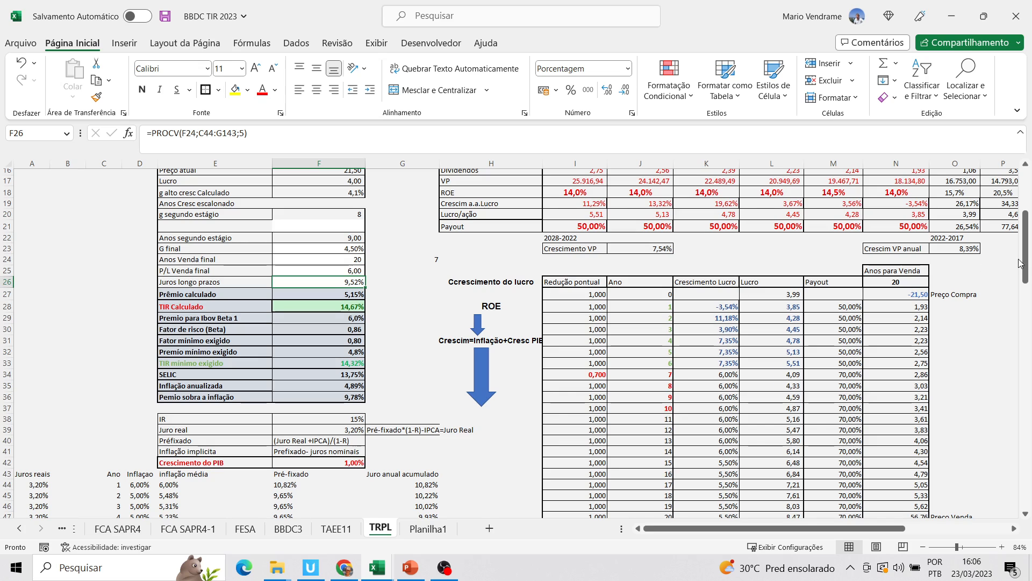
Test a Fator Lucro retido no acresc PL of 100% and check TIR Calculado
left_click_drag(1024, 266, 1022, 238)
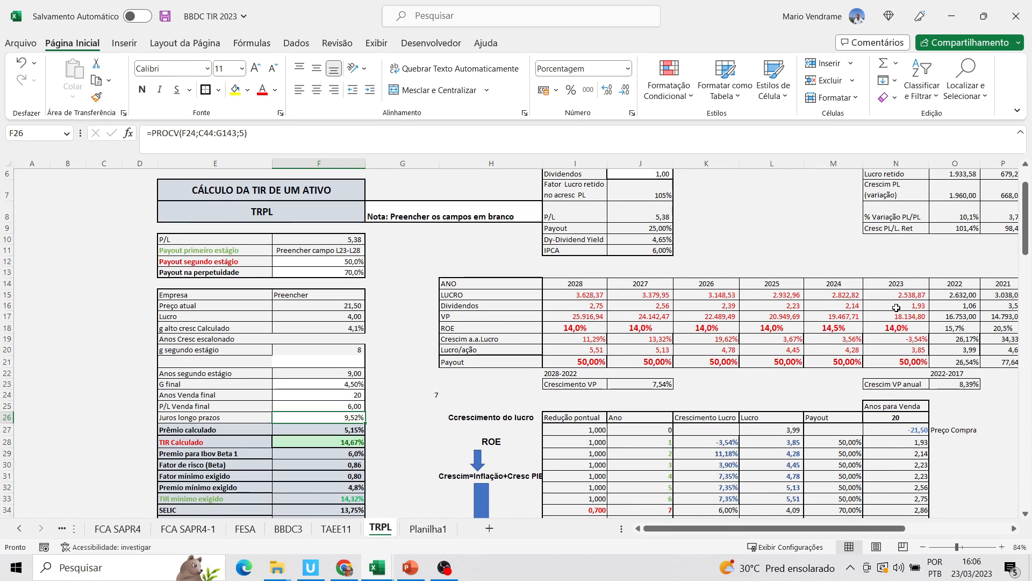
left_click(665, 192)
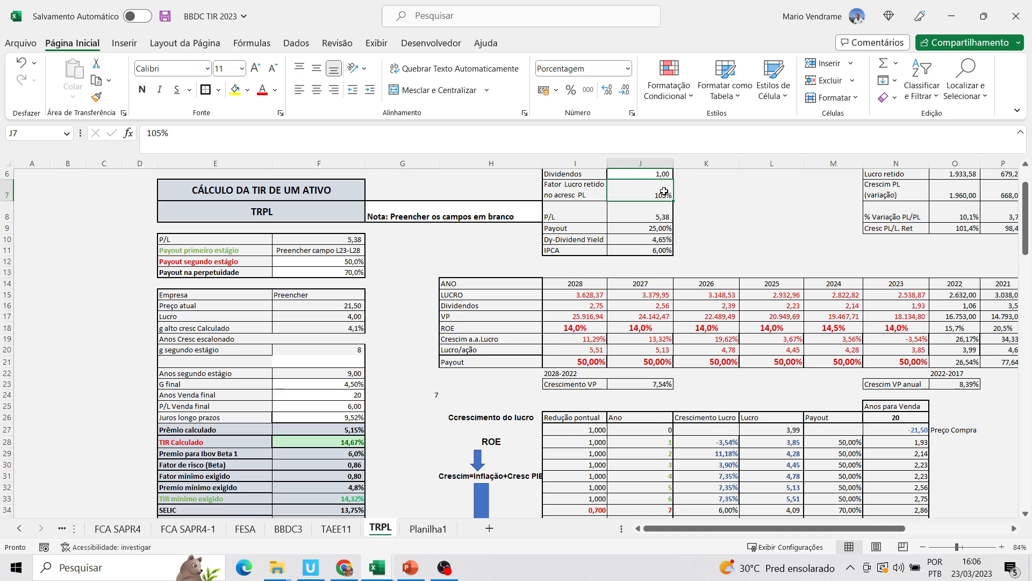
type("100")
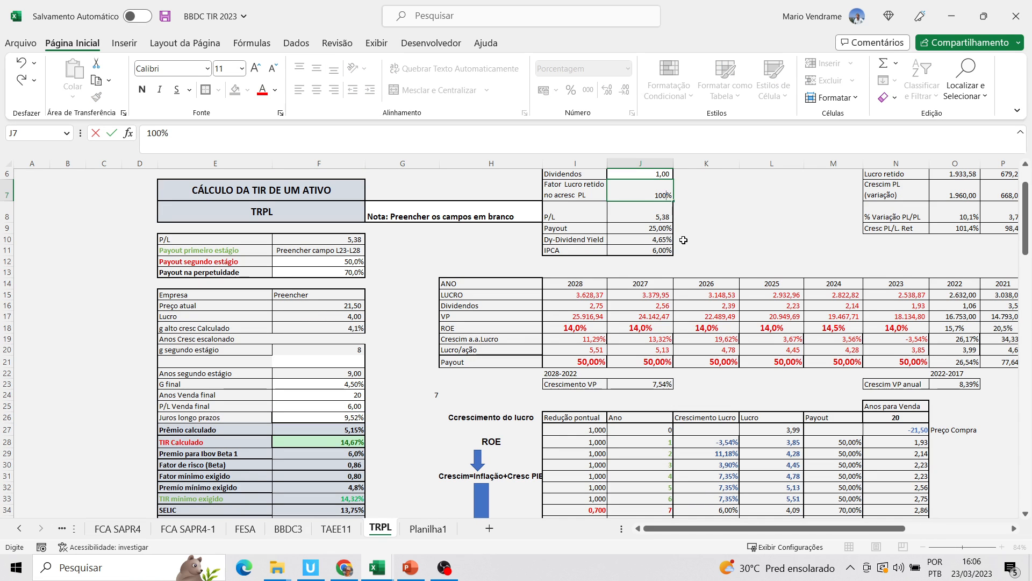
key("Return")
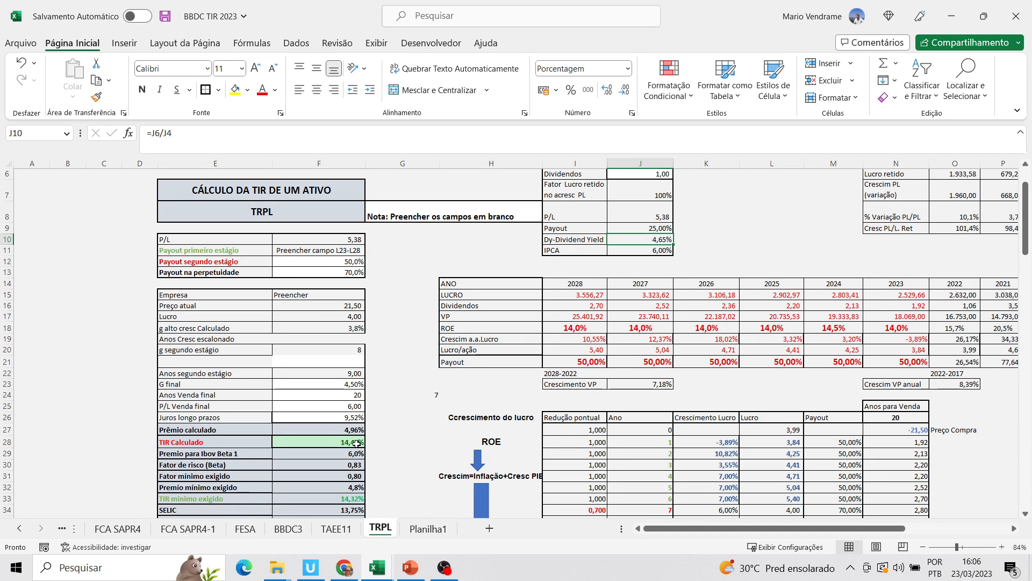
left_click(357, 442)
Set Payout na perpetuidade to 60% and check TIR Calculado
left_click_drag(1027, 254, 987, 245)
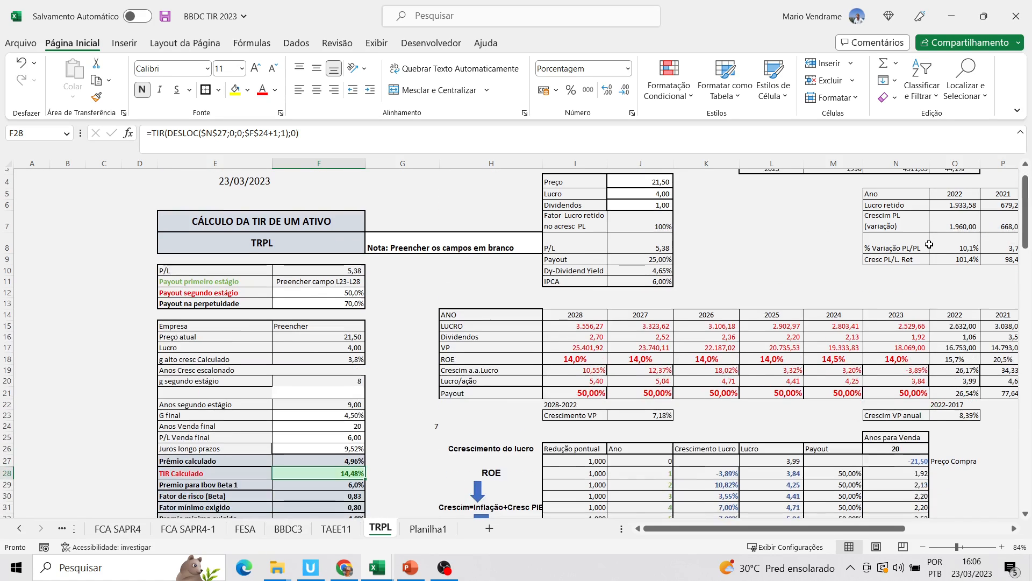
left_click(349, 304)
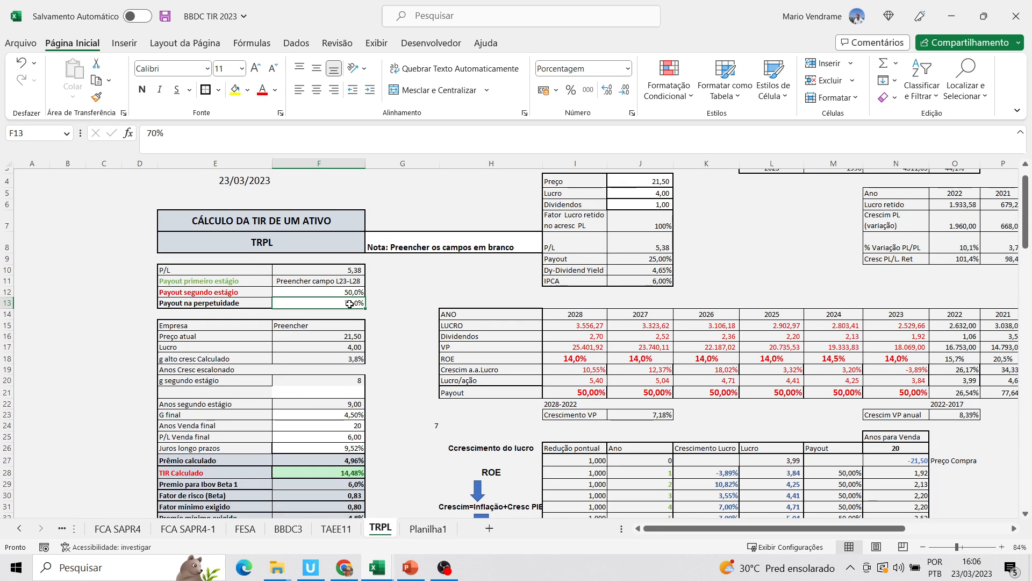
type("60")
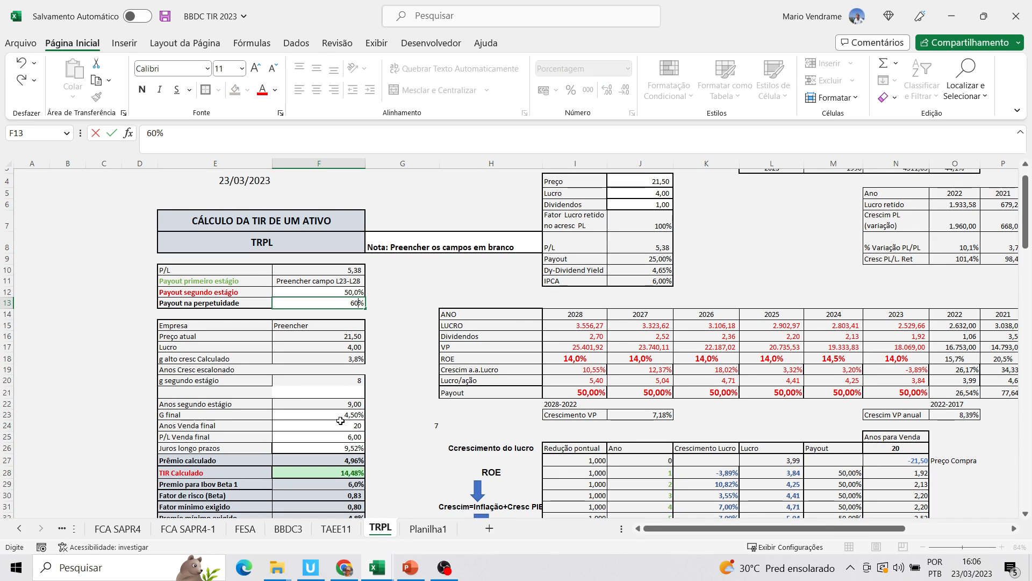
left_click(350, 470)
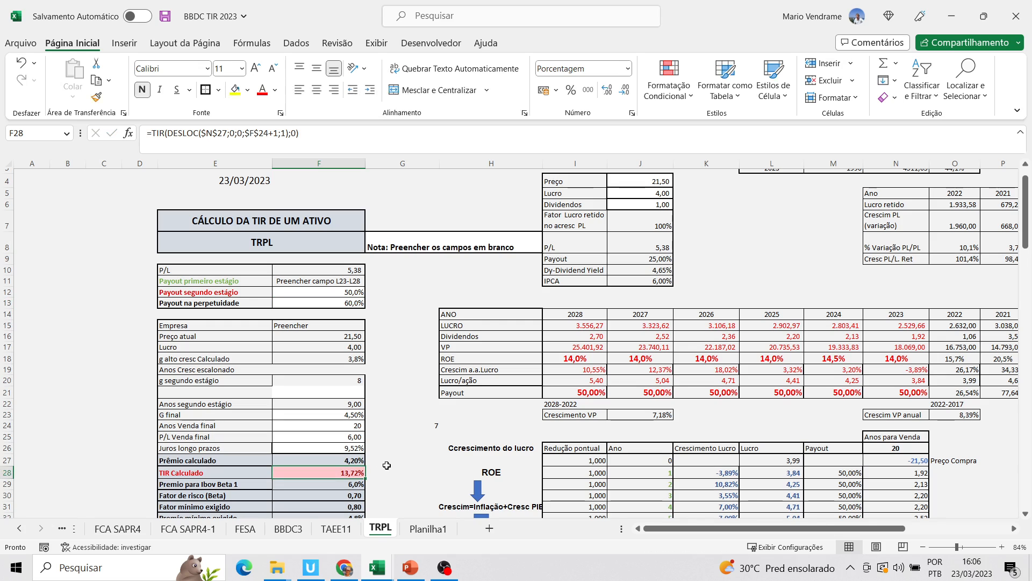
left_click(350, 301)
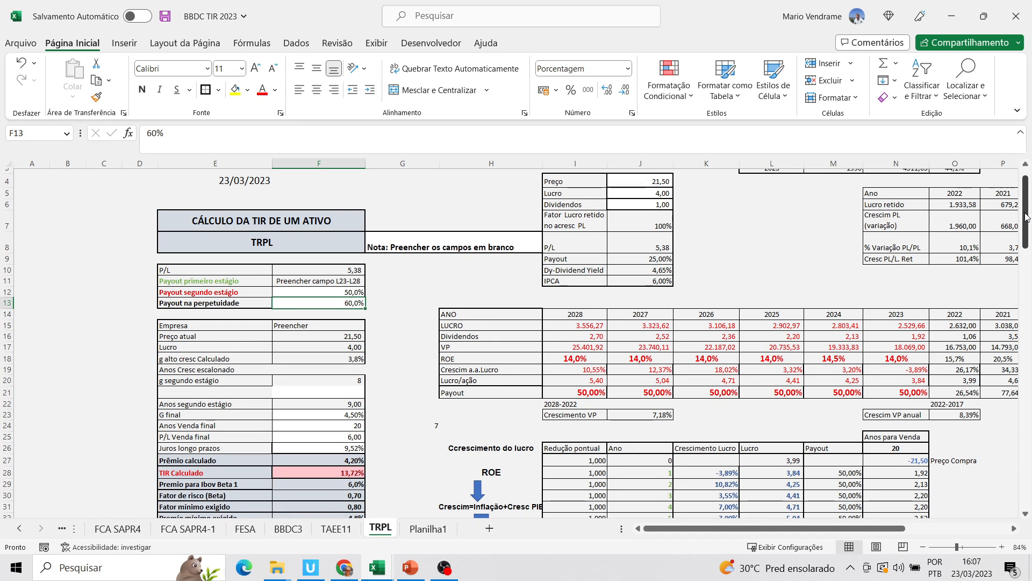
scroll(900, 289, "down", 3)
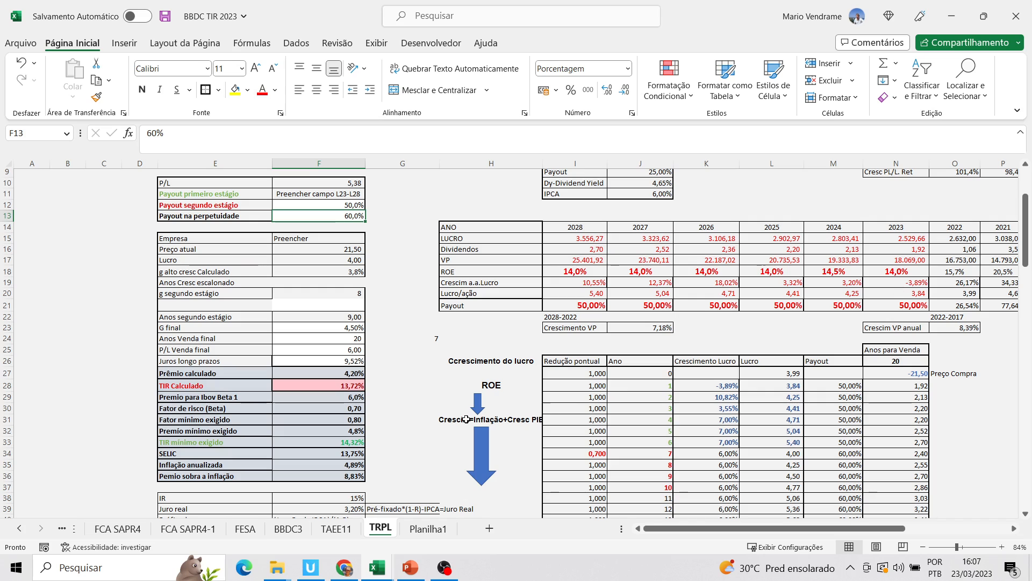
left_click(354, 388)
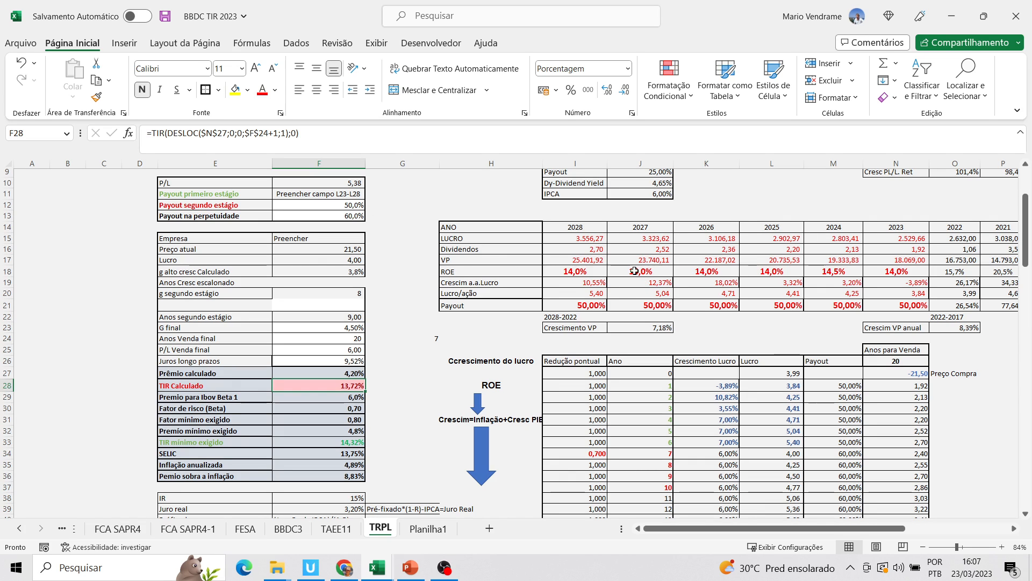
Set the 2028 ROE to 14,6%, copy it across to 2025, and compare TIR Calculado with TIR mínimo exigido
left_click(586, 272)
type("14%")
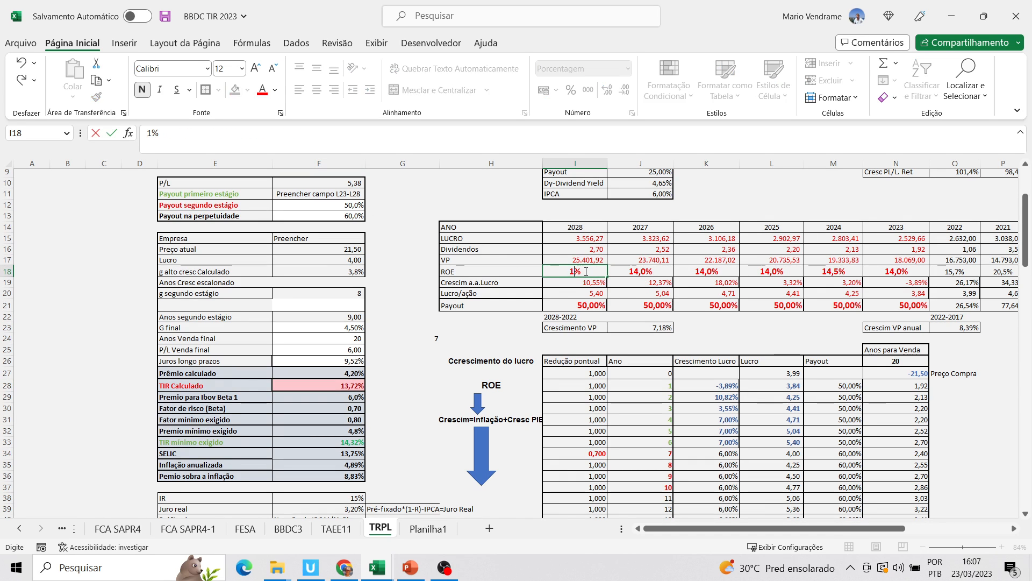
type("6")
left_click(595, 305)
left_click(590, 274)
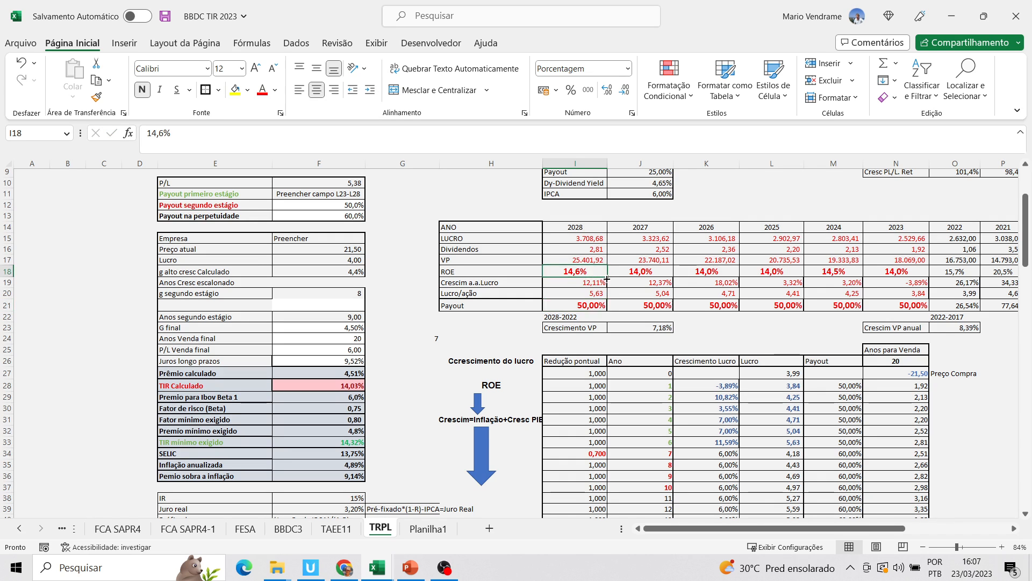
left_click_drag(610, 278, 801, 281)
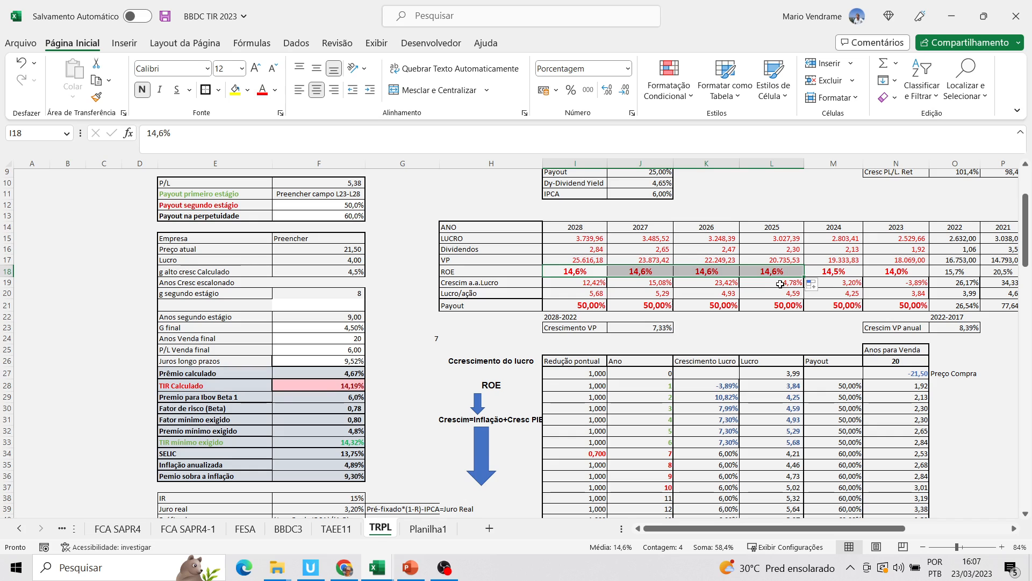
left_click(779, 273)
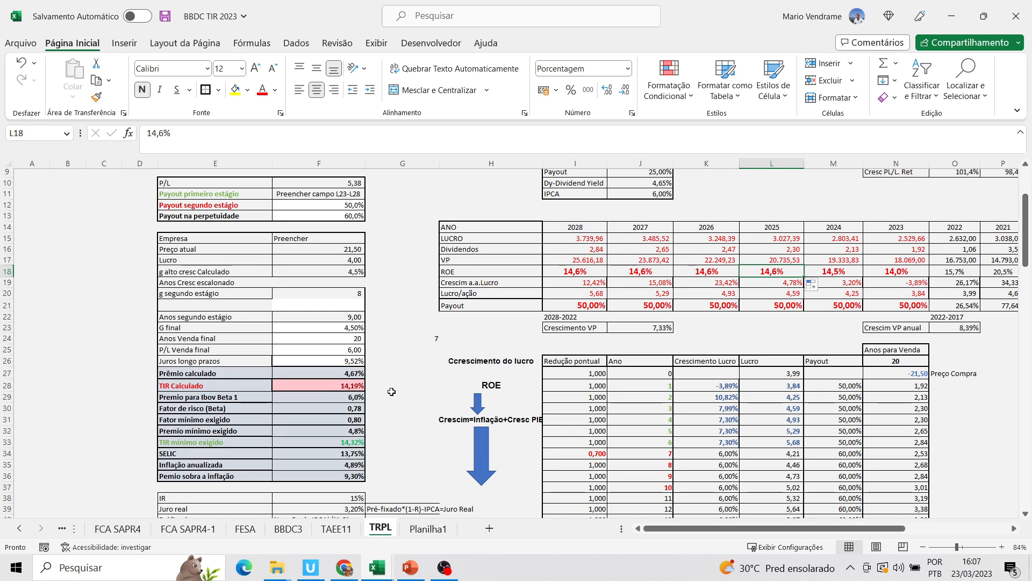
left_click(356, 386)
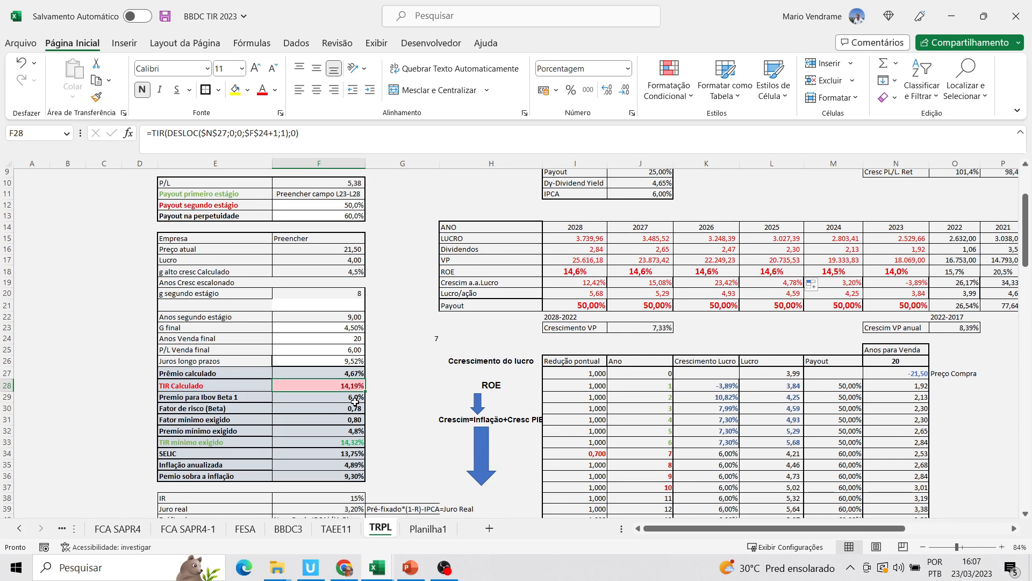
left_click(354, 444)
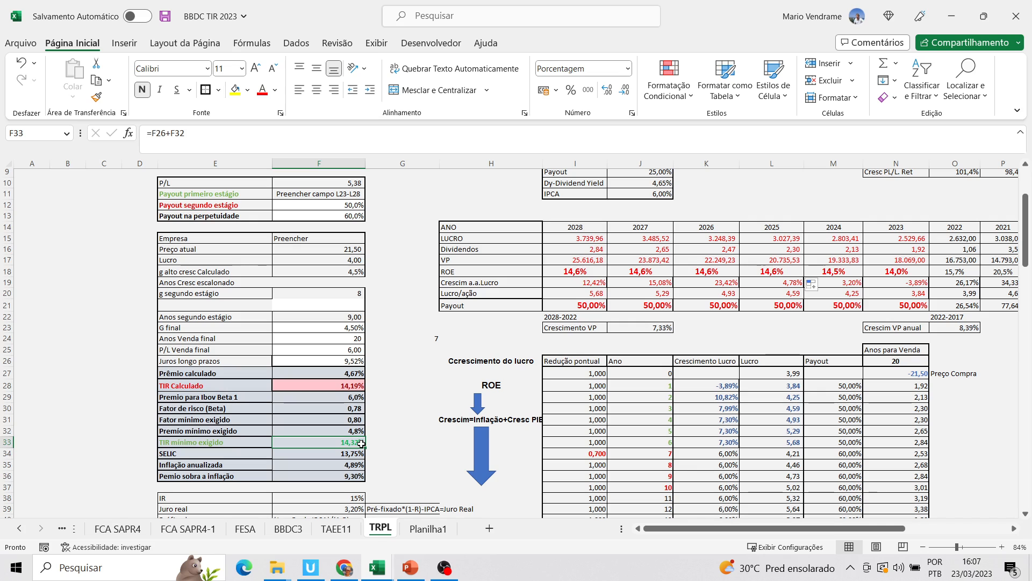
Set Fator Lucro retido no acresc PL to 105% and check TIR Calculado
left_click_drag(1024, 253, 1024, 241)
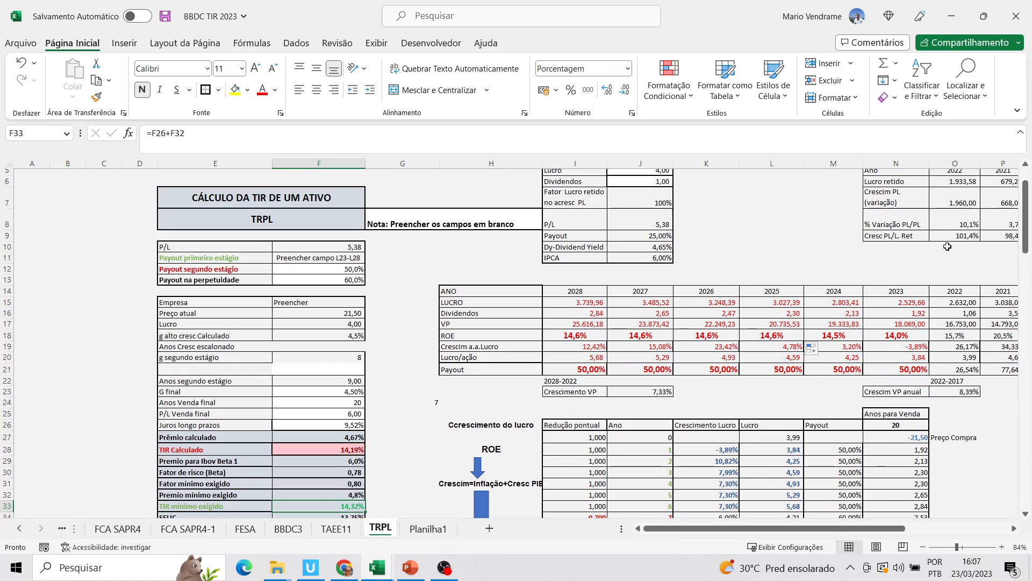
left_click(651, 206)
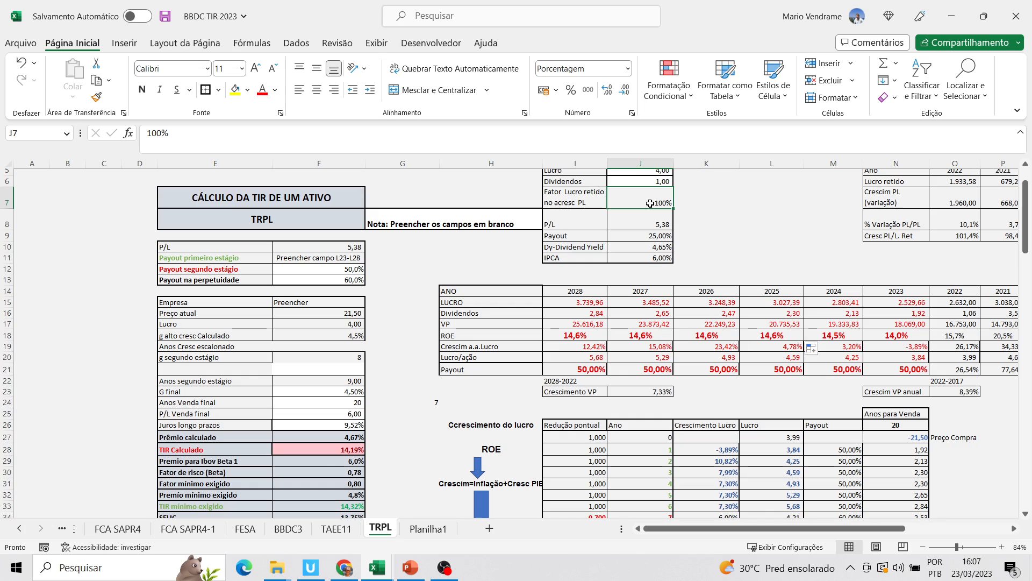
type("105")
left_click(645, 258)
left_click(657, 325)
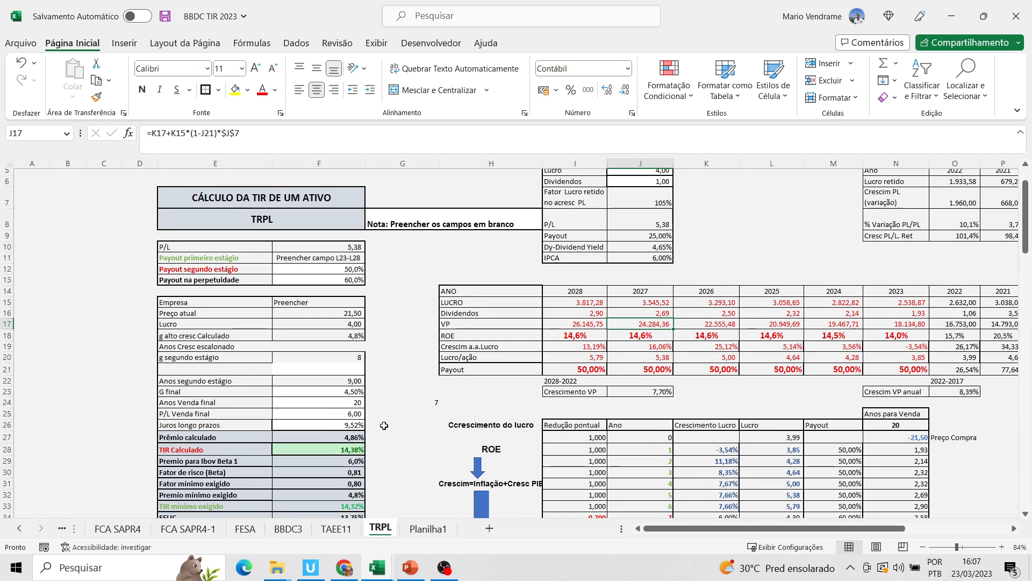
left_click(352, 450)
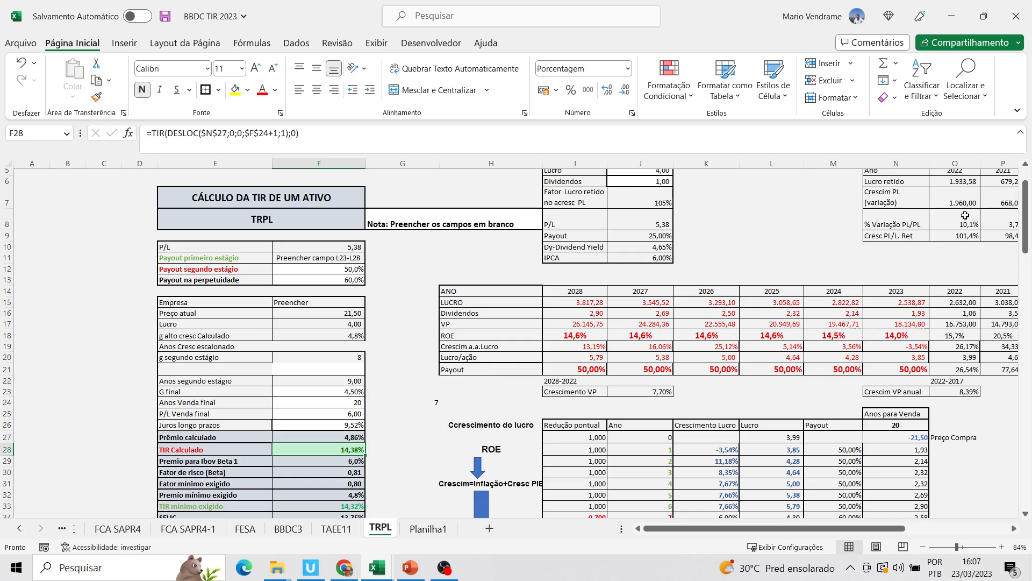
Examine the projected ROE and VP cells of 2023 and 2025
left_click_drag(1026, 238, 1028, 229)
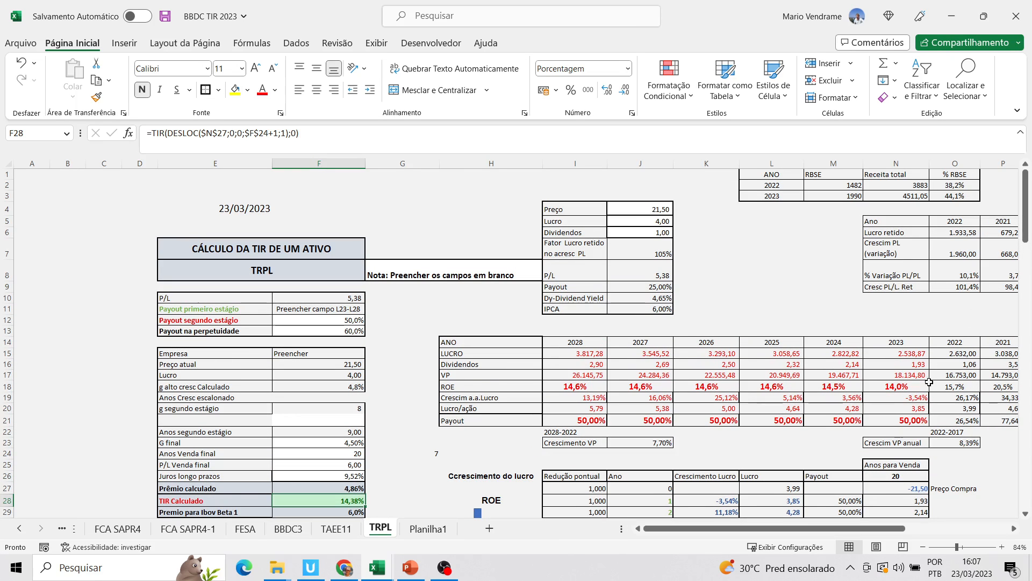
left_click(908, 387)
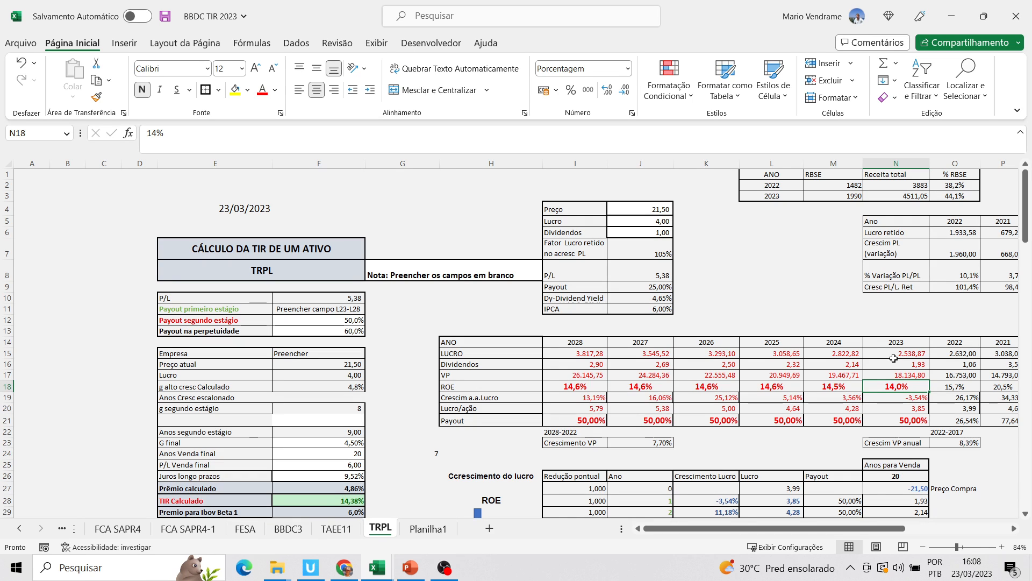
left_click(904, 373)
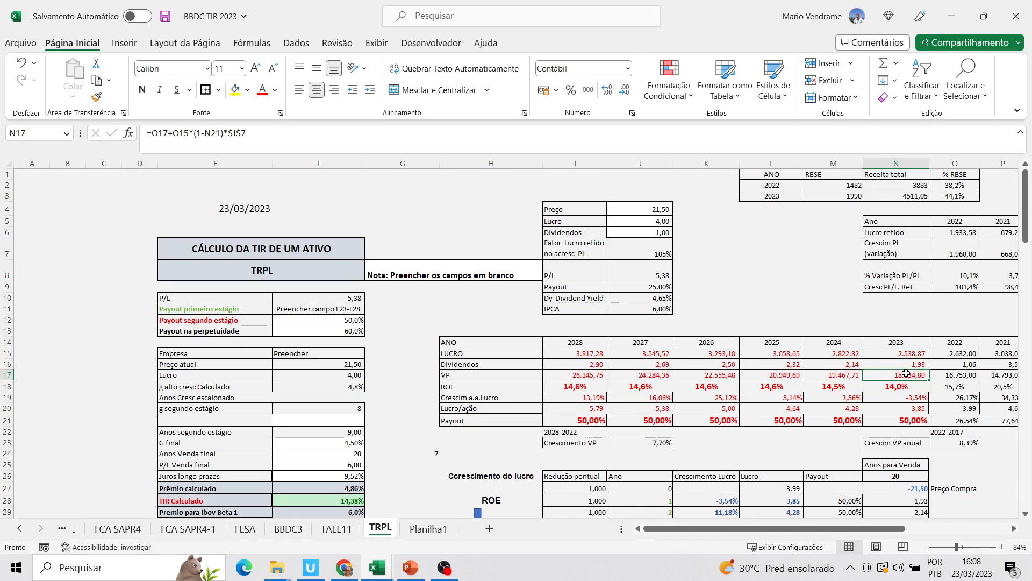
left_click(771, 376)
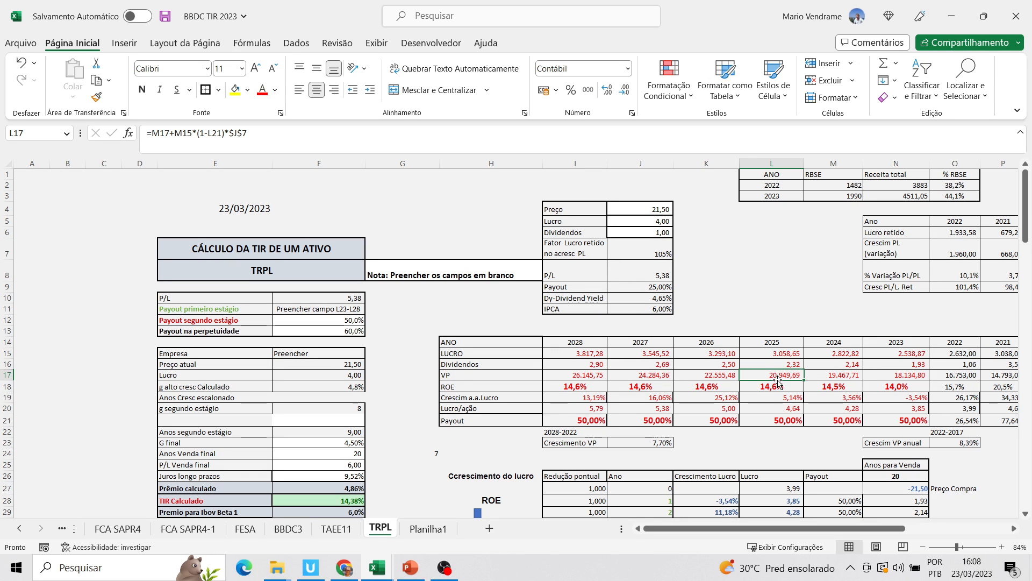
left_click(783, 388)
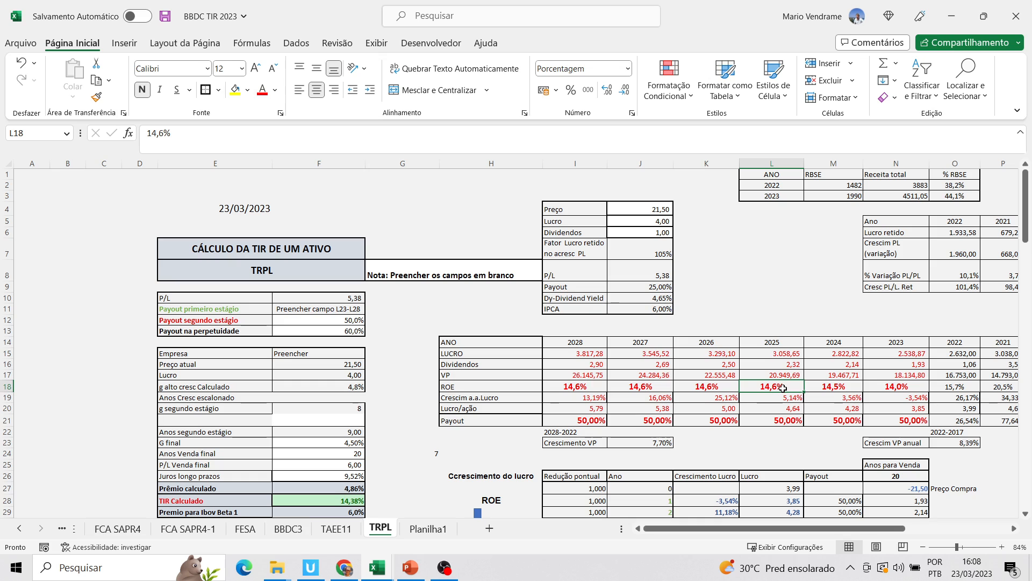